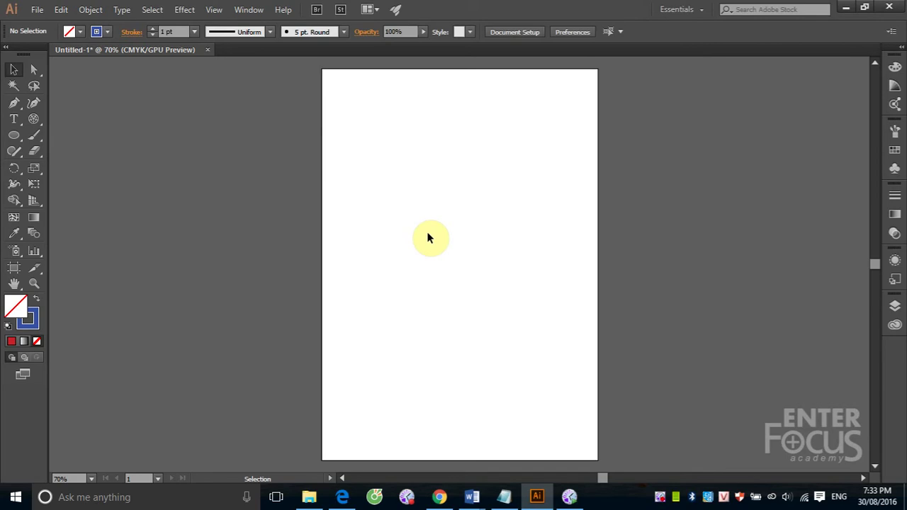
Draw a circle near the top-left of the artboard and show the Swatches panel for its fill
click(14, 135)
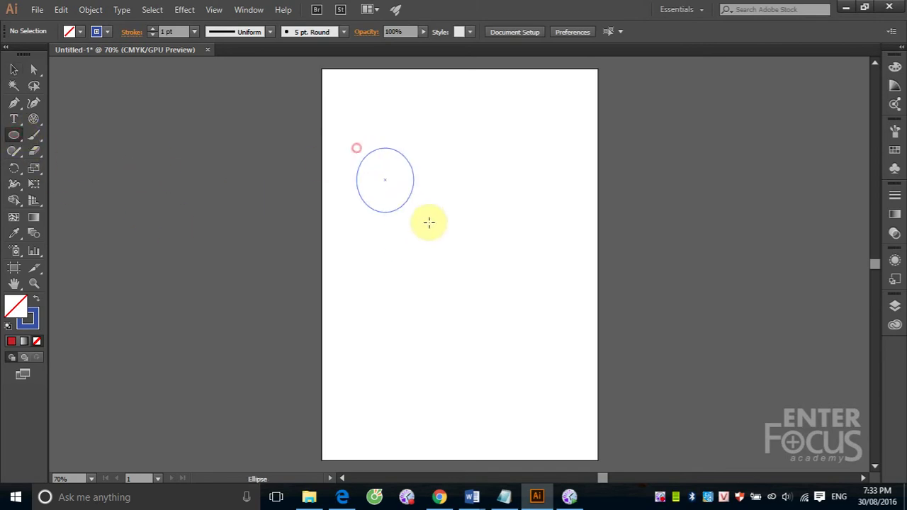
drag(357, 148, 454, 241)
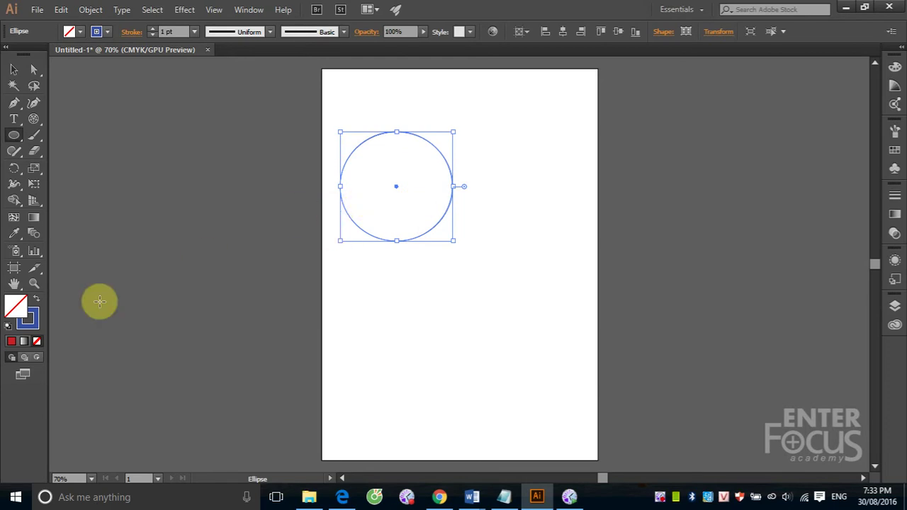
click(16, 311)
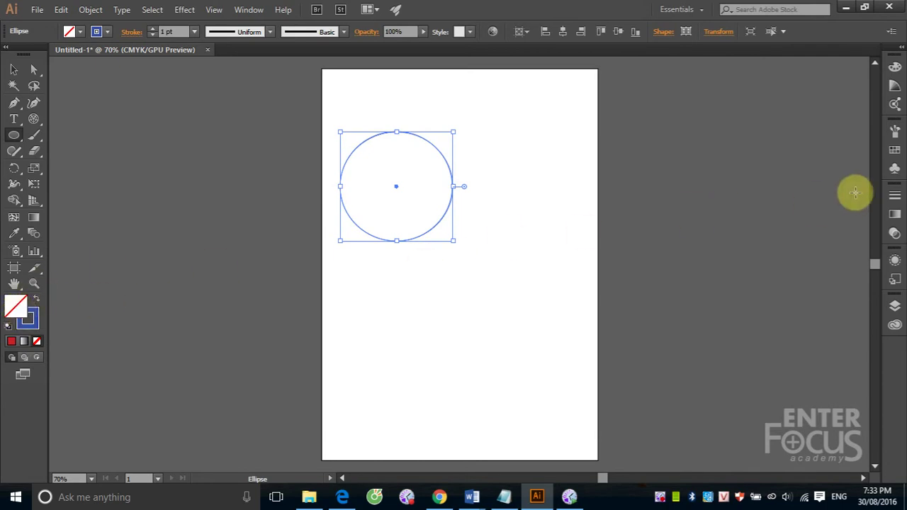
click(895, 152)
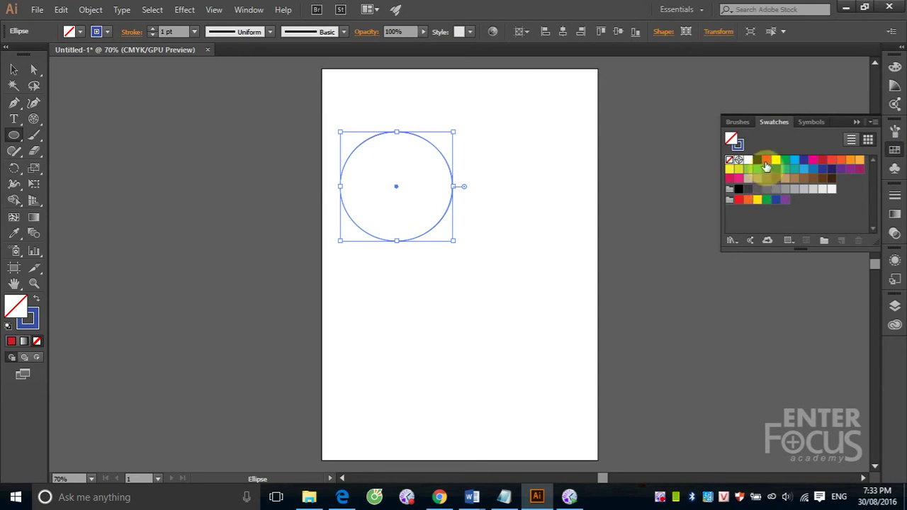
Give the circle a red fill and a yellow stroke from the swatches
click(766, 161)
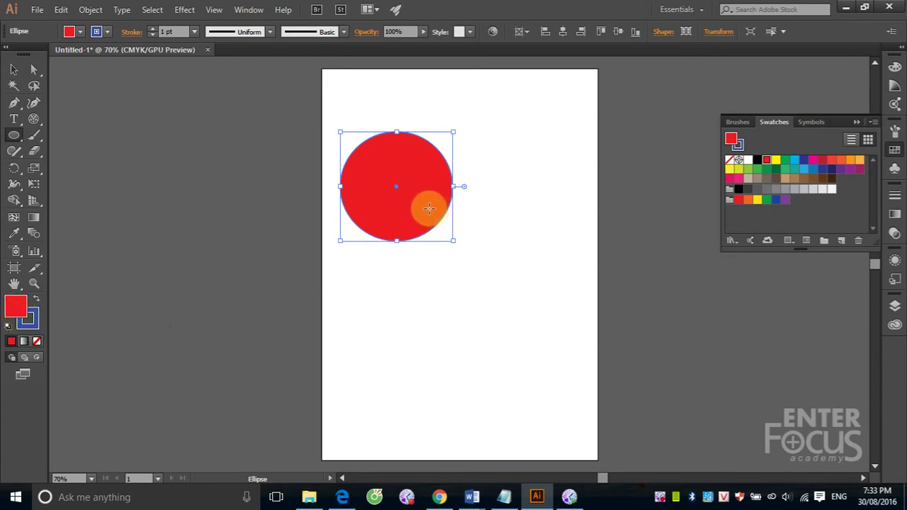
click(37, 327)
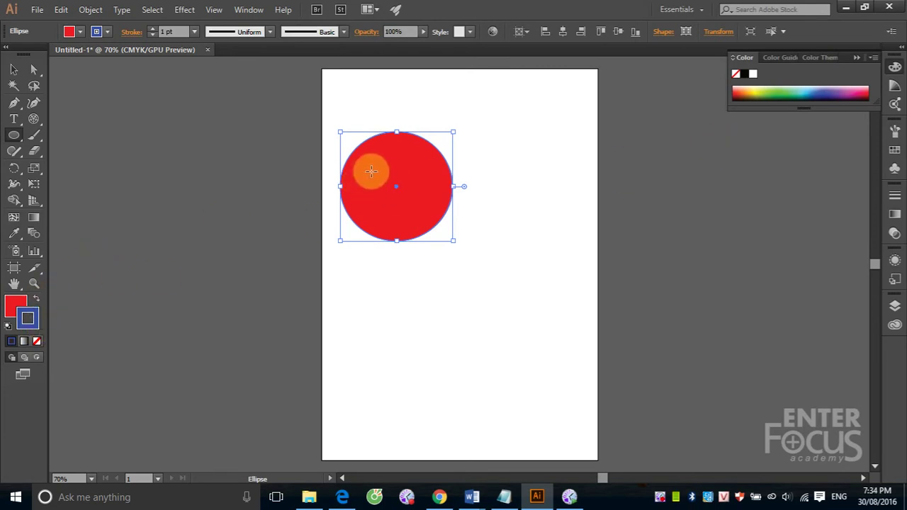
click(894, 150)
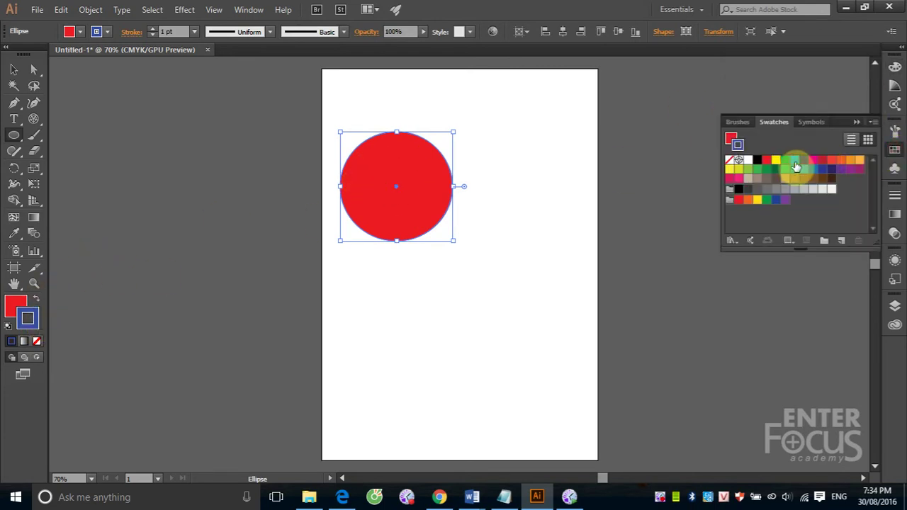
click(776, 161)
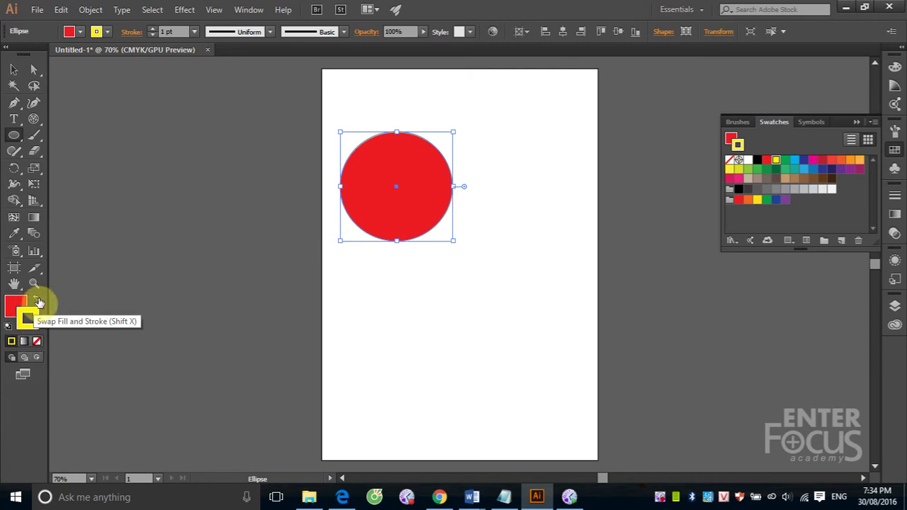
Swap fill and stroke until the circle is yellow-filled with a red outline
click(36, 303)
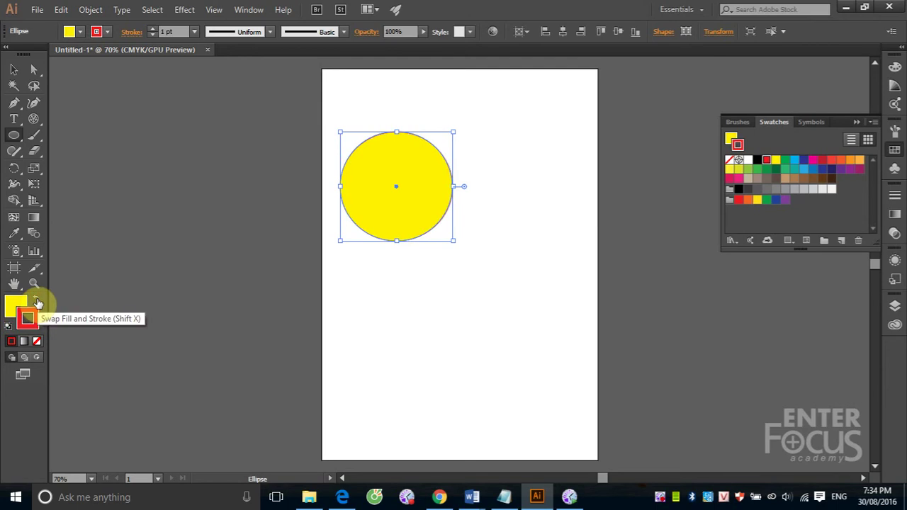
click(37, 302)
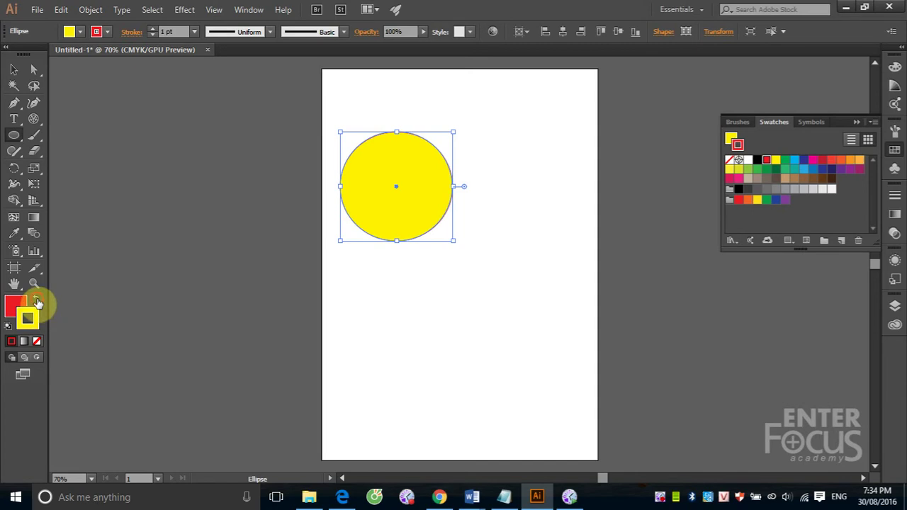
click(37, 303)
click(37, 302)
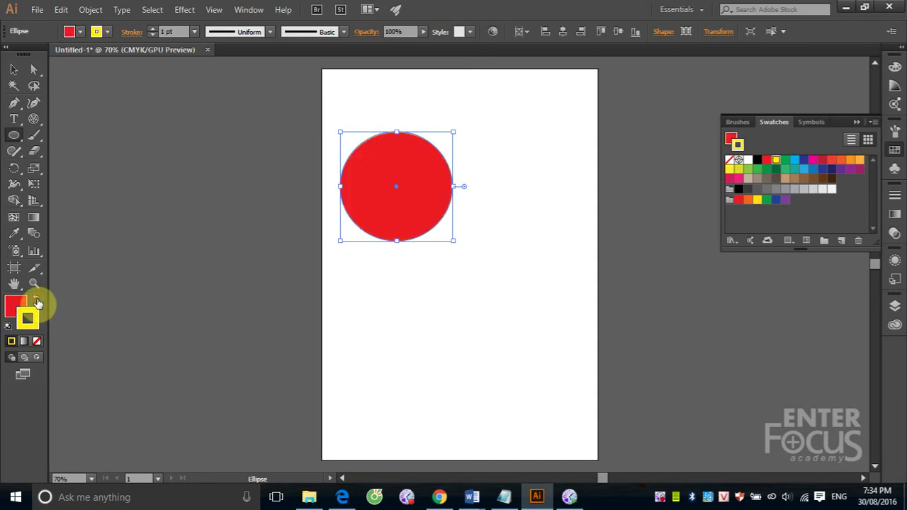
click(37, 303)
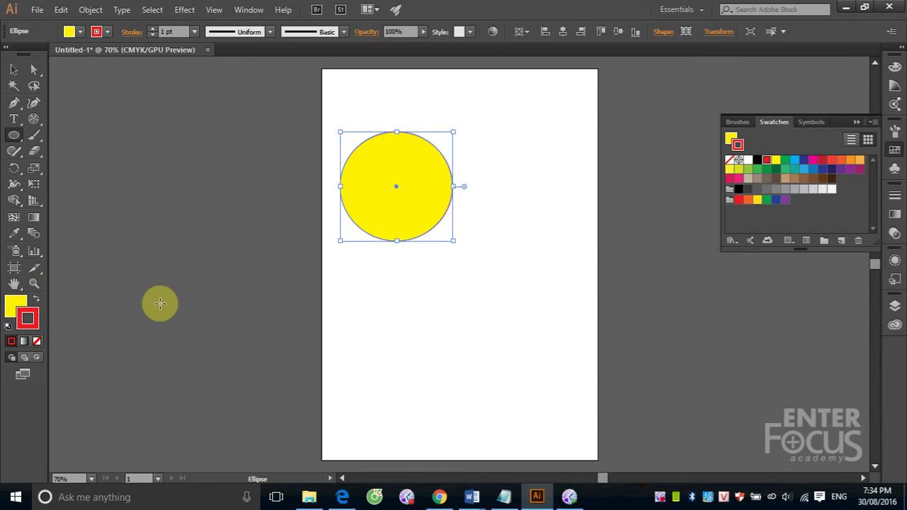
key(shift+x)
key(shift+x)
key(shift+x)
key(shift+x)
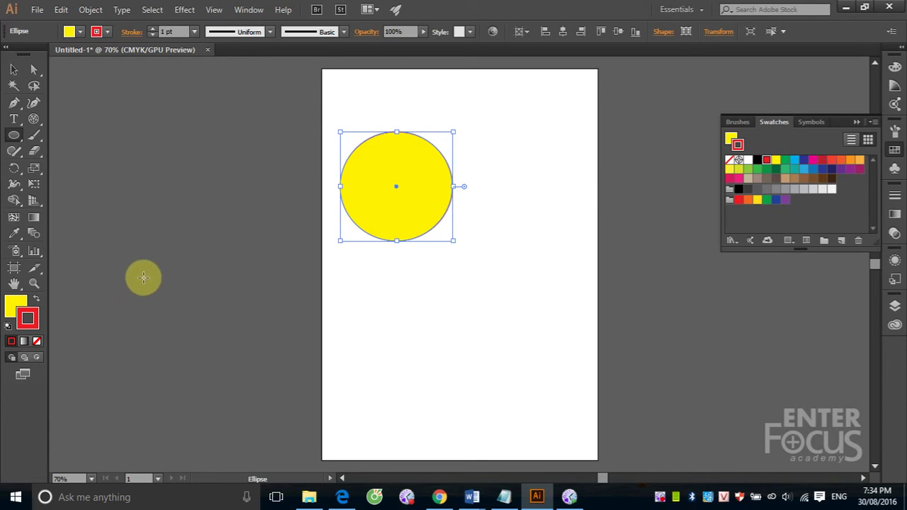
click(13, 69)
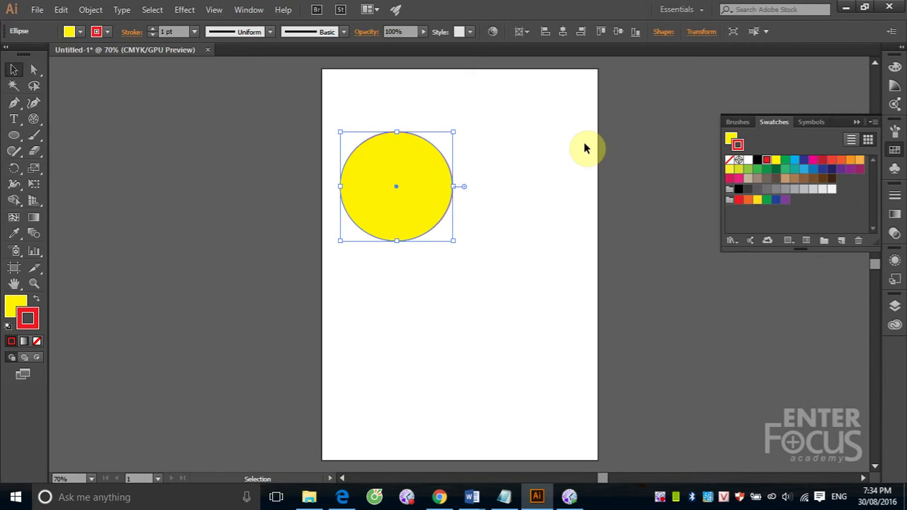
Draw a green-filled rounded rectangle overlapping the circle's lower right
click(16, 135)
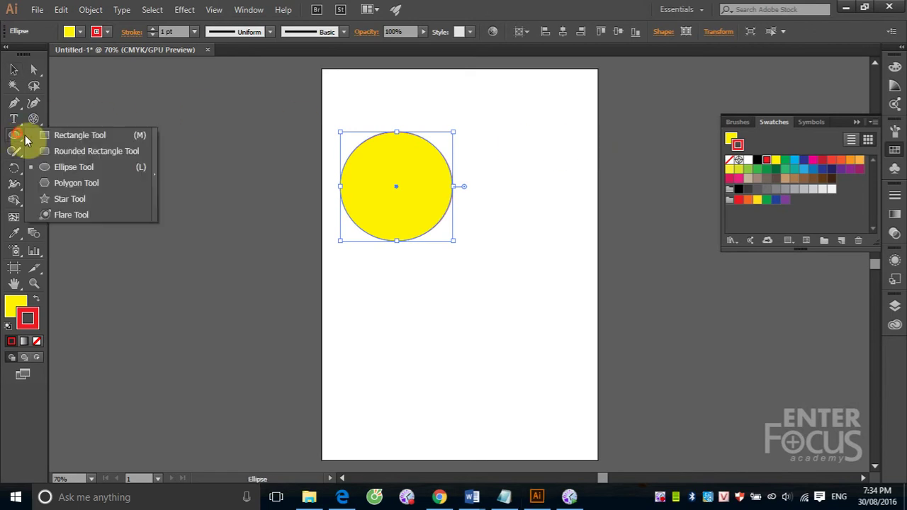
click(67, 151)
drag(403, 211, 514, 297)
click(784, 163)
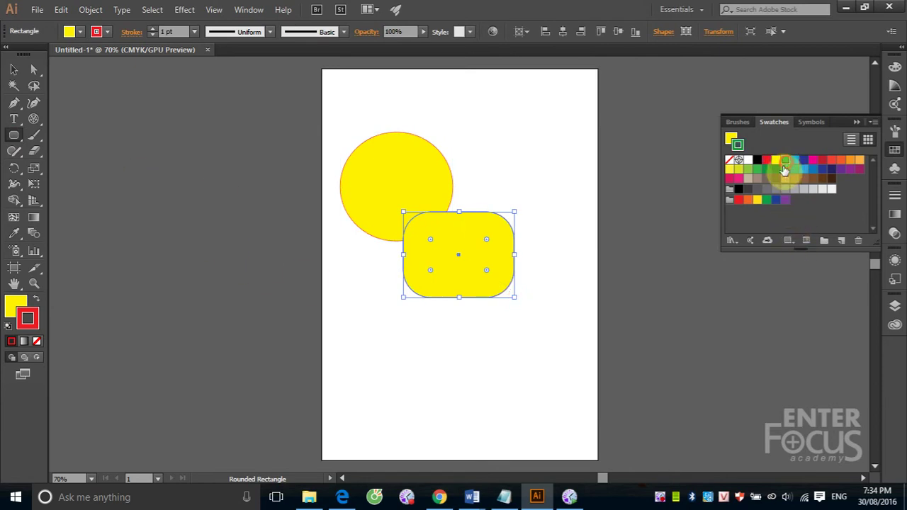
click(43, 299)
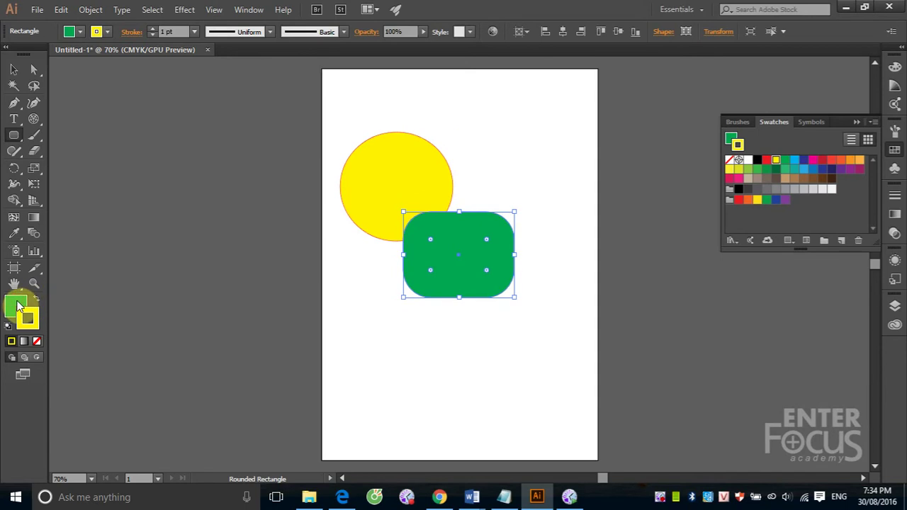
Deselect the rounded rectangle and choose magenta as the next fill colour
click(19, 306)
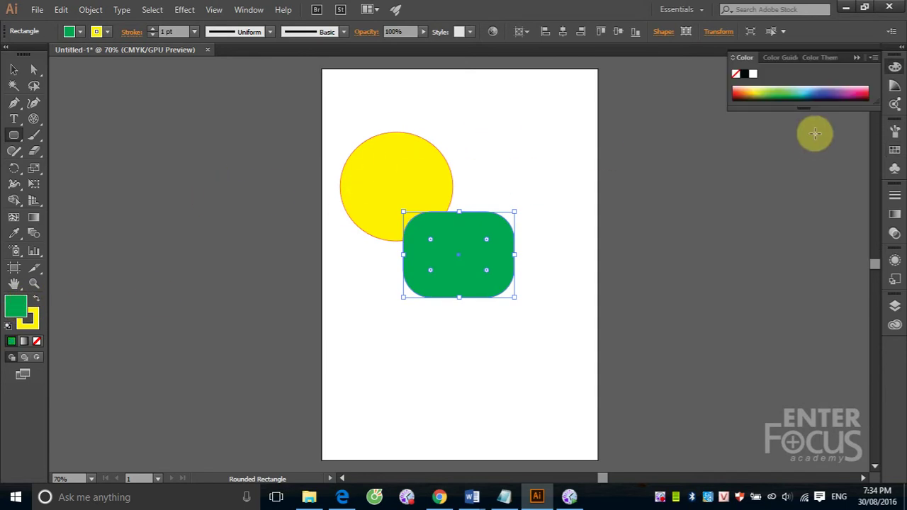
click(895, 150)
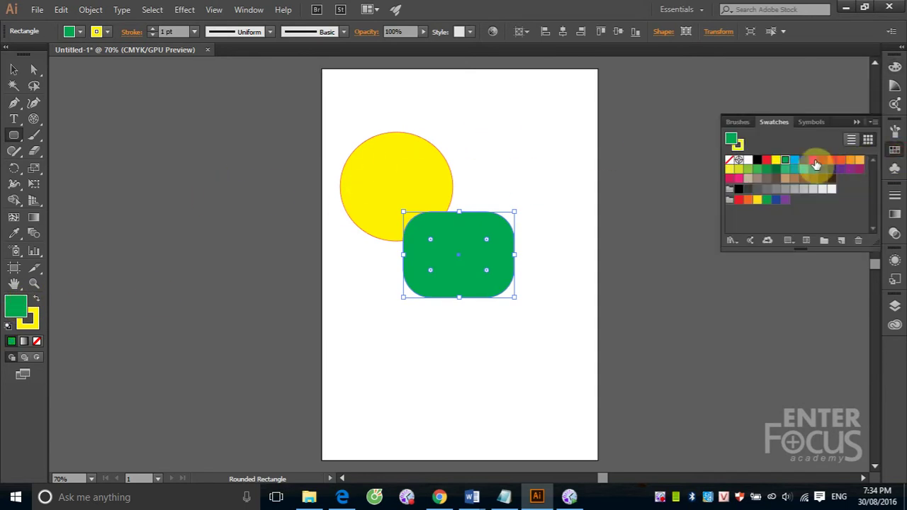
click(14, 70)
click(141, 153)
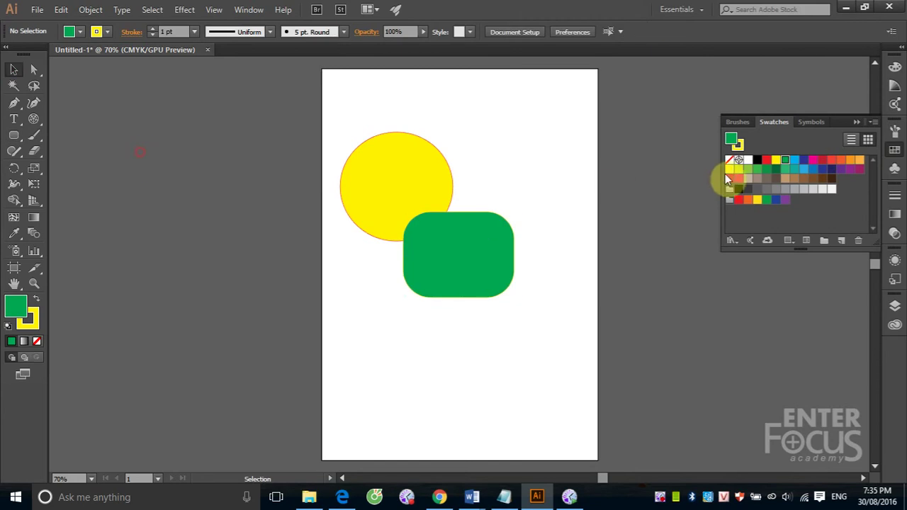
click(813, 161)
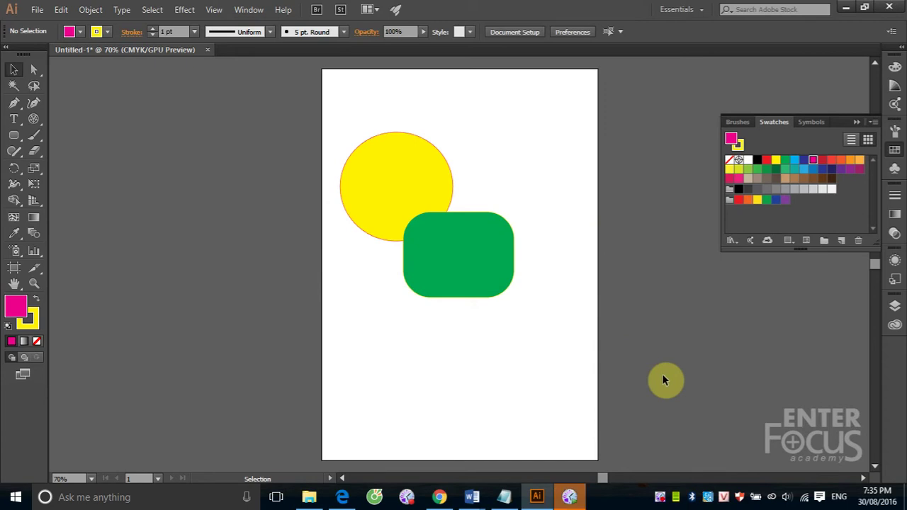
click(547, 162)
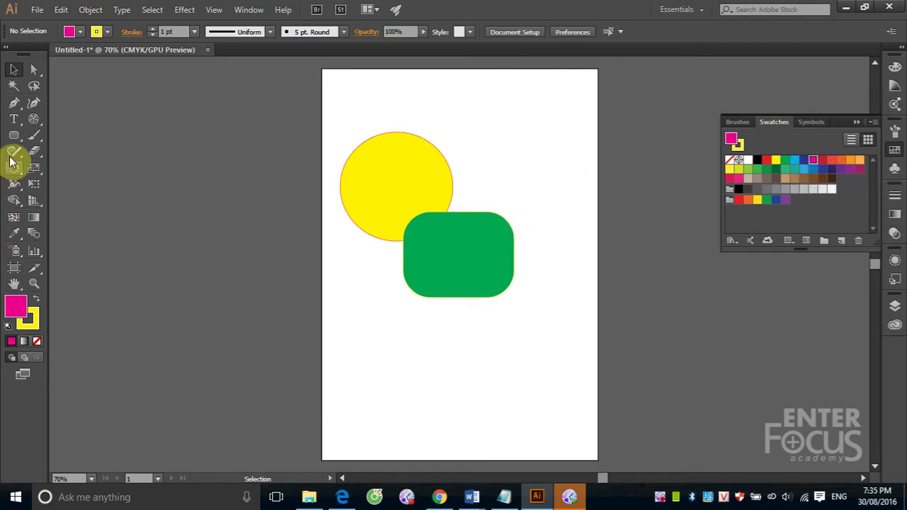
Draw a magenta square over the top of the circle
mouse_move(13, 135)
mouse_down()
mouse_move(50, 150)
mouse_move(61, 134)
mouse_up()
mouse_move(384, 106)
mouse_down()
mouse_move(449, 182)
mouse_move(468, 187)
mouse_up()
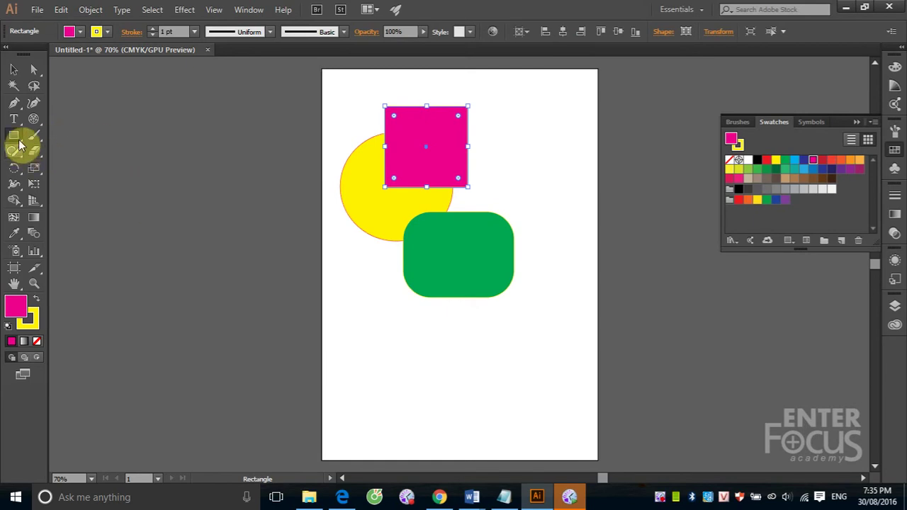
click(14, 313)
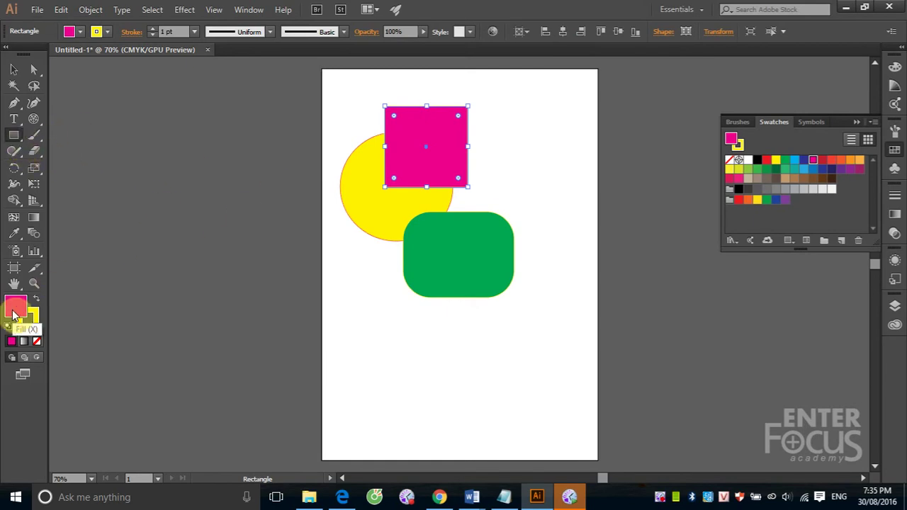
Move the square to the upper right and the rounded rectangle down so nothing overlaps
click(13, 69)
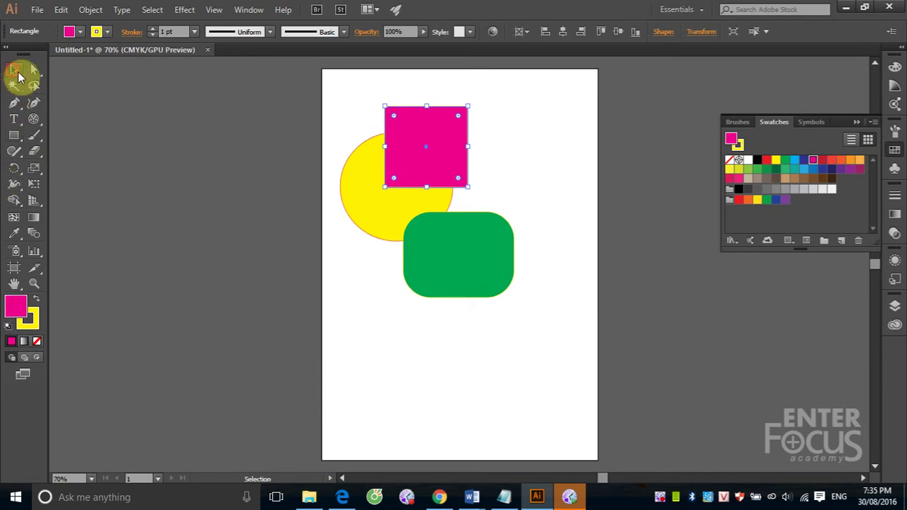
click(177, 174)
drag(443, 147, 529, 151)
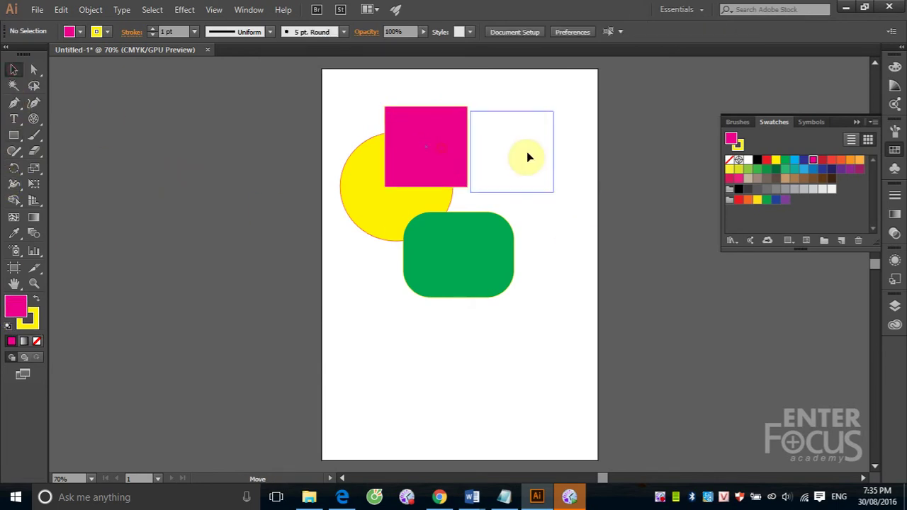
drag(469, 282, 485, 323)
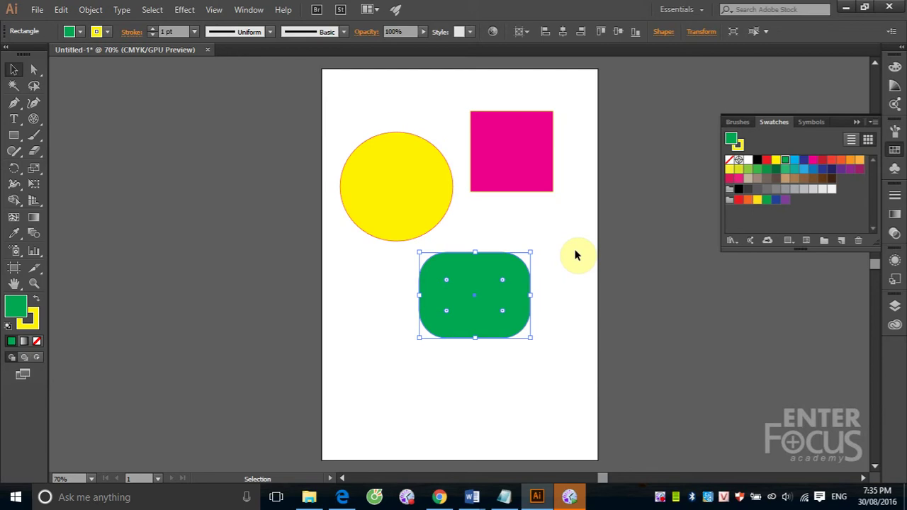
click(575, 248)
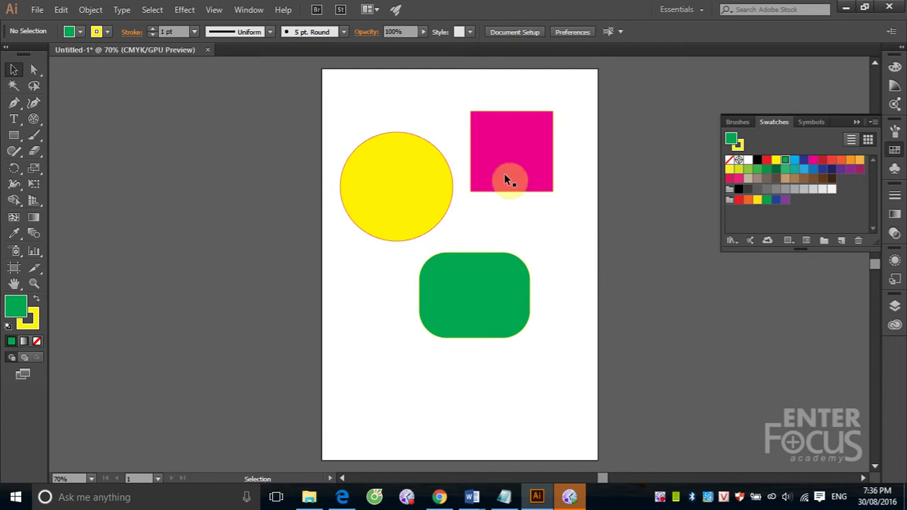
click(520, 190)
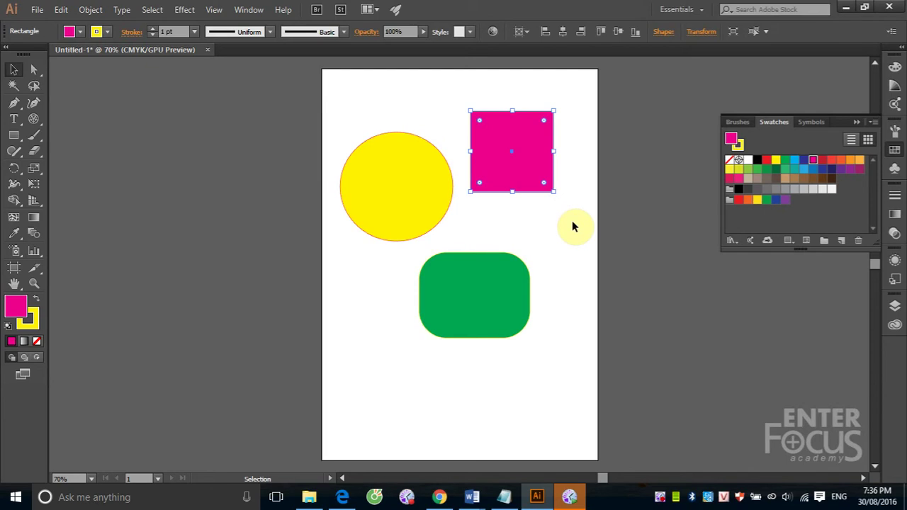
click(416, 176)
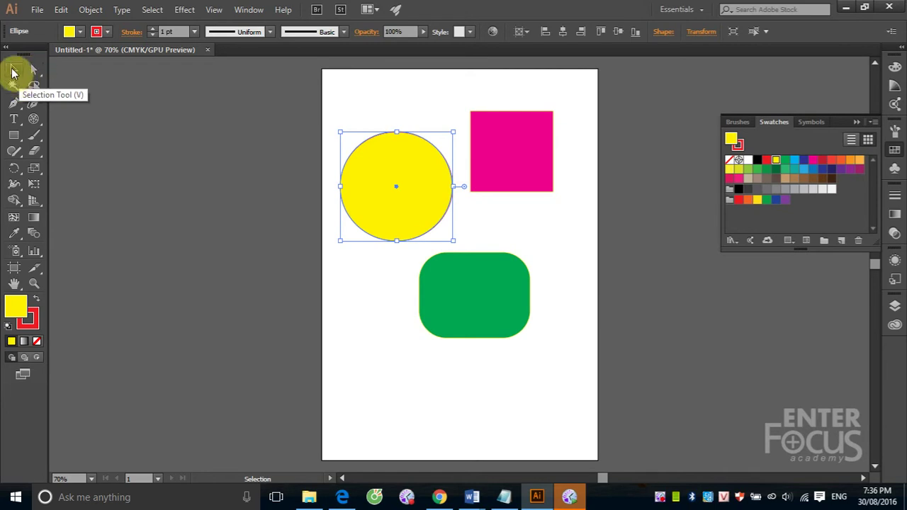
click(13, 70)
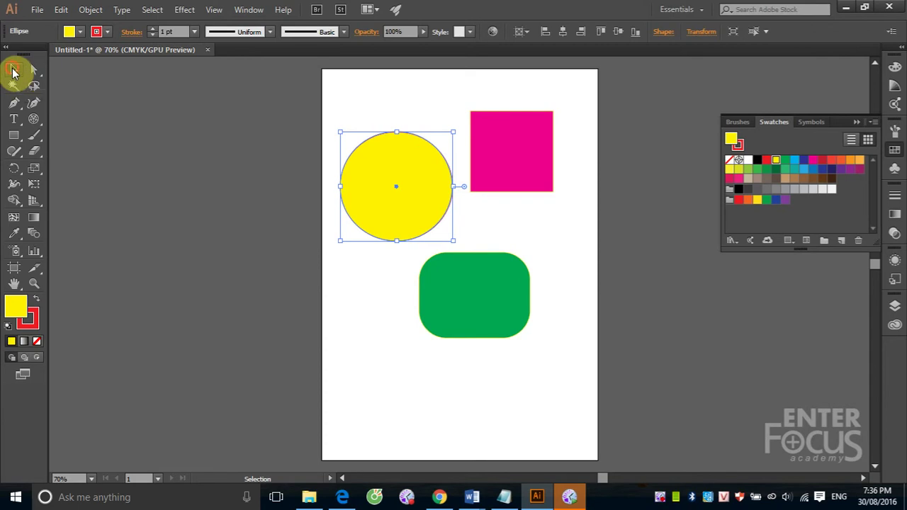
drag(413, 96, 415, 124)
click(401, 162)
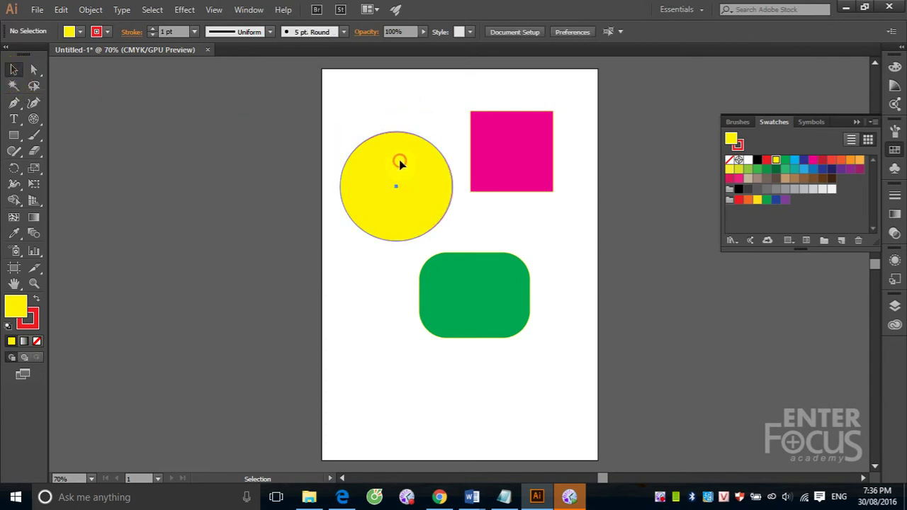
click(514, 147)
click(440, 269)
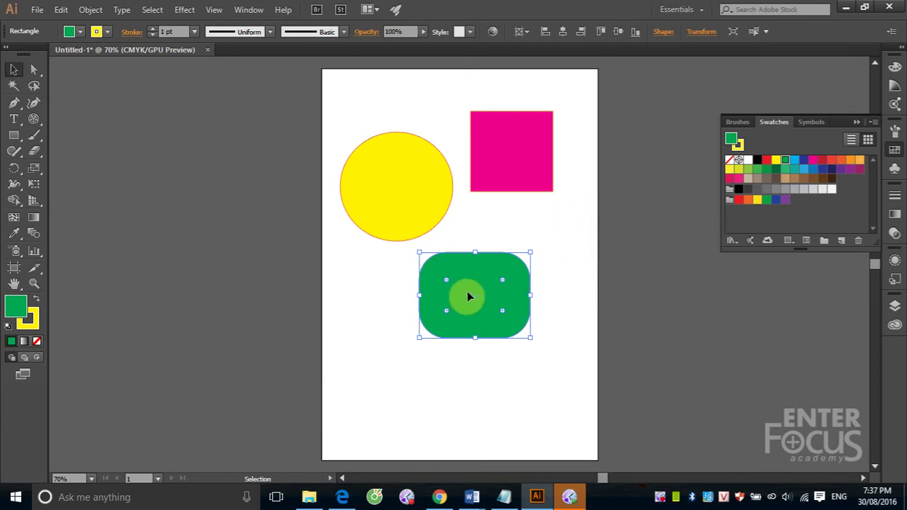
click(557, 238)
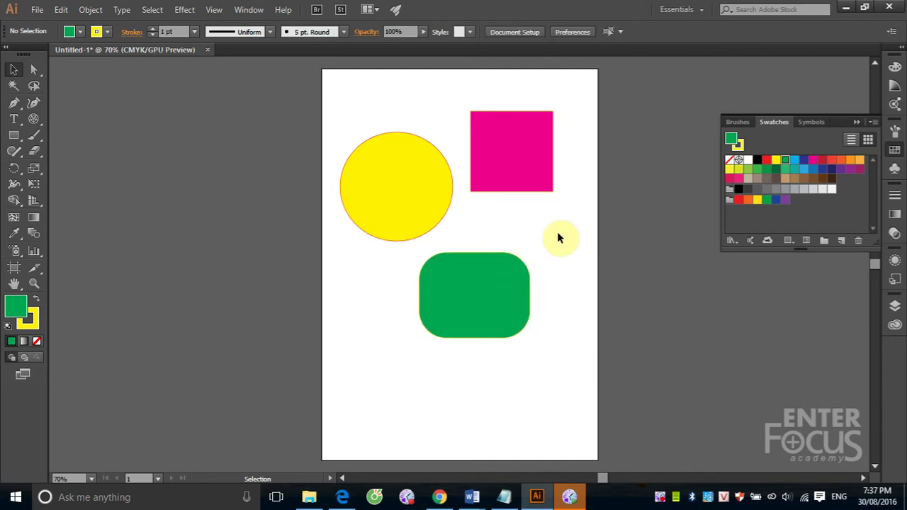
click(528, 170)
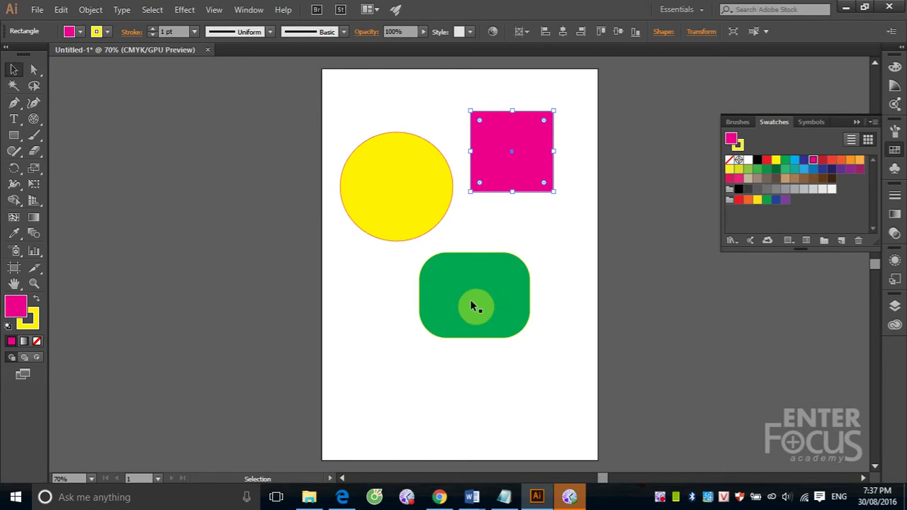
click(559, 232)
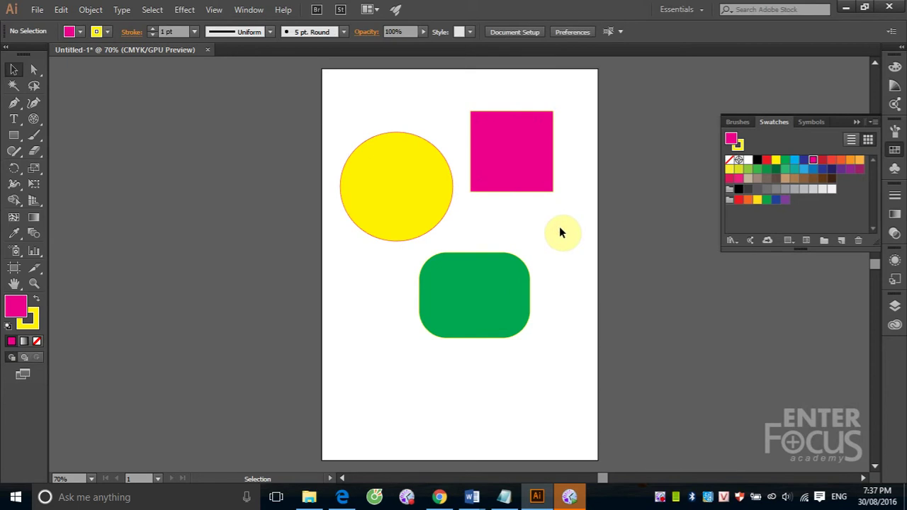
click(510, 163)
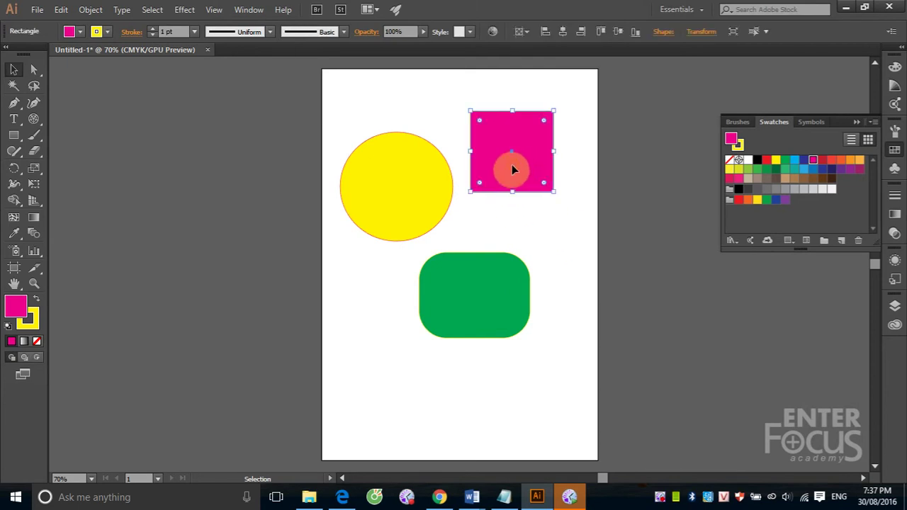
Marquee-select the circle, square and rounded rectangle and fill all three with CMYK Green
shift+click(397, 174)
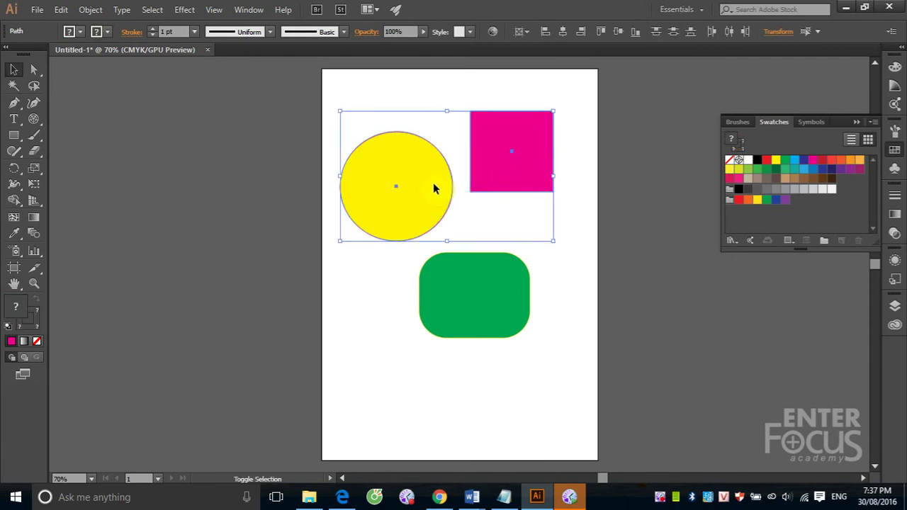
shift+click(461, 286)
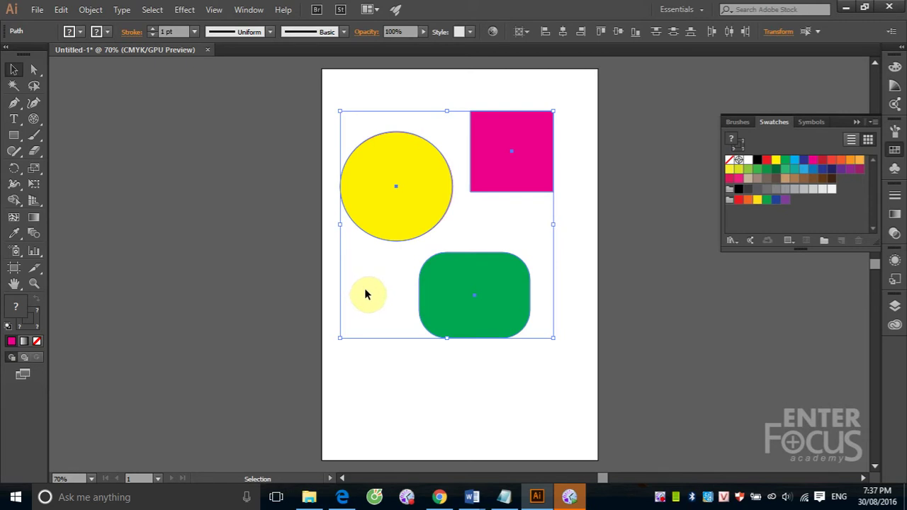
shift+click(475, 297)
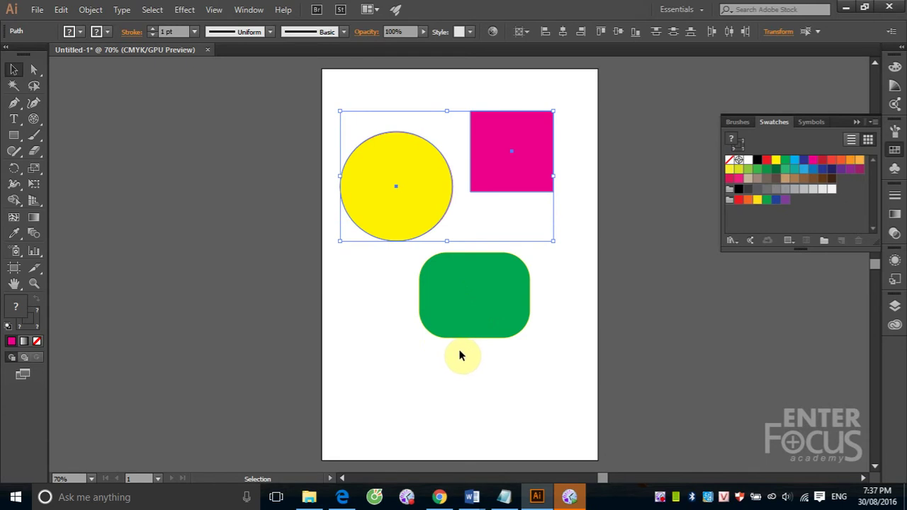
click(552, 298)
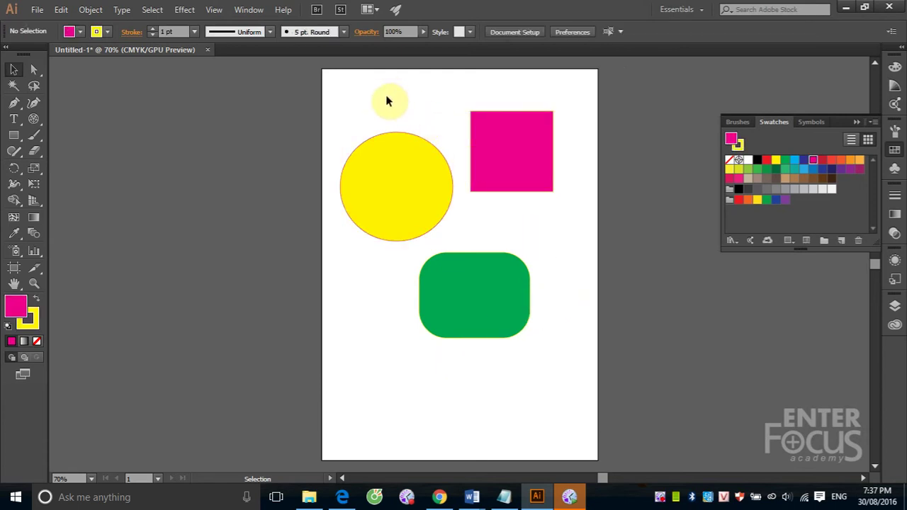
drag(386, 97, 496, 285)
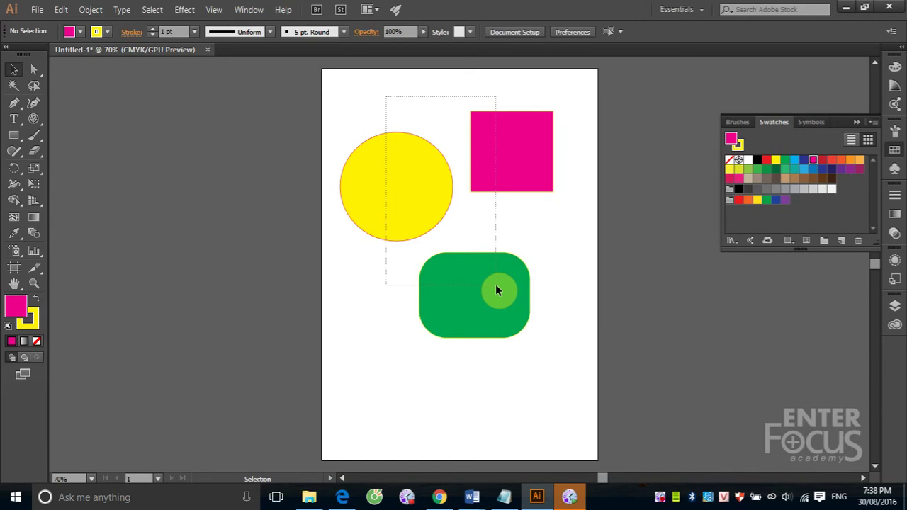
drag(495, 285, 496, 287)
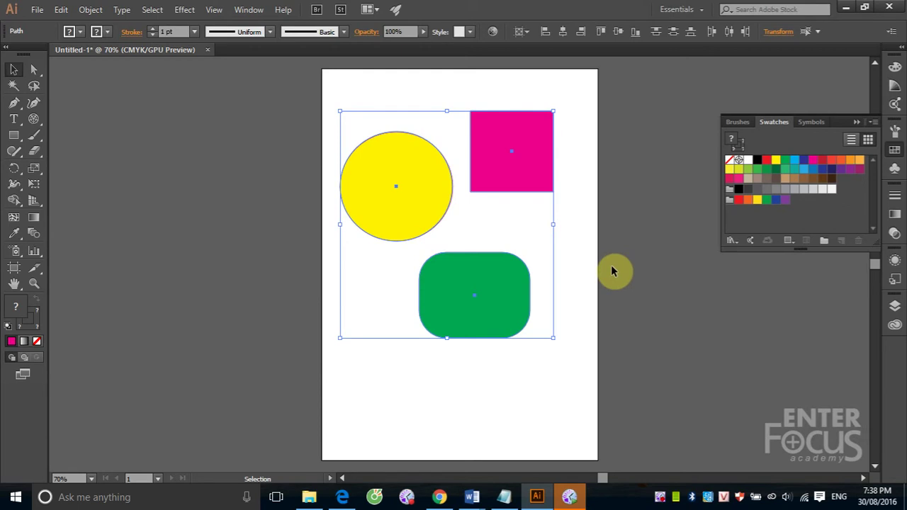
click(592, 221)
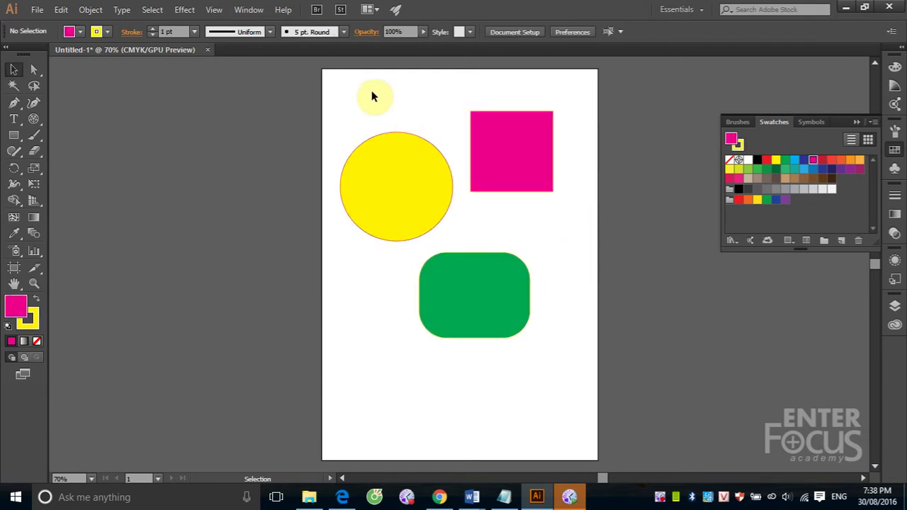
drag(369, 92, 504, 299)
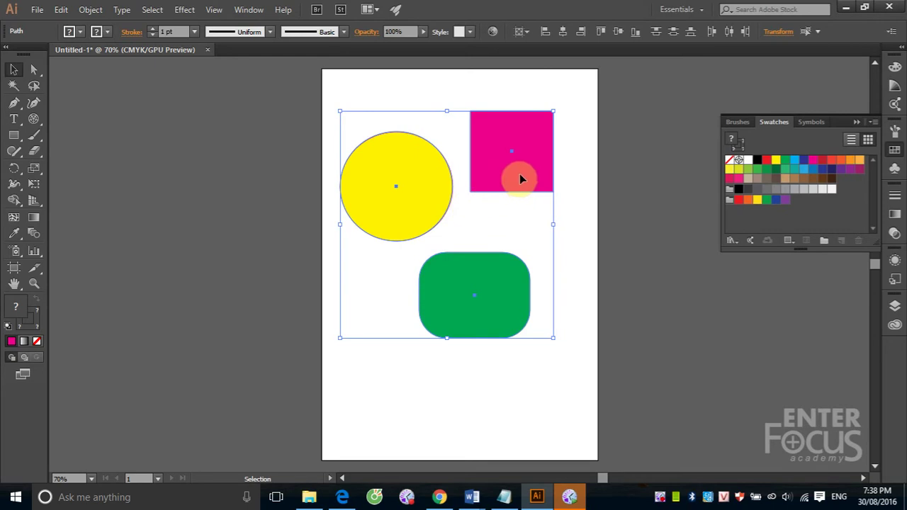
mouse_move(523, 182)
mouse_down()
mouse_move(253, 201)
mouse_move(532, 186)
mouse_up()
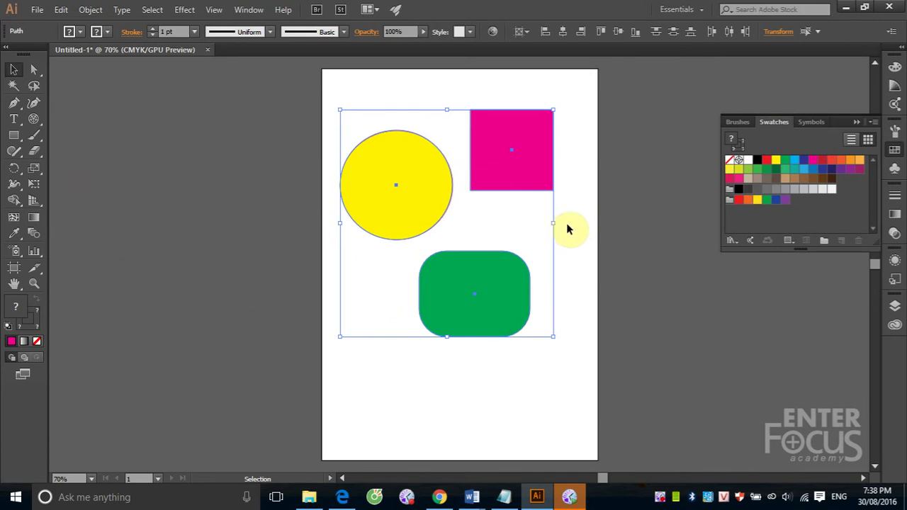
click(786, 161)
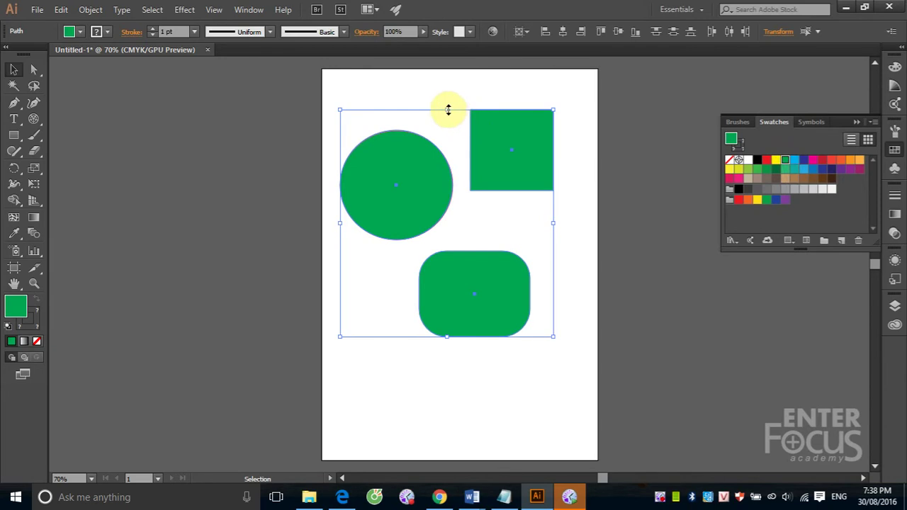
Drag the top-middle handle down to squash all three green shapes vertically
drag(448, 110, 443, 114)
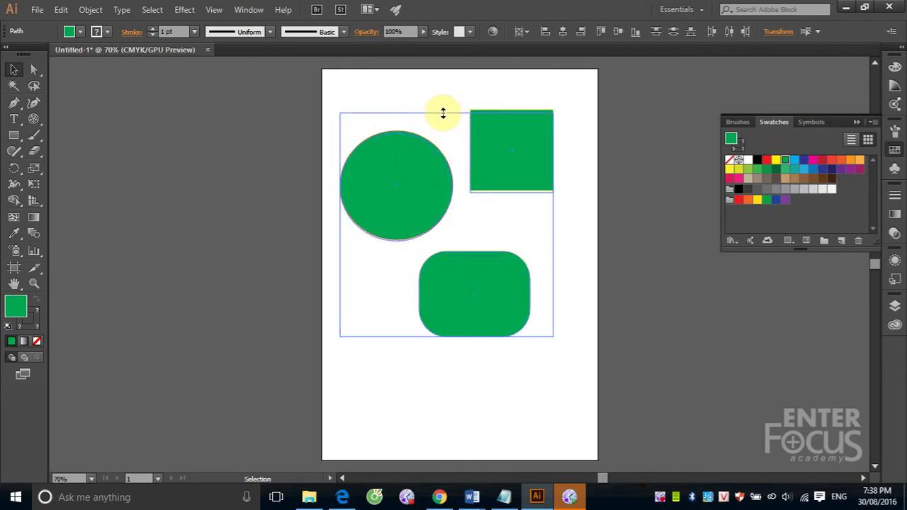
drag(449, 116, 453, 151)
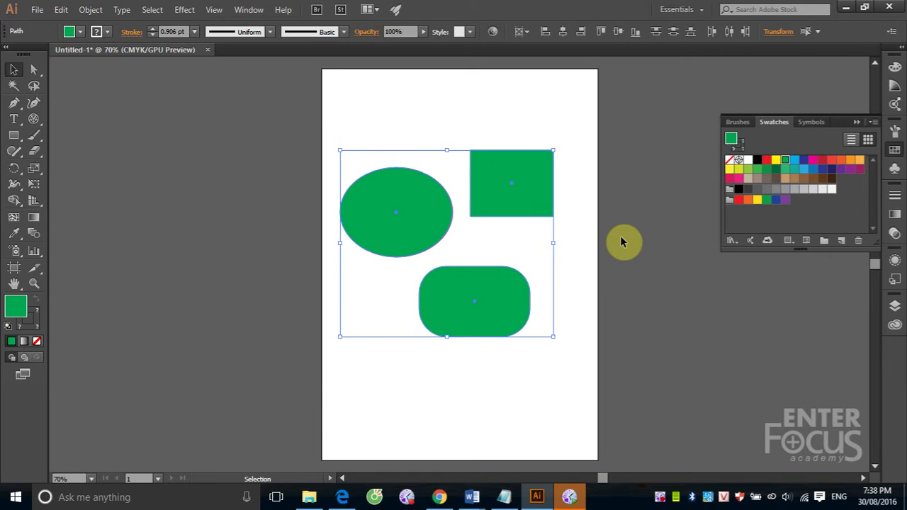
click(557, 101)
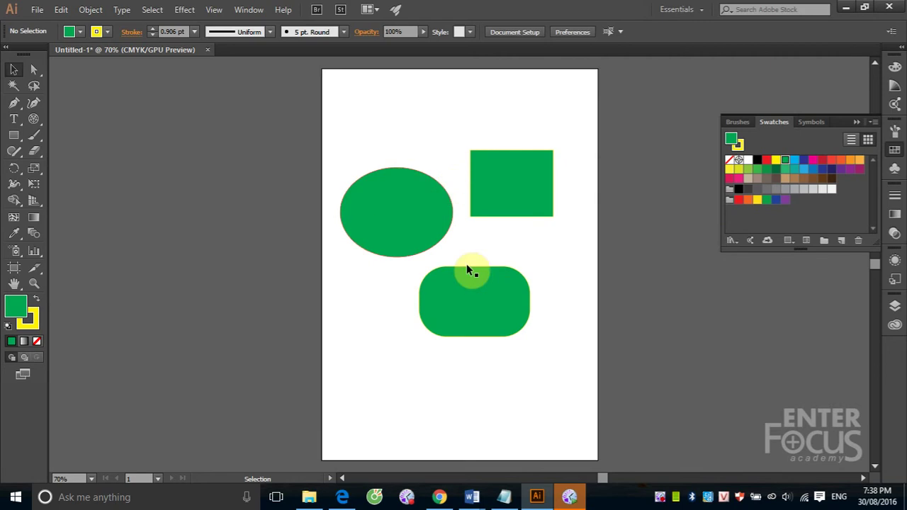
Fill the ellipse red and the rectangle yellow, leaving the rounded rectangle green
click(519, 195)
click(399, 210)
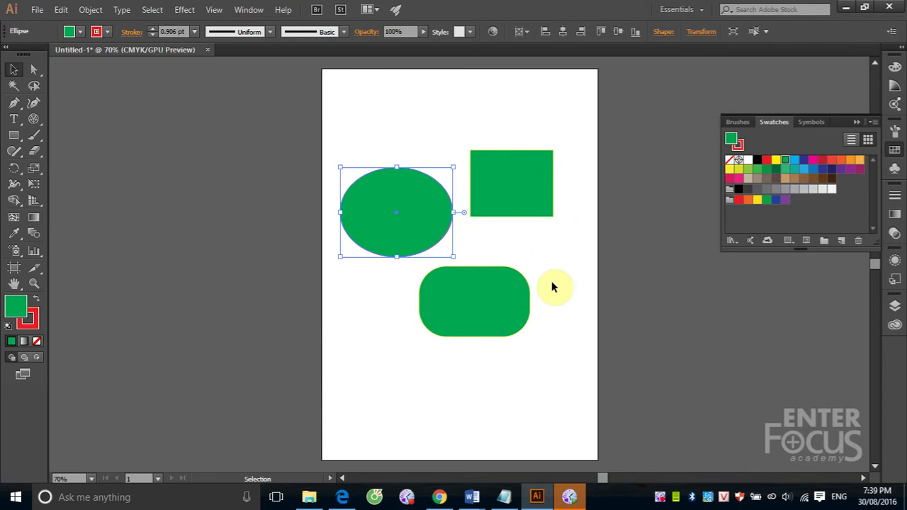
click(488, 296)
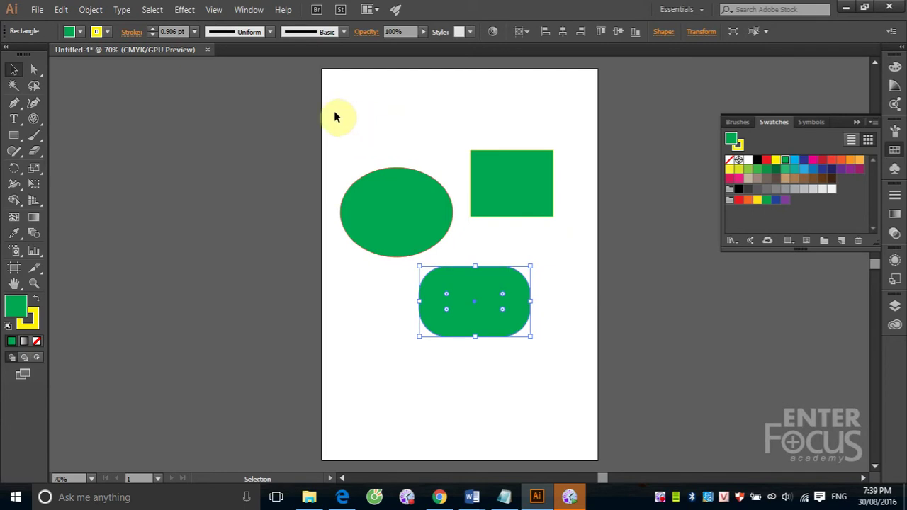
click(436, 197)
click(766, 160)
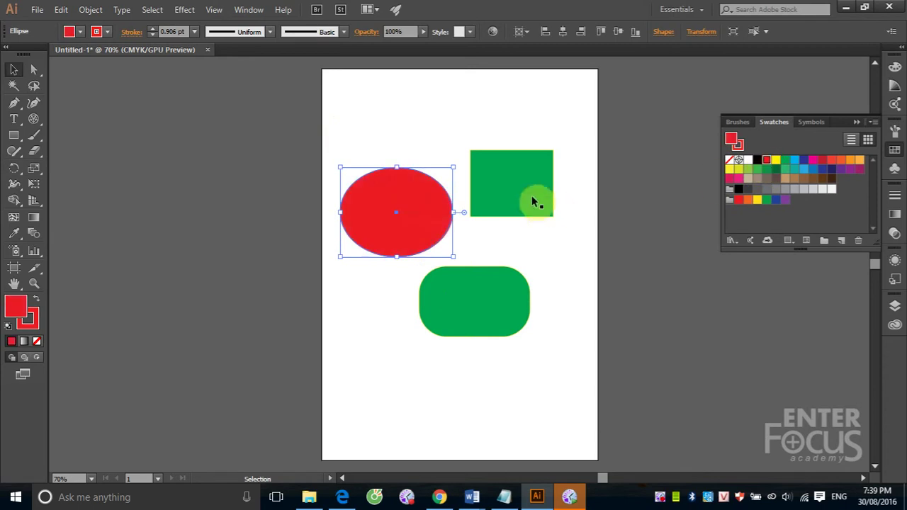
click(532, 196)
click(775, 160)
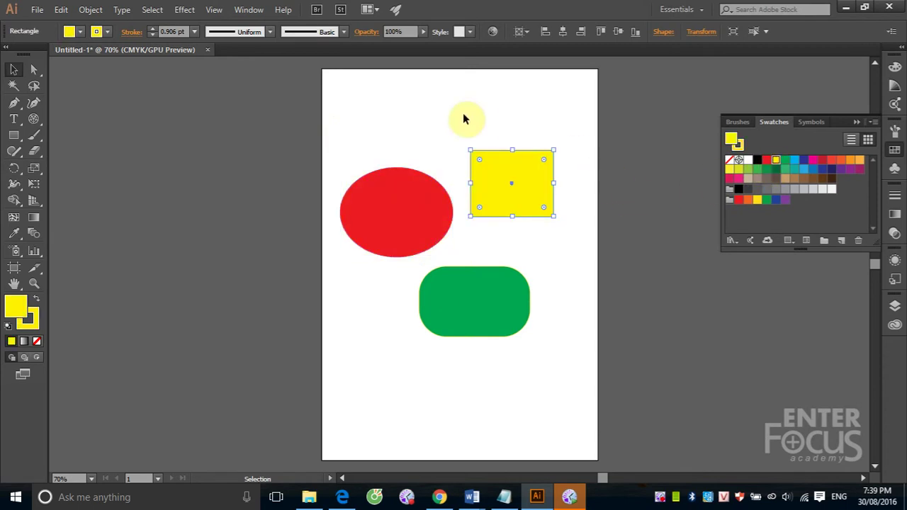
click(462, 113)
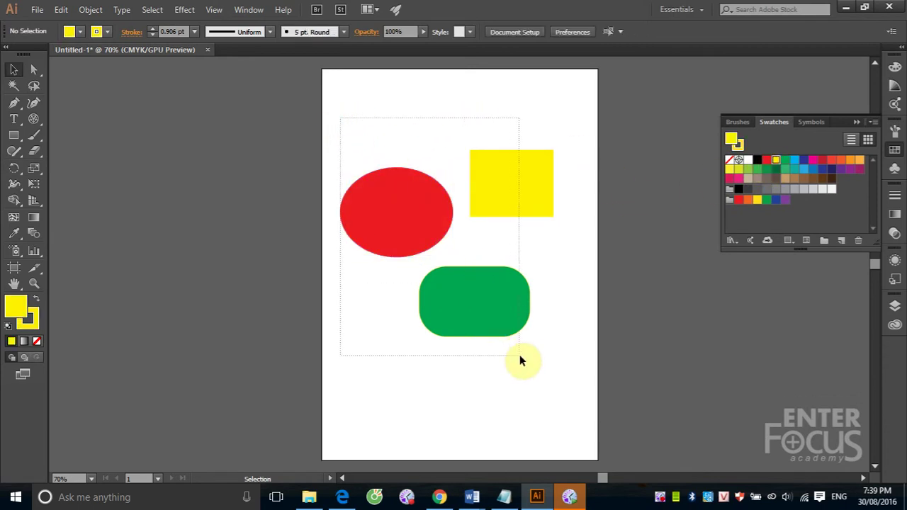
Select the red ellipse, yellow rectangle and green rounded rectangle and group them with Object > Group
drag(390, 149, 519, 355)
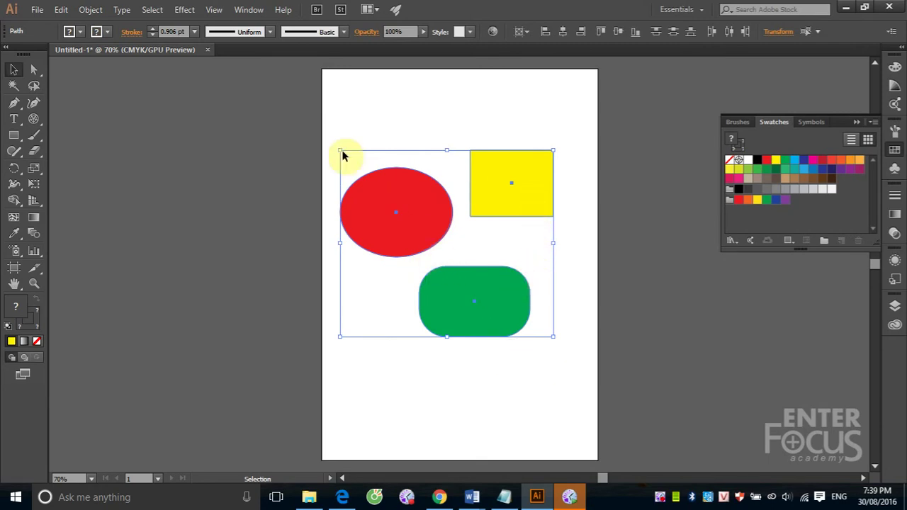
click(89, 11)
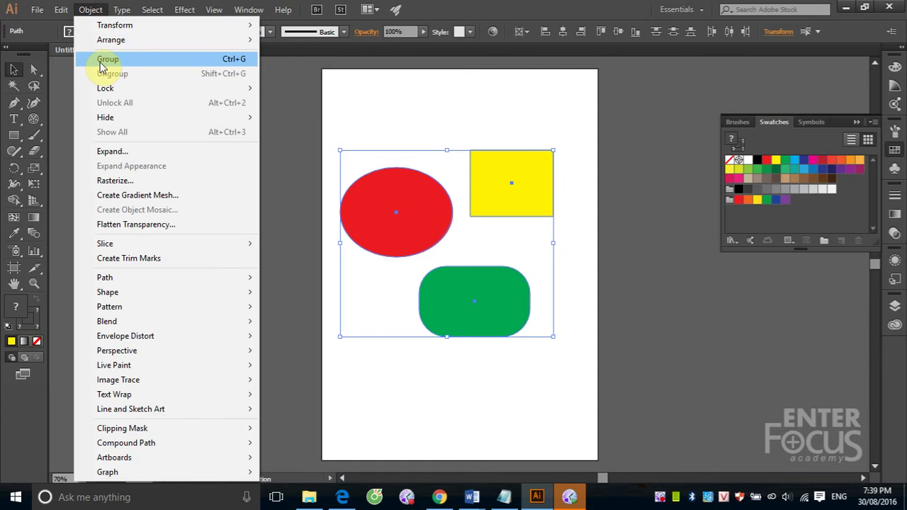
click(101, 66)
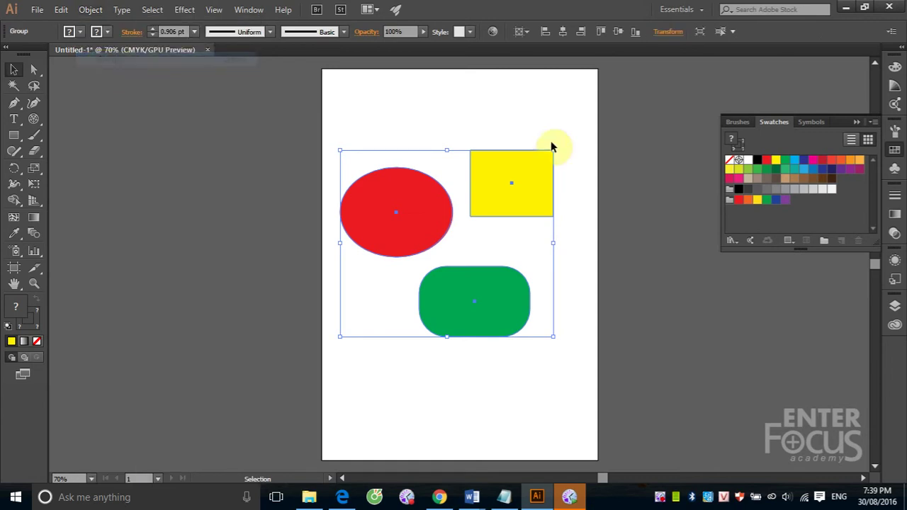
click(496, 96)
click(515, 192)
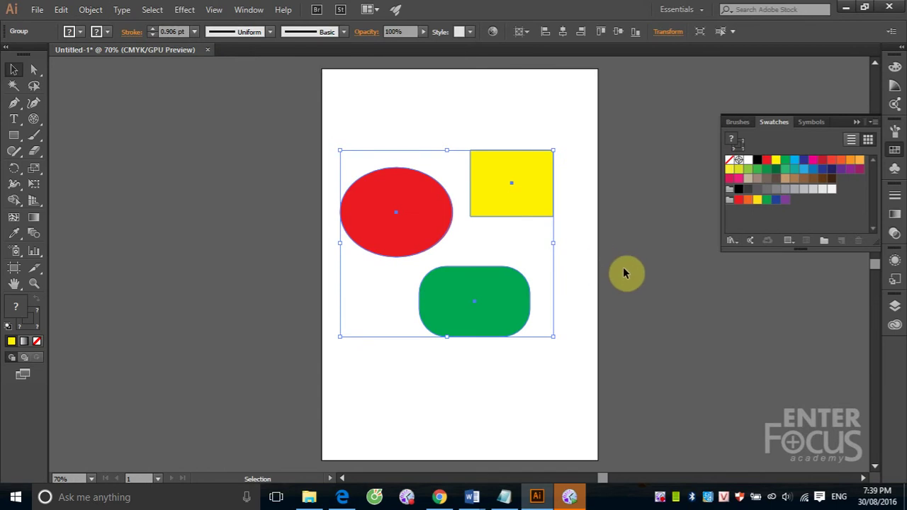
click(591, 223)
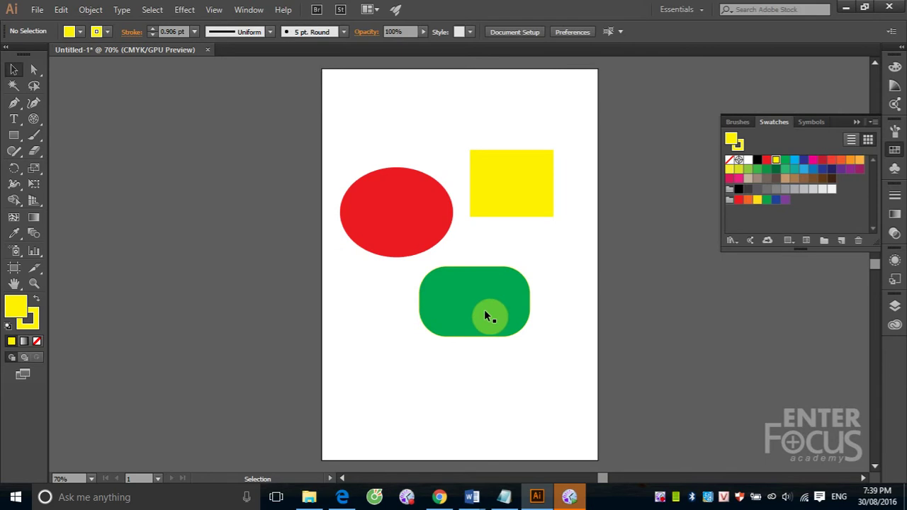
Select the three-shape group and split it apart with Object > Ungroup
key(ctrl+a)
click(345, 111)
click(368, 189)
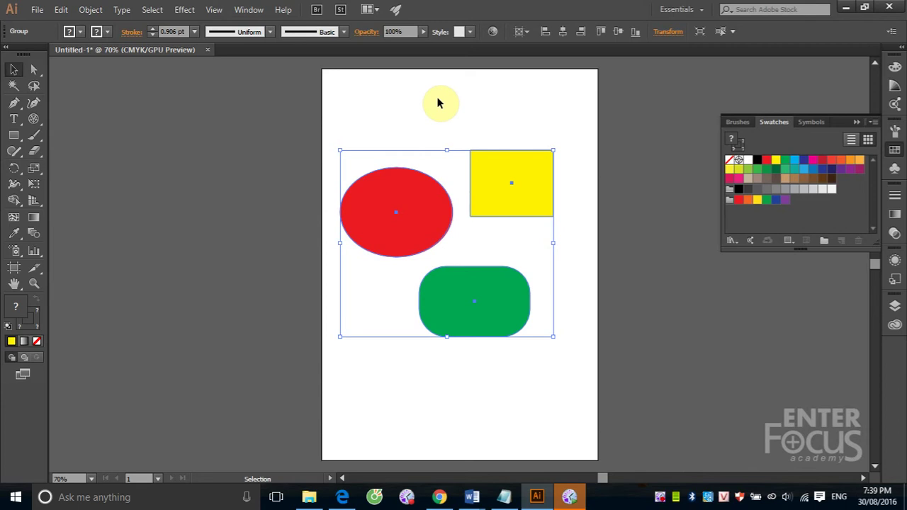
click(86, 12)
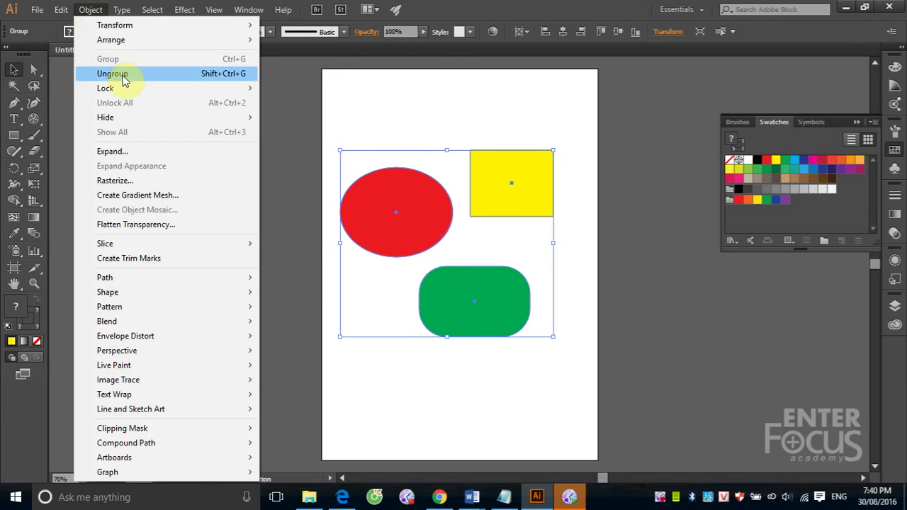
click(207, 73)
Move the yellow rectangle, red ellipse and green rounded rectangle separately so they sit apart
click(398, 112)
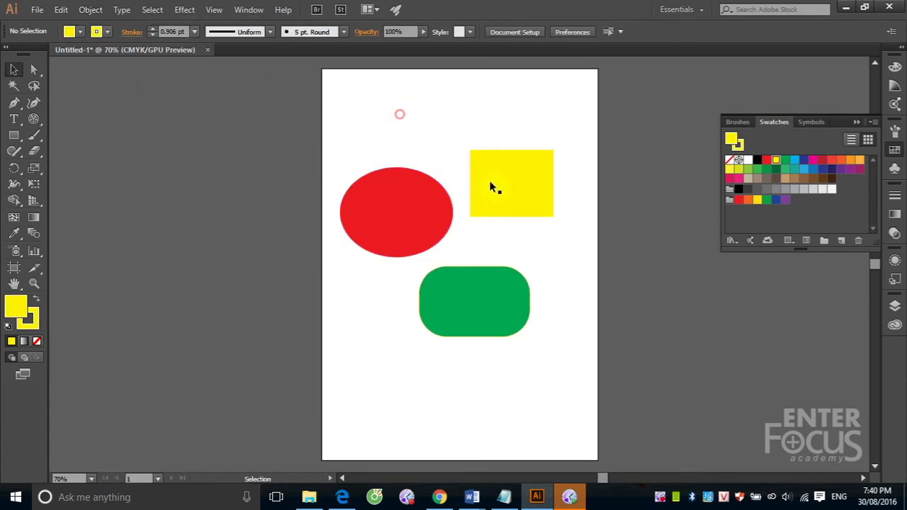
click(496, 186)
drag(513, 153, 540, 99)
drag(404, 213, 441, 180)
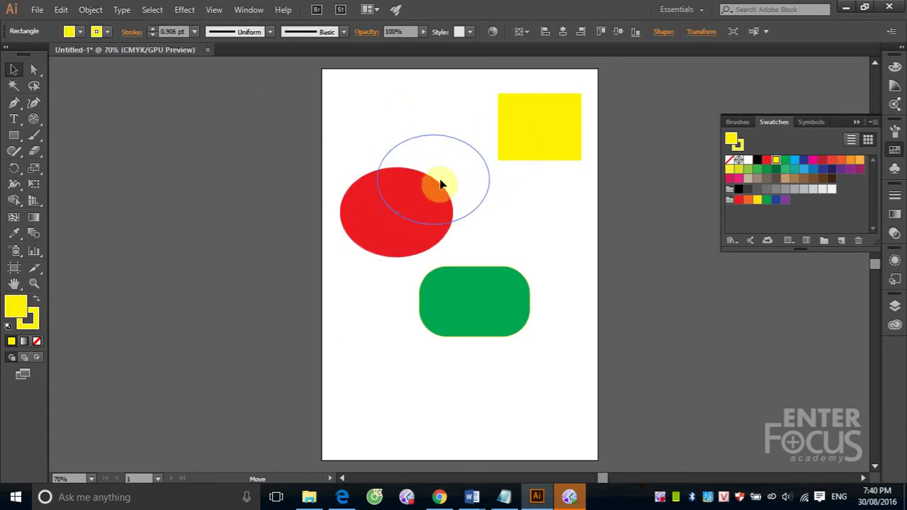
drag(494, 298, 520, 250)
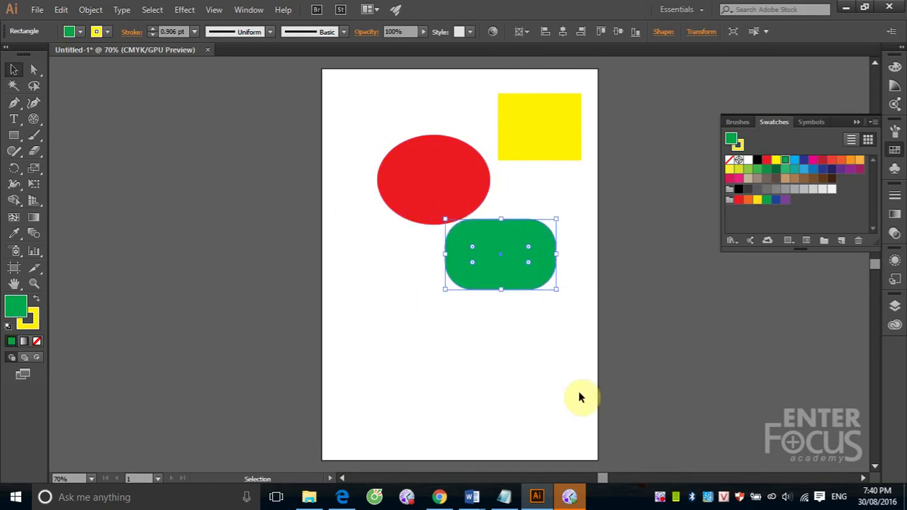
click(498, 266)
drag(490, 300, 490, 319)
click(585, 225)
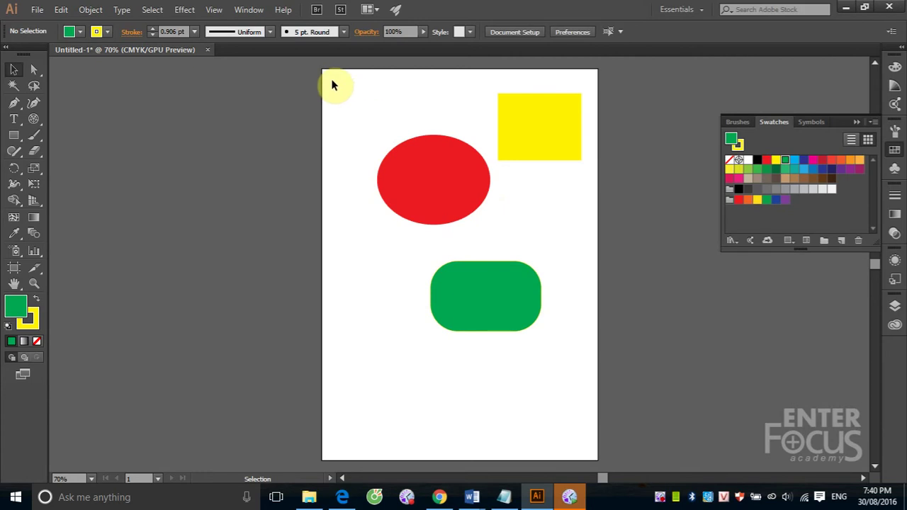
drag(331, 78, 583, 300)
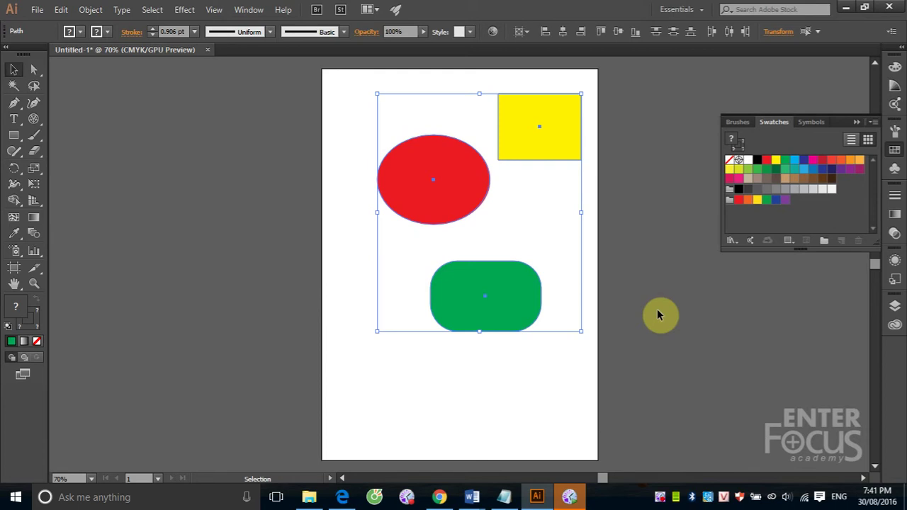
Marquee-select the red ellipse, yellow rectangle and green rounded rectangle and group them
click(633, 261)
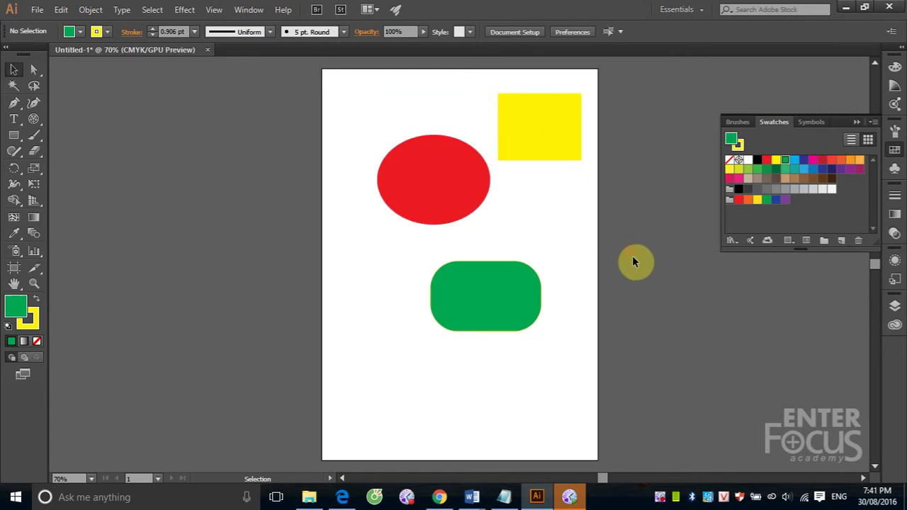
drag(376, 95, 550, 319)
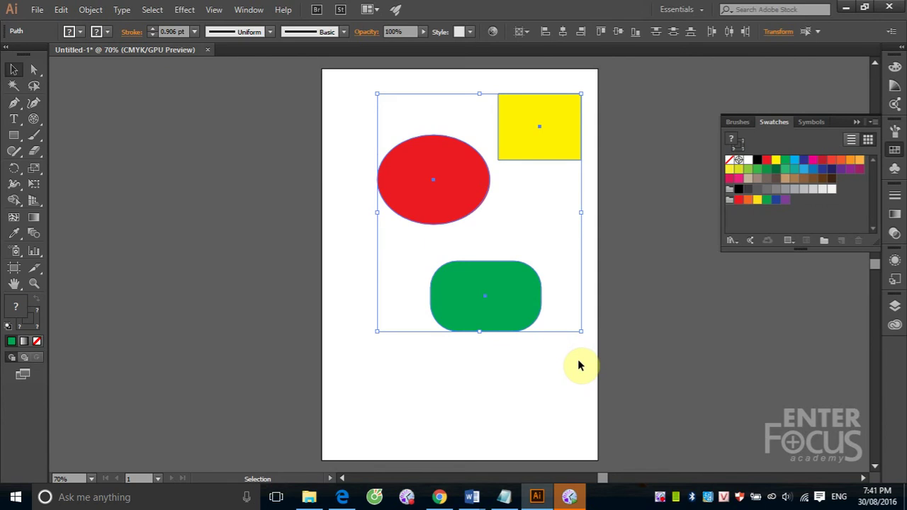
click(90, 10)
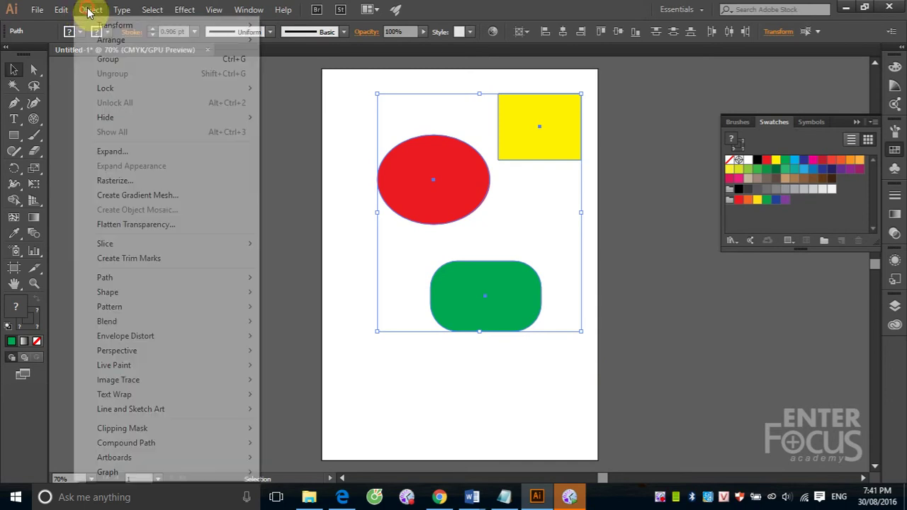
click(123, 60)
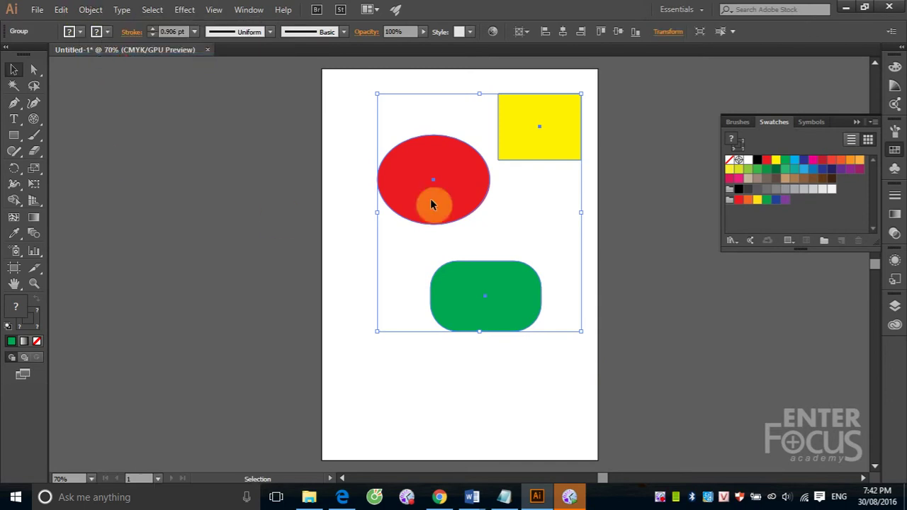
Try a cyan fill on the whole group, undo it, and deselect
click(640, 124)
click(545, 143)
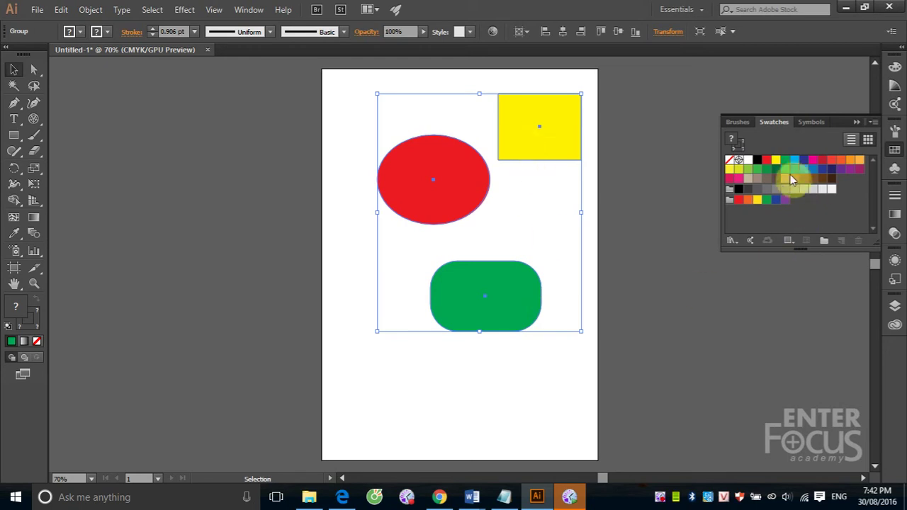
click(795, 160)
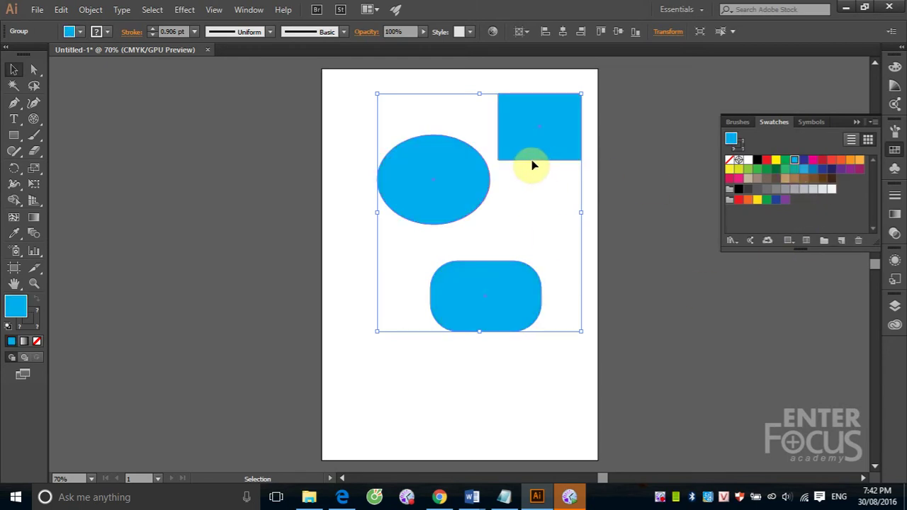
key(ctrl+z)
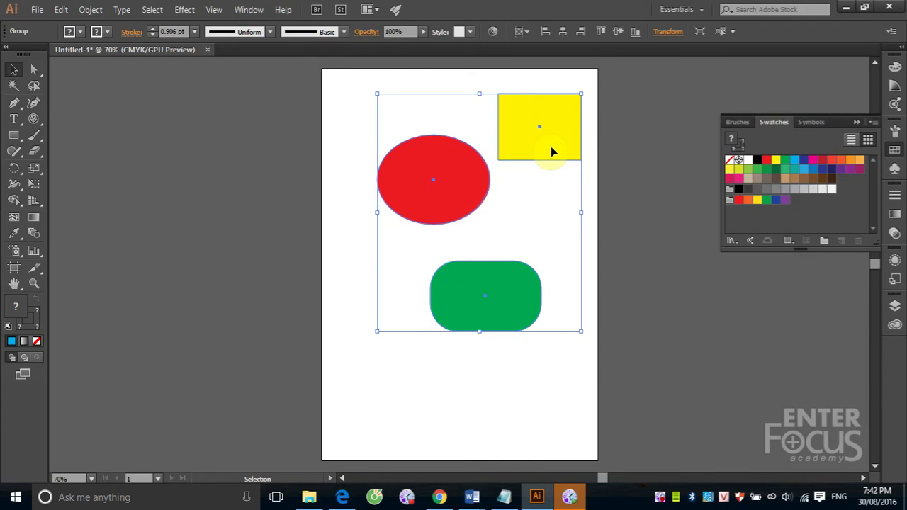
click(446, 185)
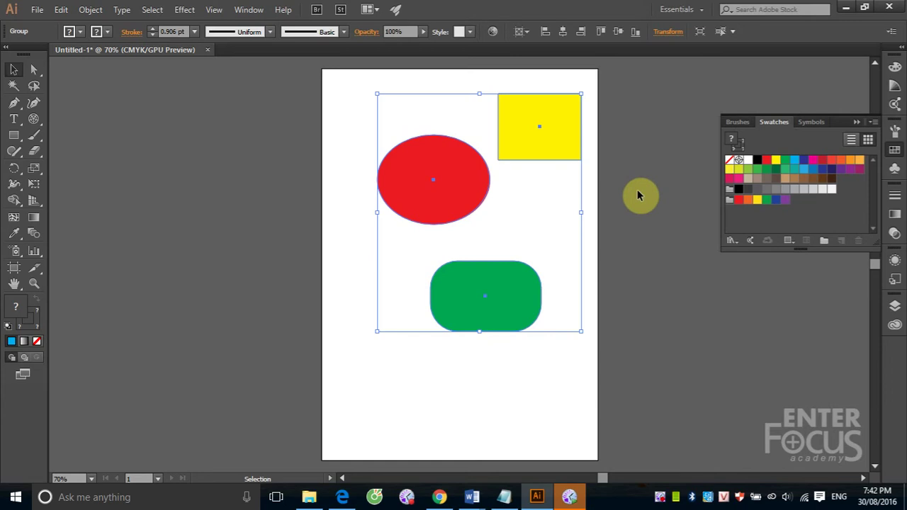
click(594, 165)
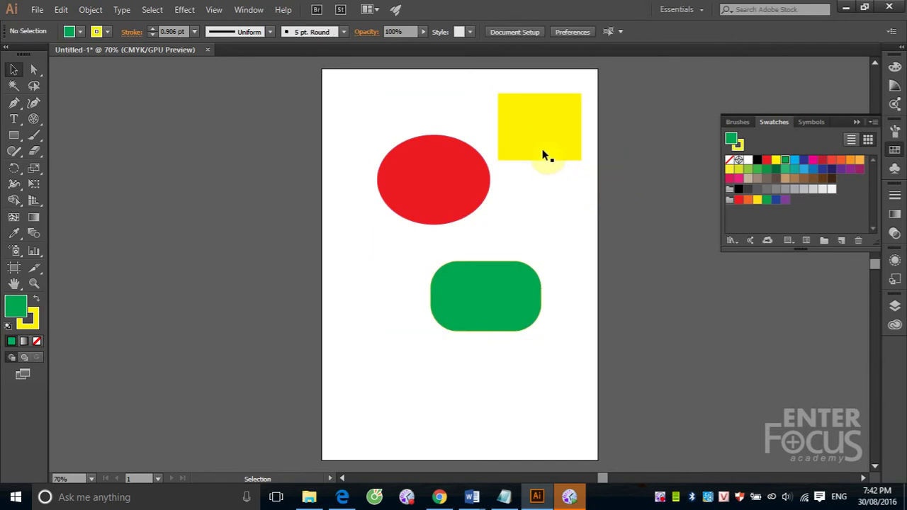
Enter the group's isolation mode and fill the yellow rectangle magenta
double_click(543, 154)
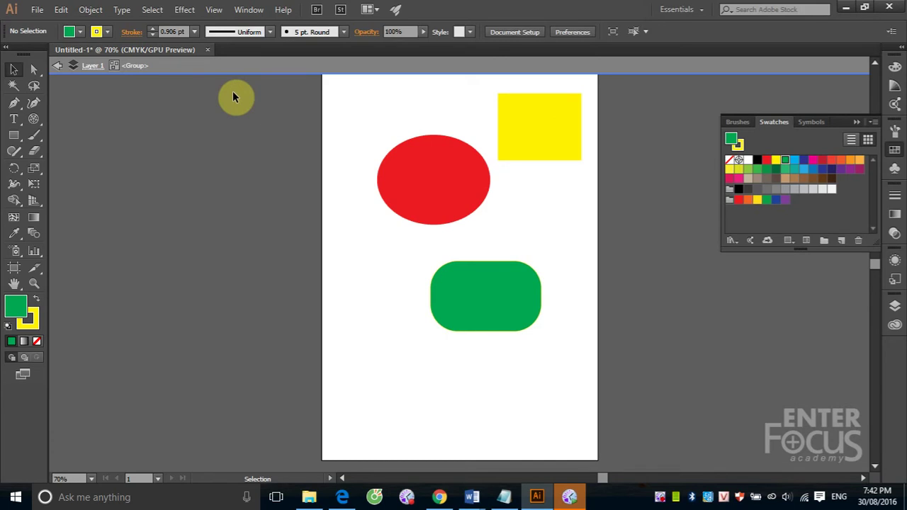
click(524, 131)
click(445, 181)
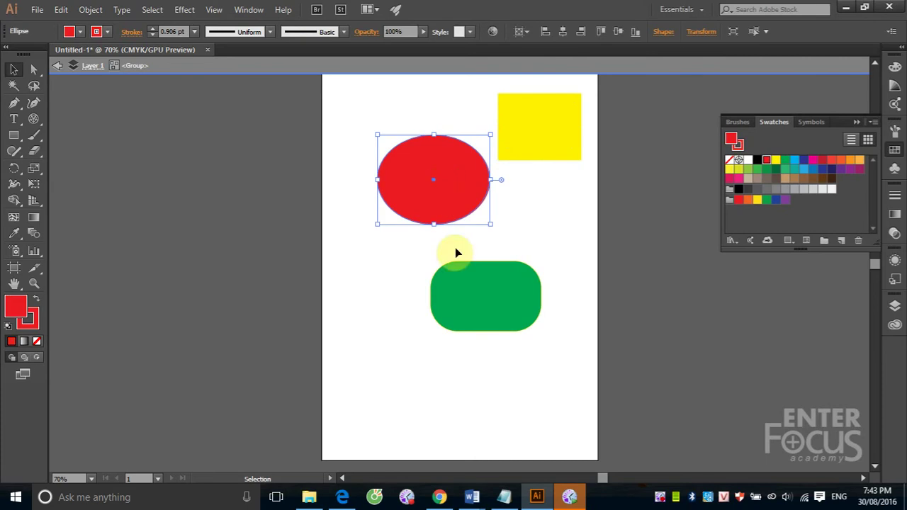
click(486, 305)
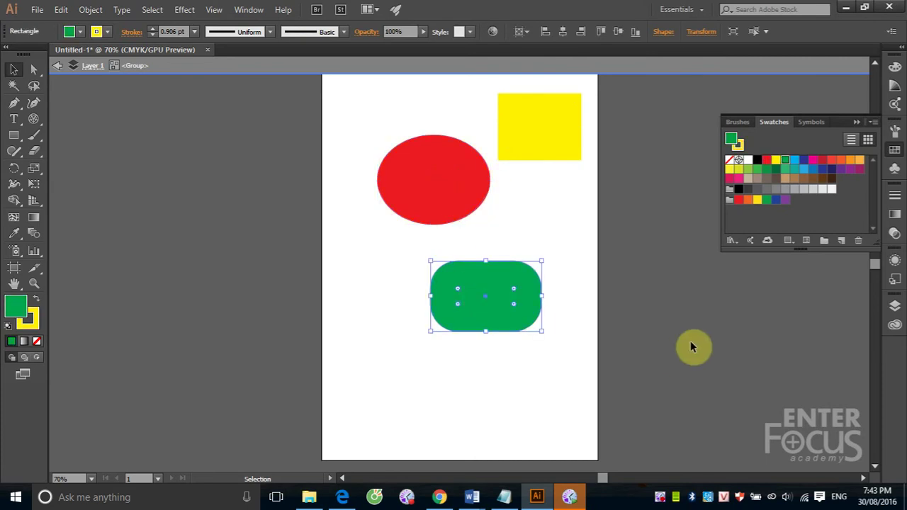
click(535, 116)
click(814, 165)
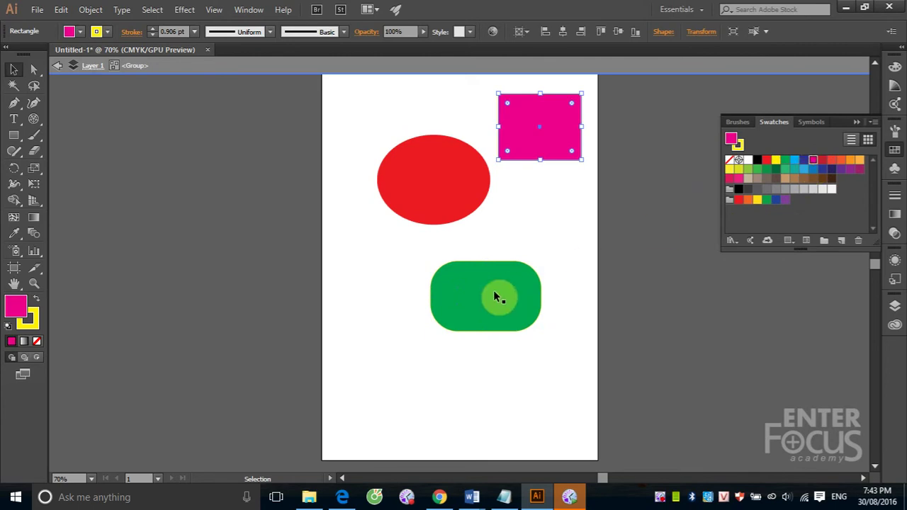
Fill the green rounded rectangle blue and exit isolation mode
click(496, 298)
click(804, 160)
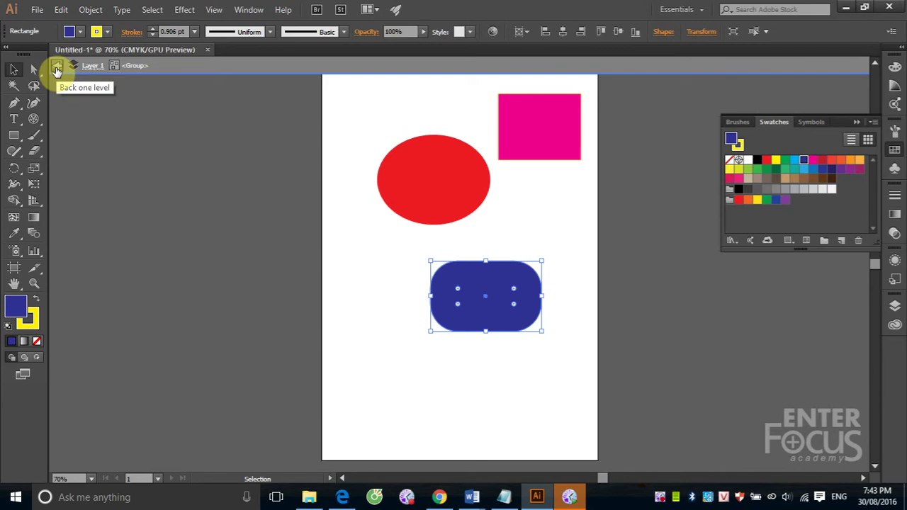
click(57, 71)
click(57, 71)
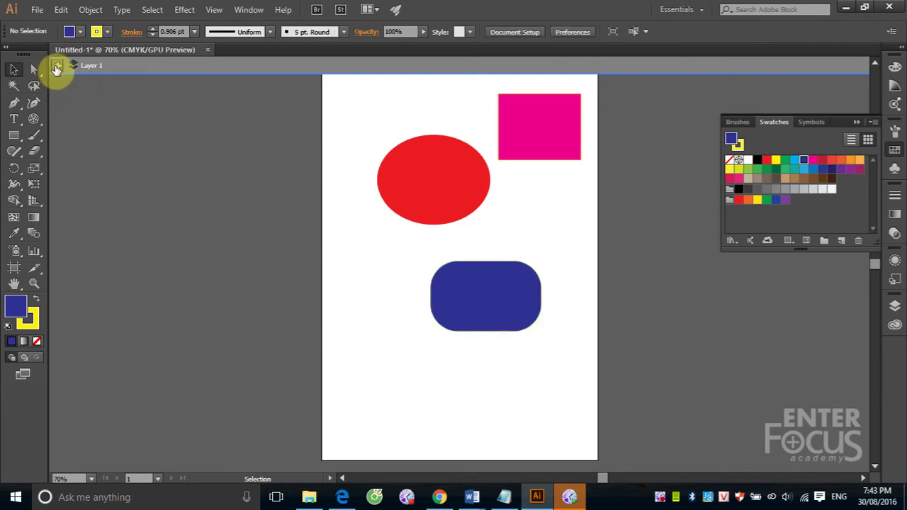
Click the red ellipse to select the whole recoloured group as one unit
click(462, 200)
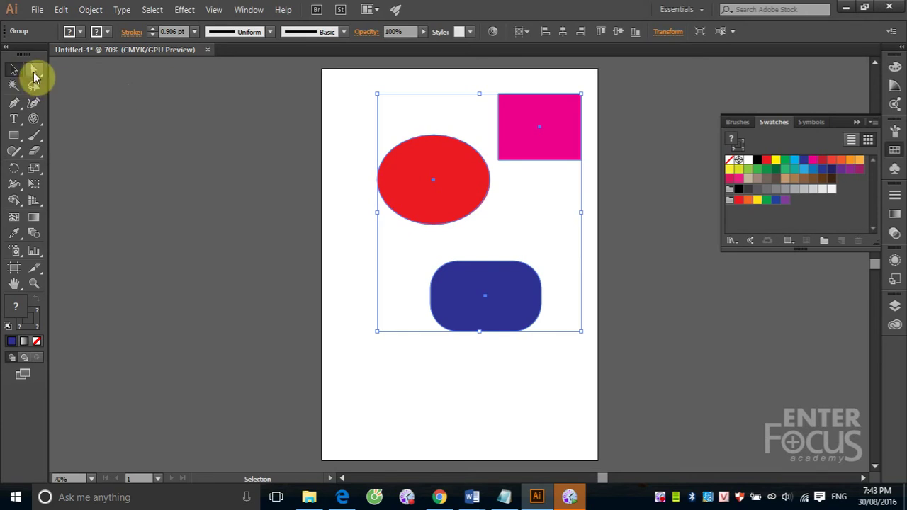
With Direct Selection, select the pink rectangle and then the red ellipse individually
click(36, 75)
click(207, 149)
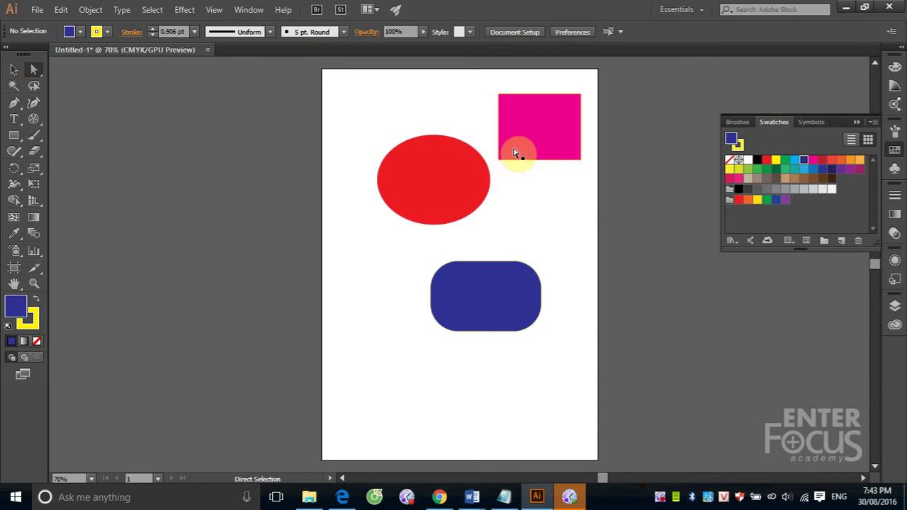
click(499, 157)
click(399, 173)
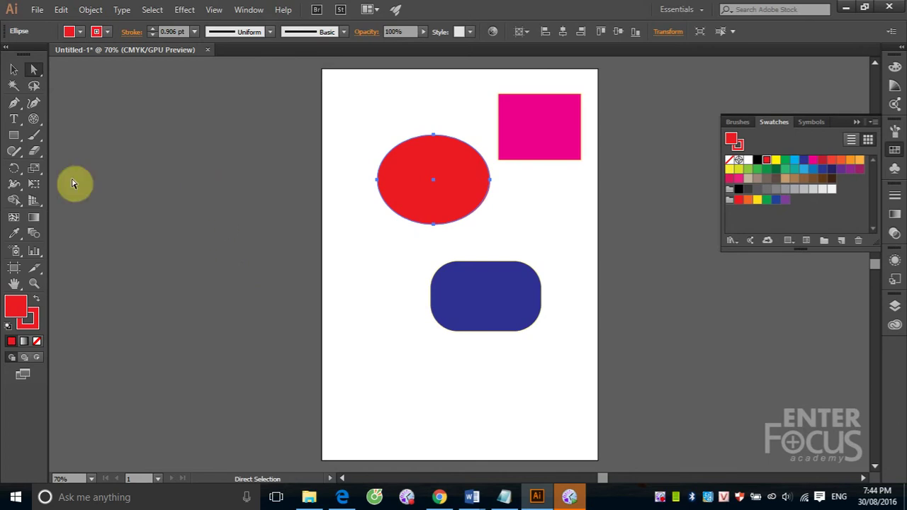
Bring up the Rectangle size dialog on the artboard and cancel it
click(13, 135)
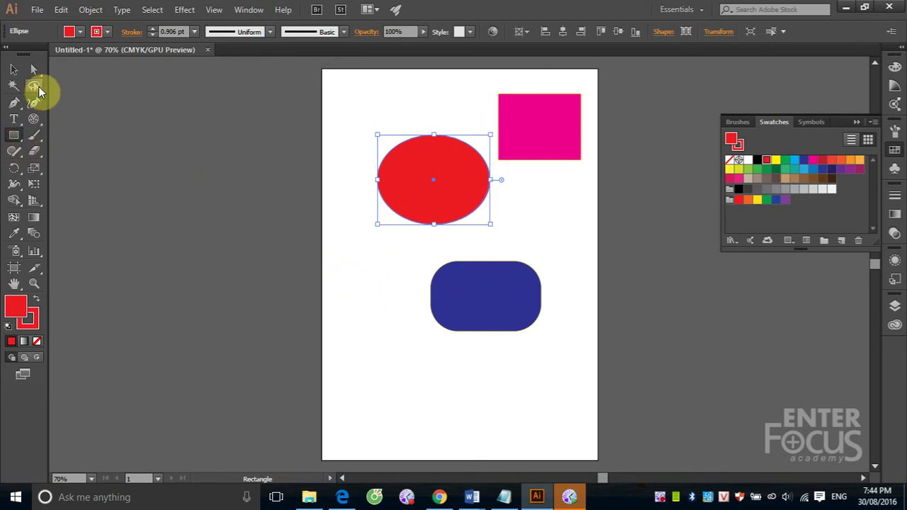
click(525, 121)
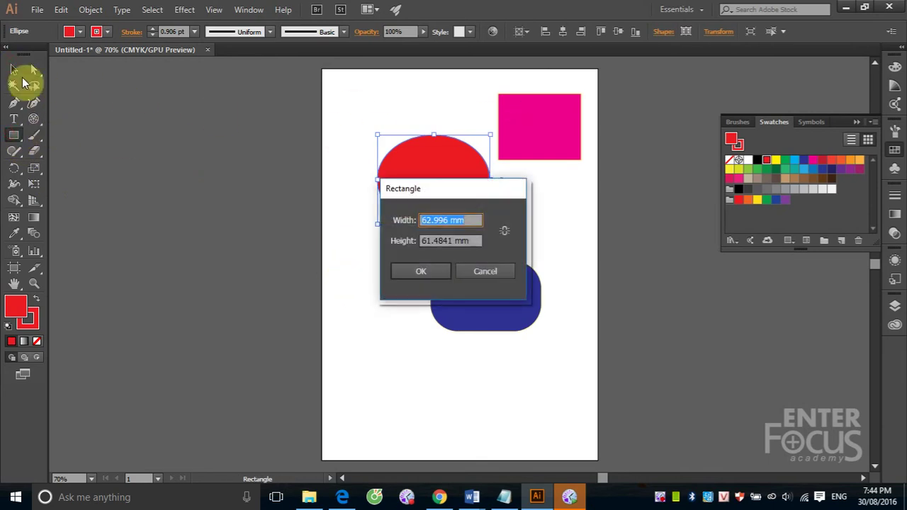
click(474, 270)
Move the three-shape group up and to the right
click(14, 68)
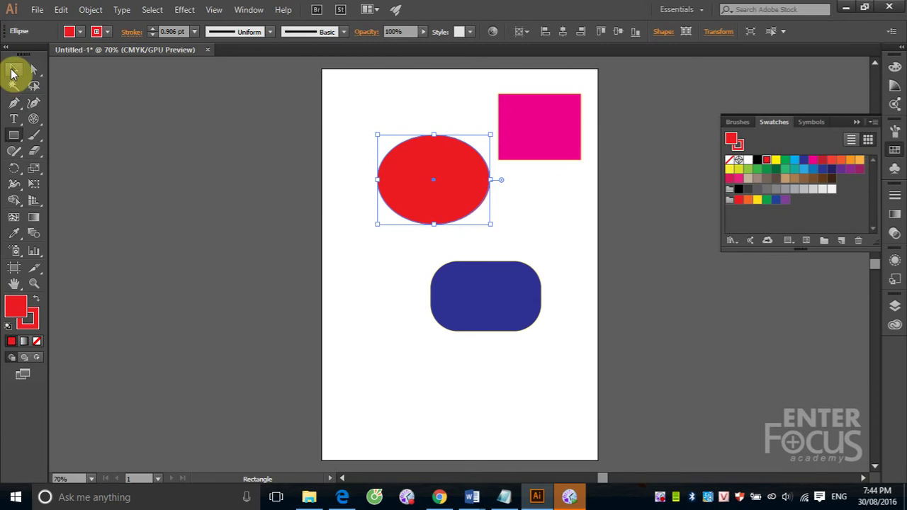
click(166, 187)
click(537, 148)
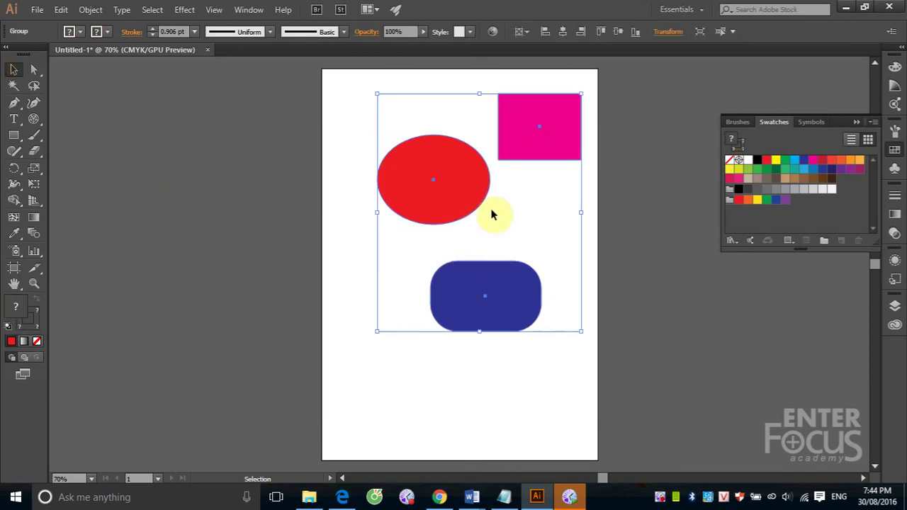
drag(485, 173, 638, 137)
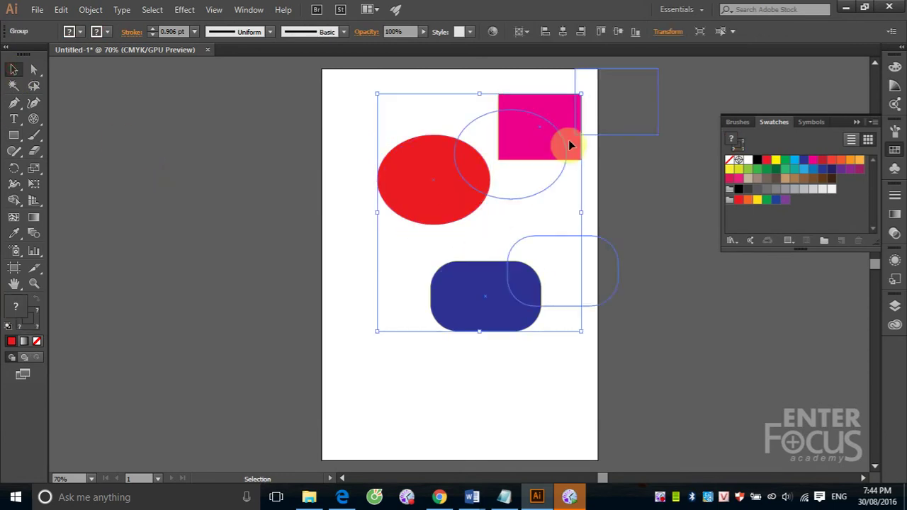
Draw overlapping small rectangles coloured red, yellow, blue and cyan
click(14, 134)
drag(343, 145, 418, 218)
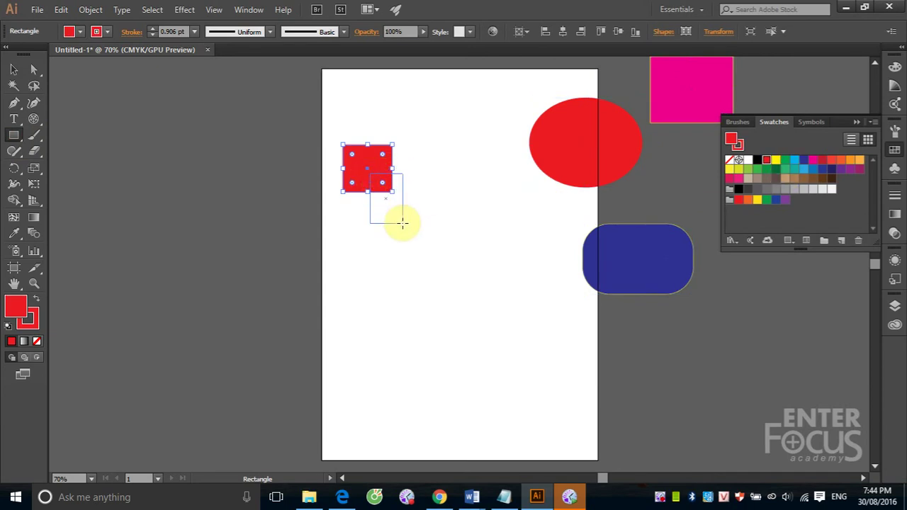
click(775, 159)
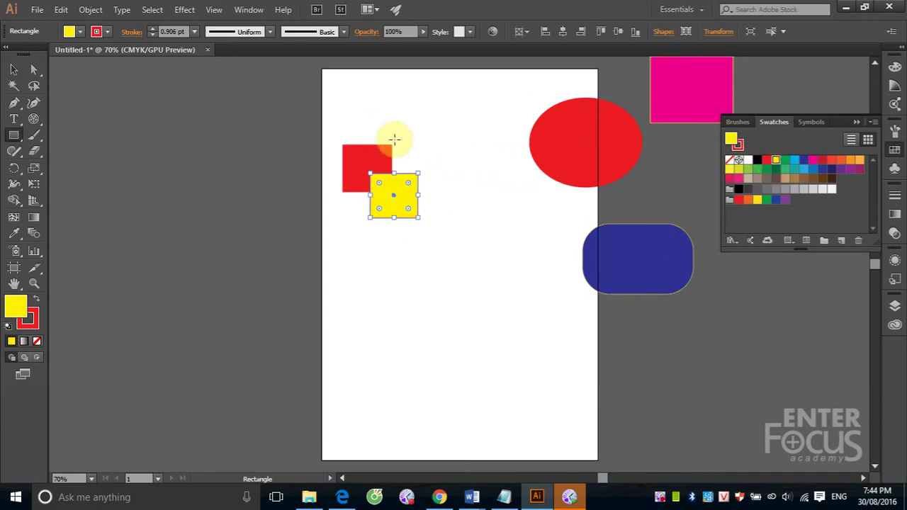
mouse_move(372, 131)
mouse_down()
mouse_move(408, 180)
mouse_move(438, 195)
mouse_up()
click(803, 159)
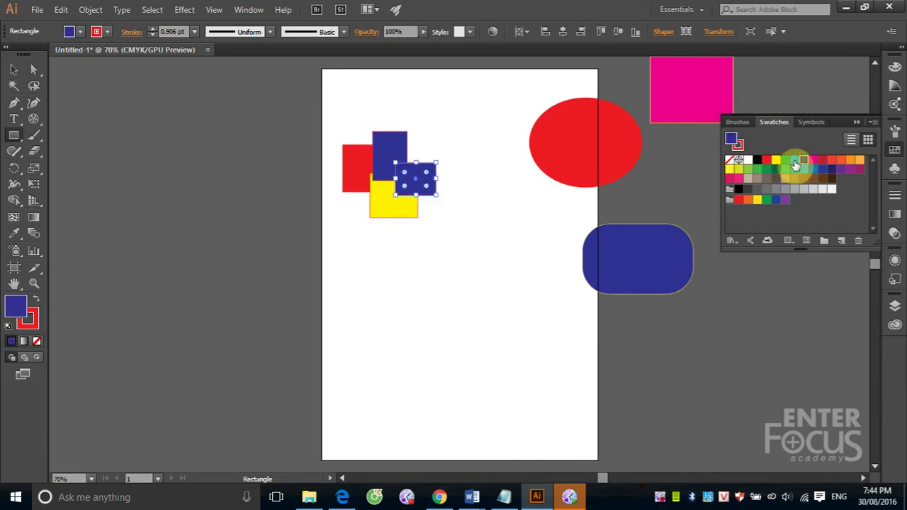
click(794, 160)
Marquee-select the four small rectangles and group them
click(14, 69)
drag(322, 120, 449, 227)
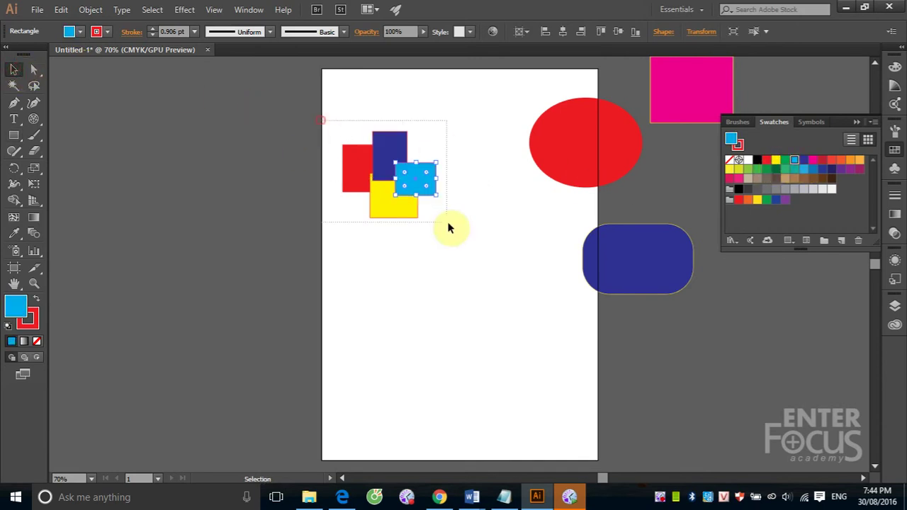
click(90, 10)
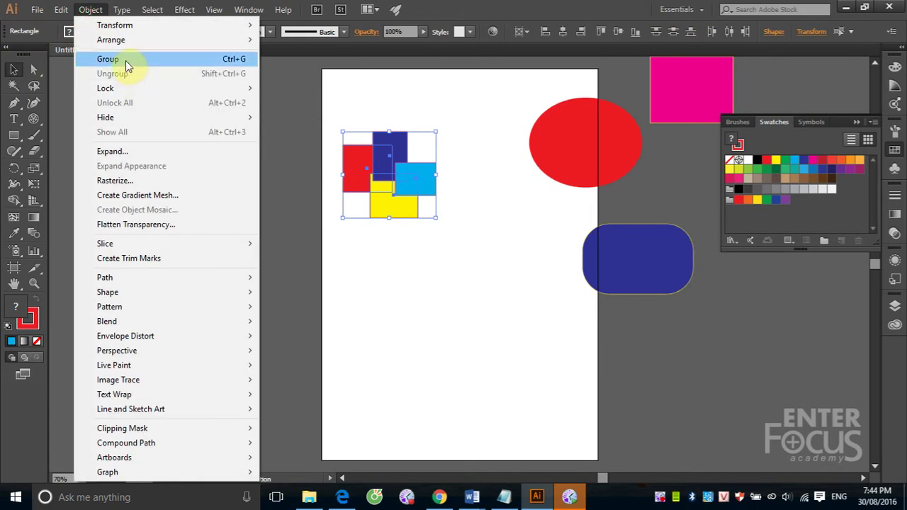
click(125, 61)
Center the small-rectangle group, group it with the shape group, and shift everything left
click(236, 192)
click(569, 152)
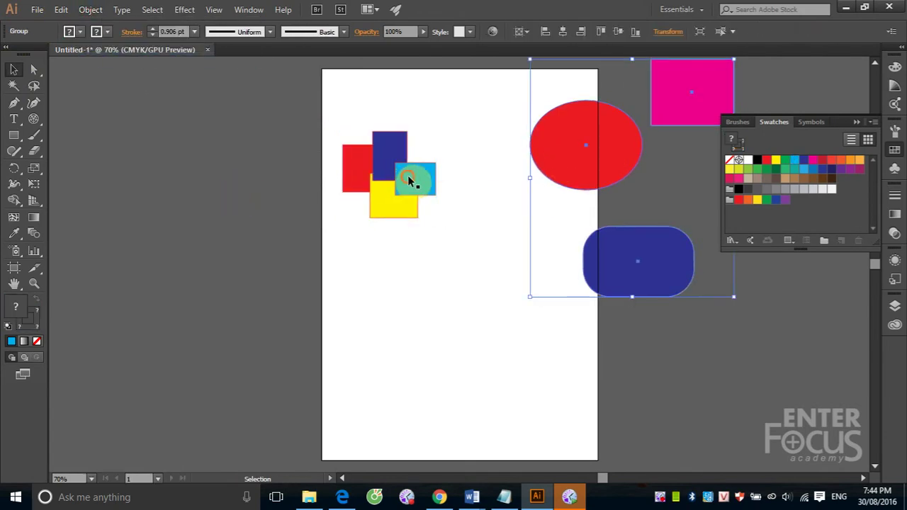
drag(408, 193, 501, 214)
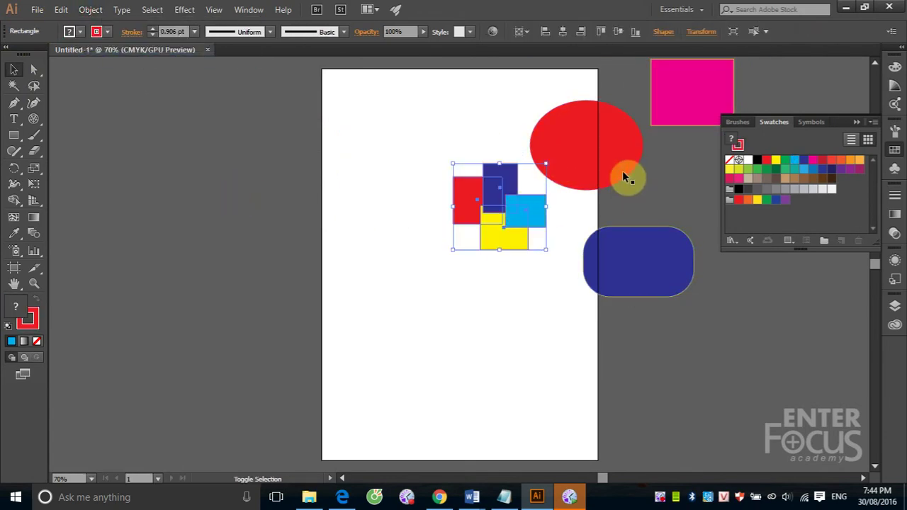
shift+click(600, 164)
click(101, 10)
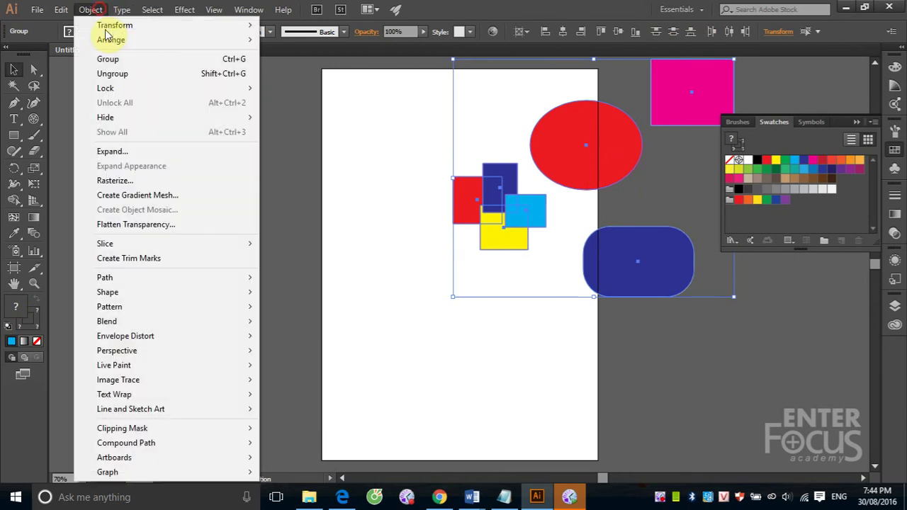
click(122, 60)
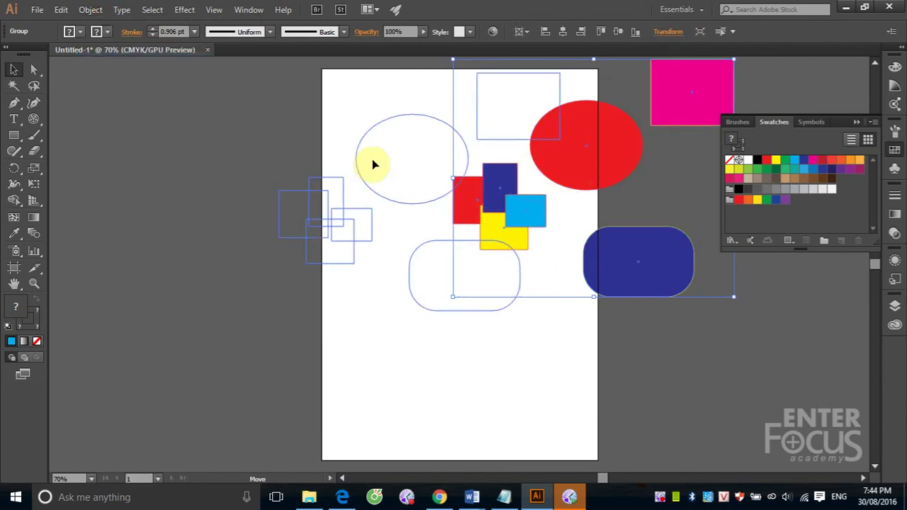
drag(545, 151, 371, 165)
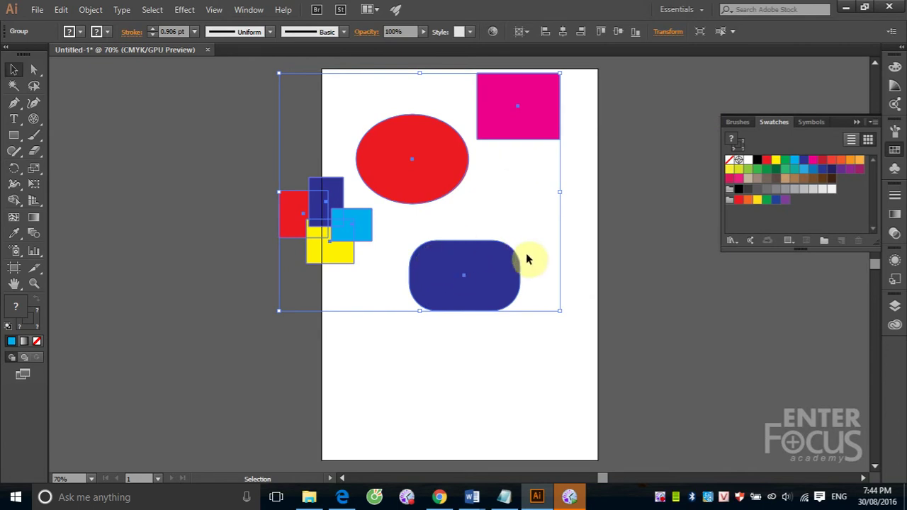
Direct-select the pink rectangle, fill it dark green, and nudge it down-right
click(663, 178)
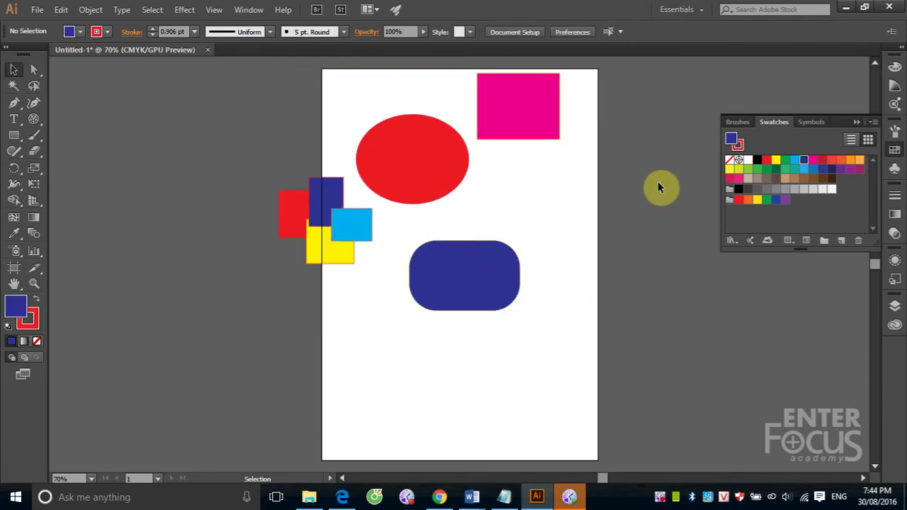
click(36, 71)
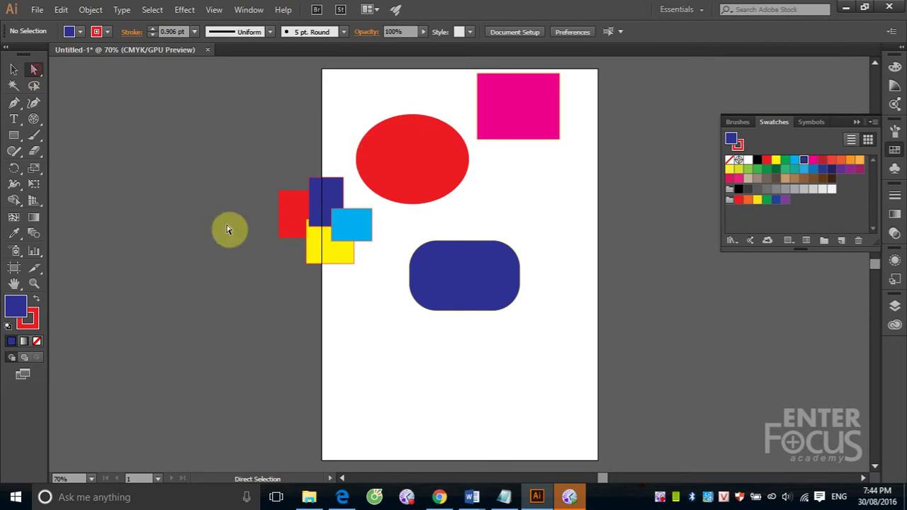
click(348, 231)
click(418, 185)
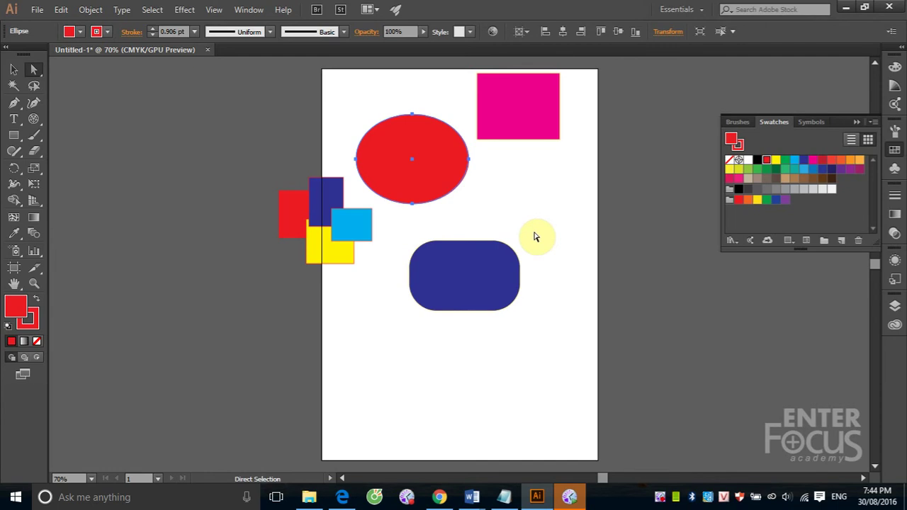
click(516, 134)
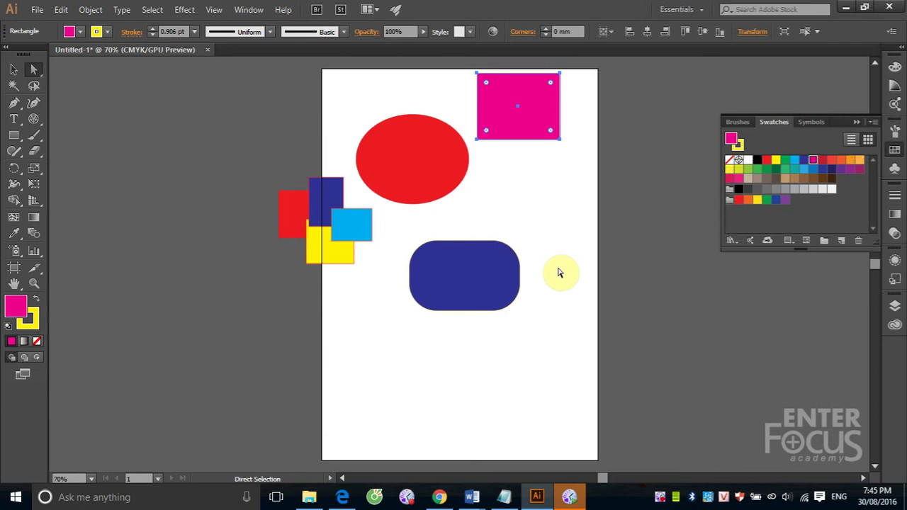
click(804, 169)
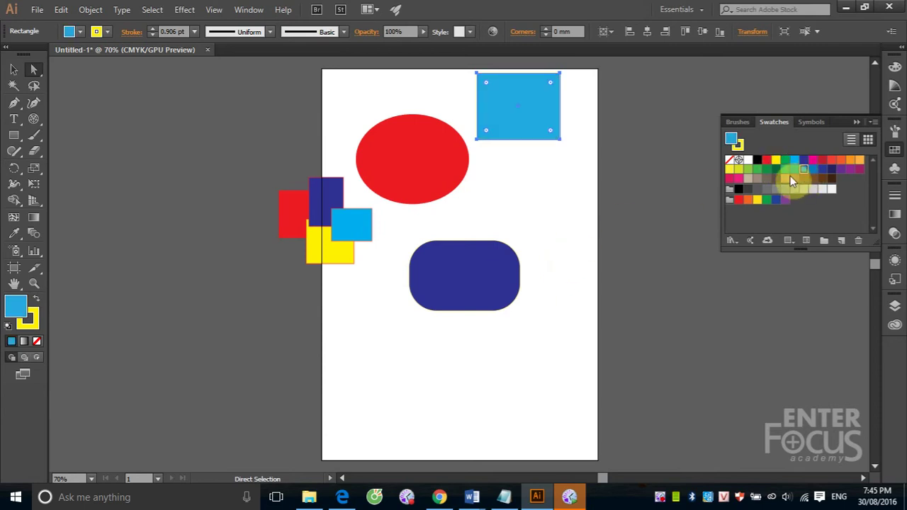
click(776, 169)
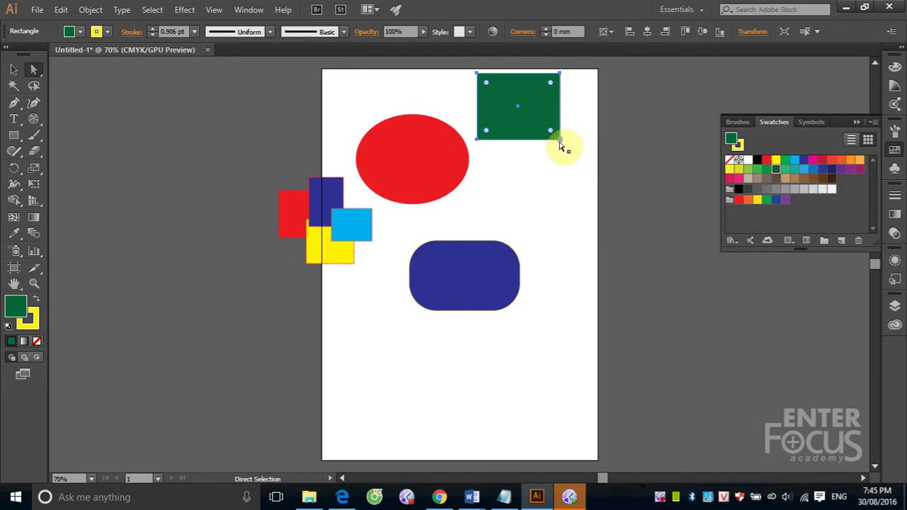
drag(560, 144, 567, 177)
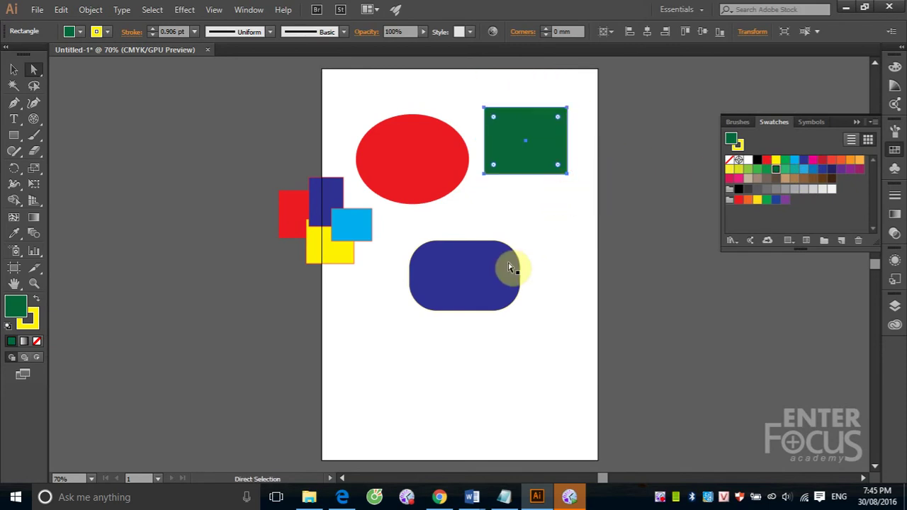
Select all the artwork and reveal the Group Selection tool flyout
click(126, 134)
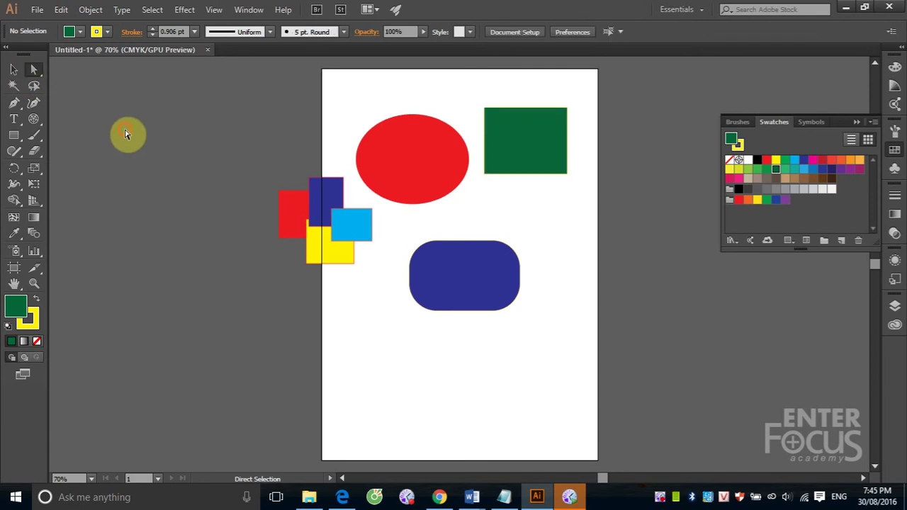
click(14, 69)
key(ctrl+a)
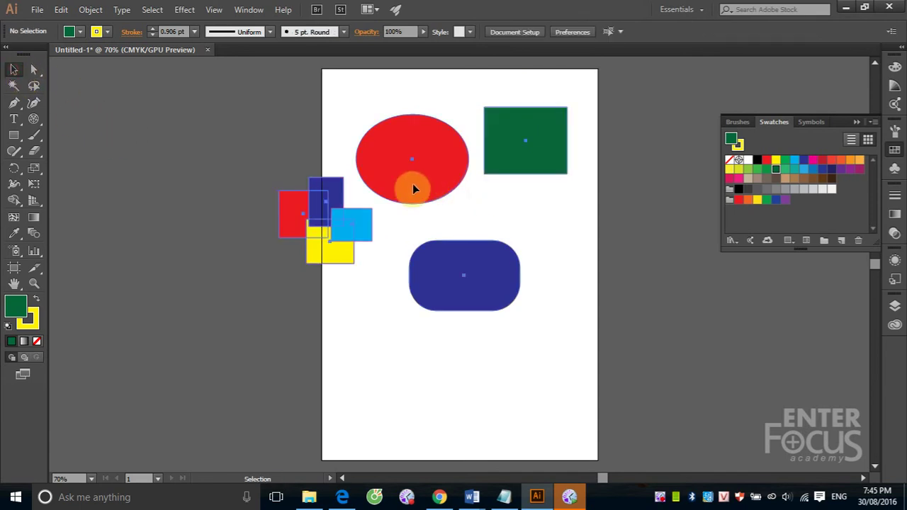
click(414, 189)
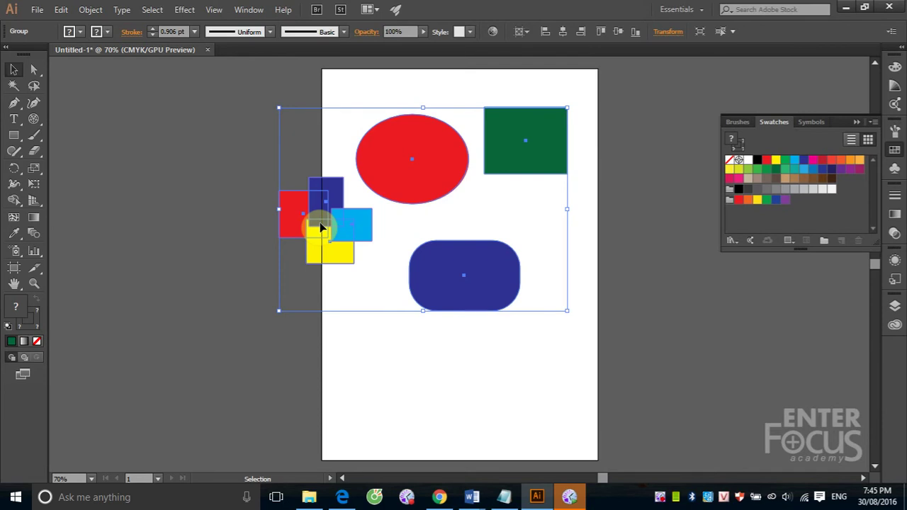
drag(34, 70, 88, 74)
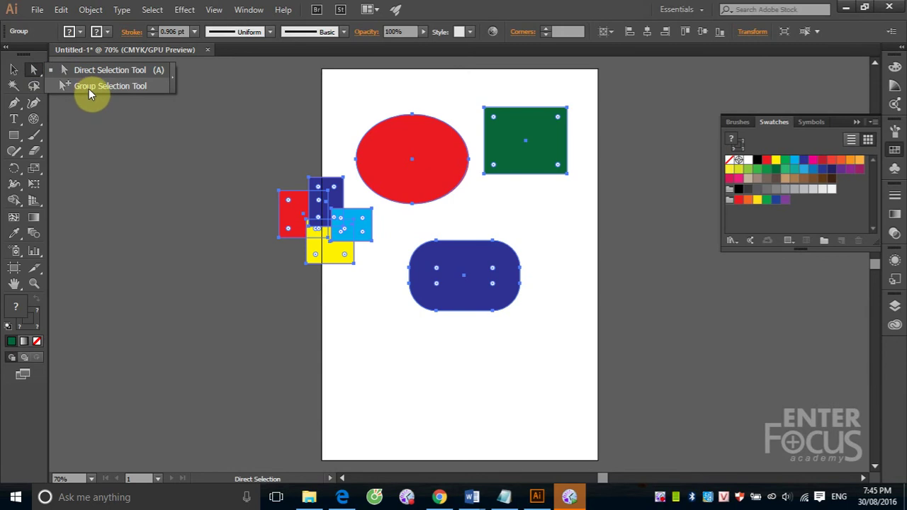
Fill the ellipse, green rectangle, cyan rectangle and yellow square orange
click(93, 88)
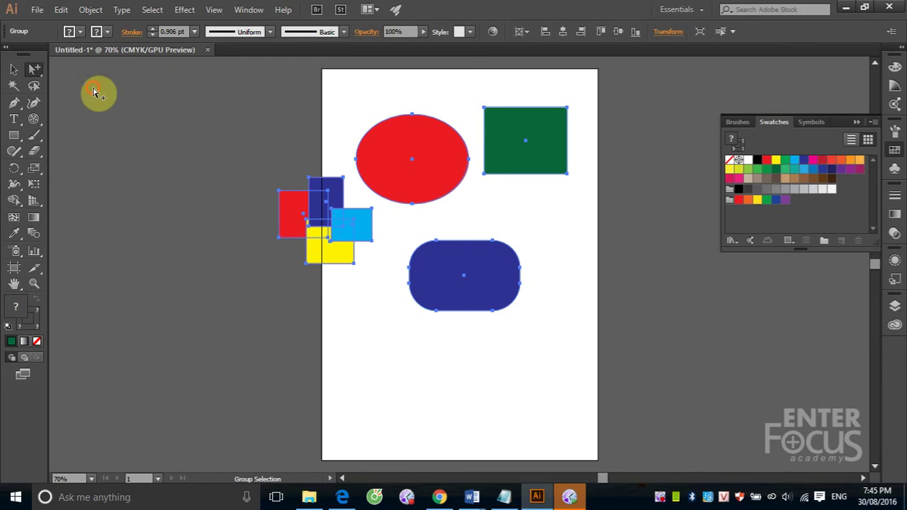
click(569, 212)
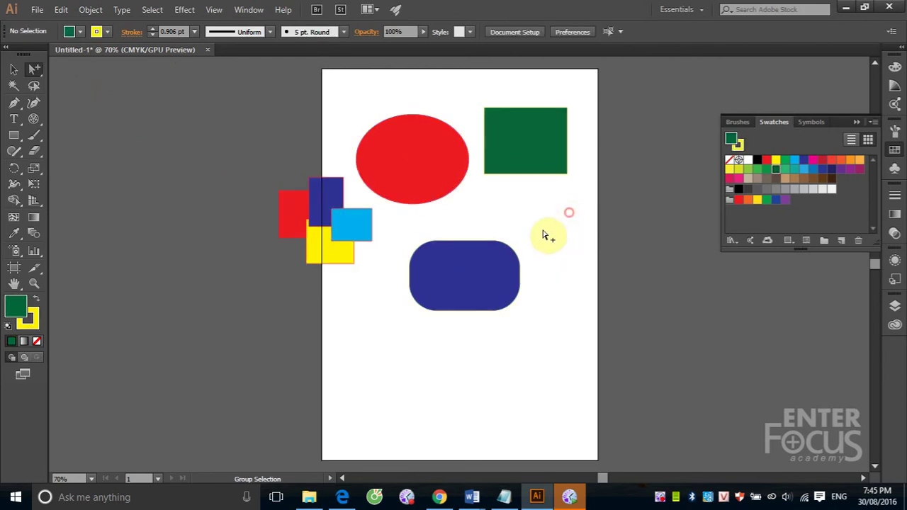
click(528, 157)
click(445, 162)
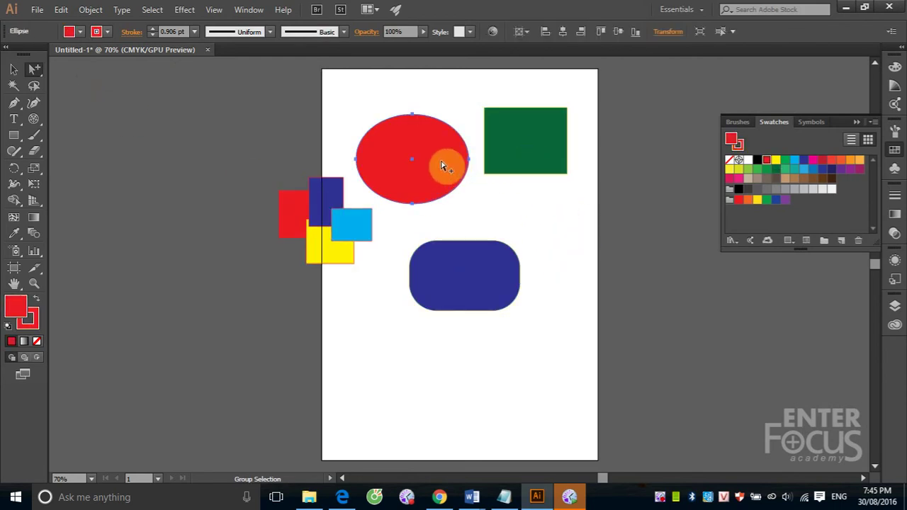
shift+click(520, 159)
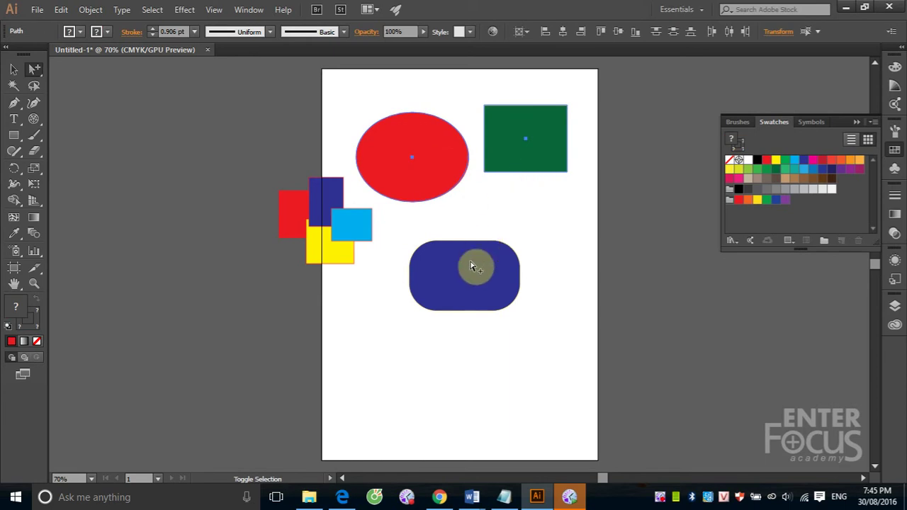
shift+click(354, 232)
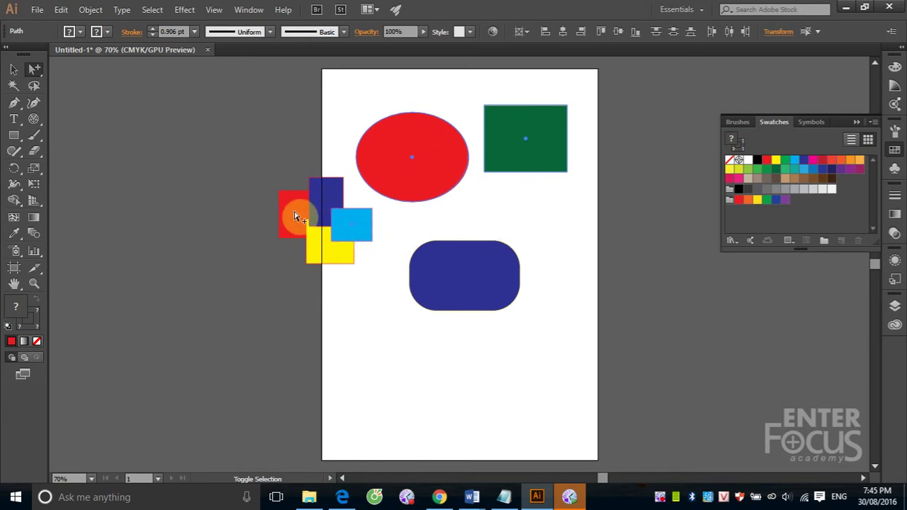
shift+click(331, 258)
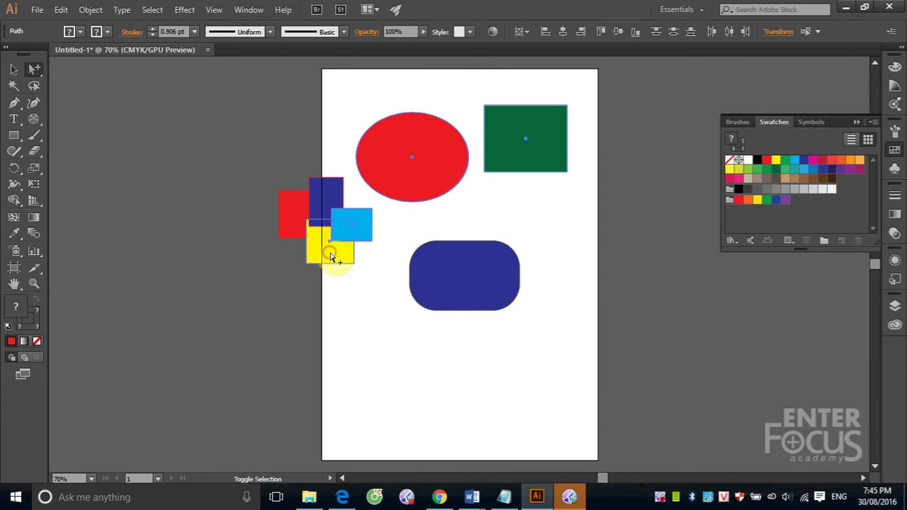
click(849, 159)
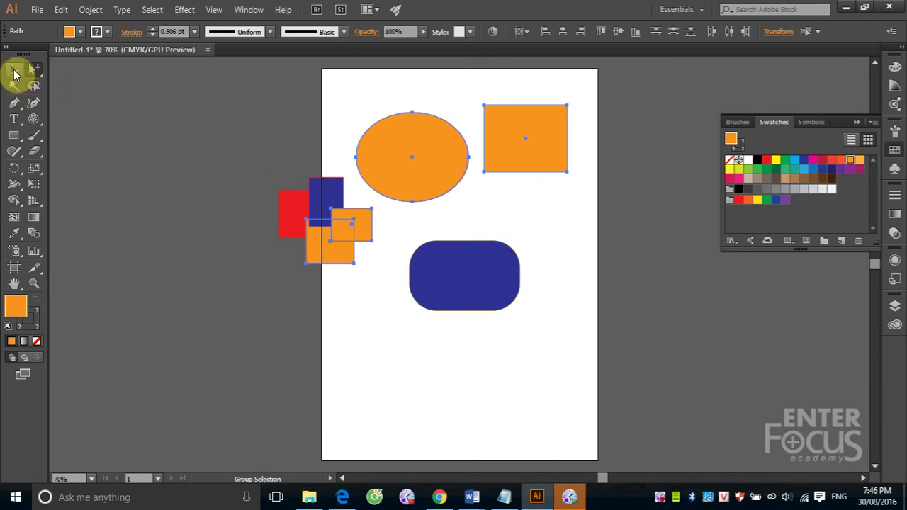
Select all objects with Ctrl+A and group them with Ctrl+G
click(12, 69)
click(130, 124)
key(ctrl+a)
key(ctrl+g)
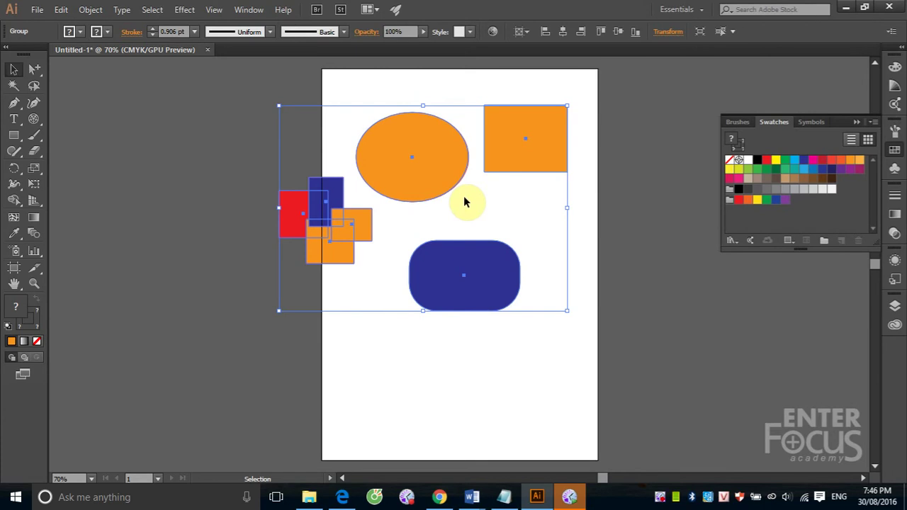
Marquee-select every shape on the artboard and delete them
click(326, 92)
drag(241, 84, 605, 353)
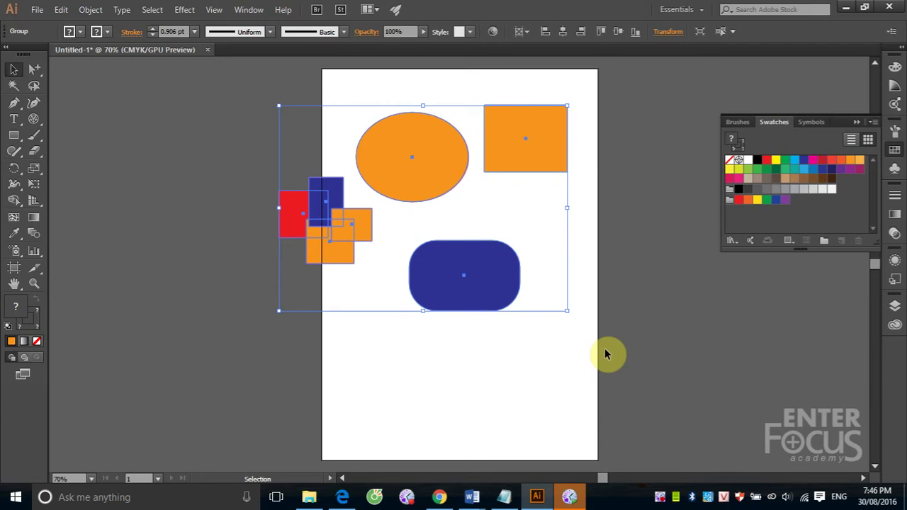
key(Delete)
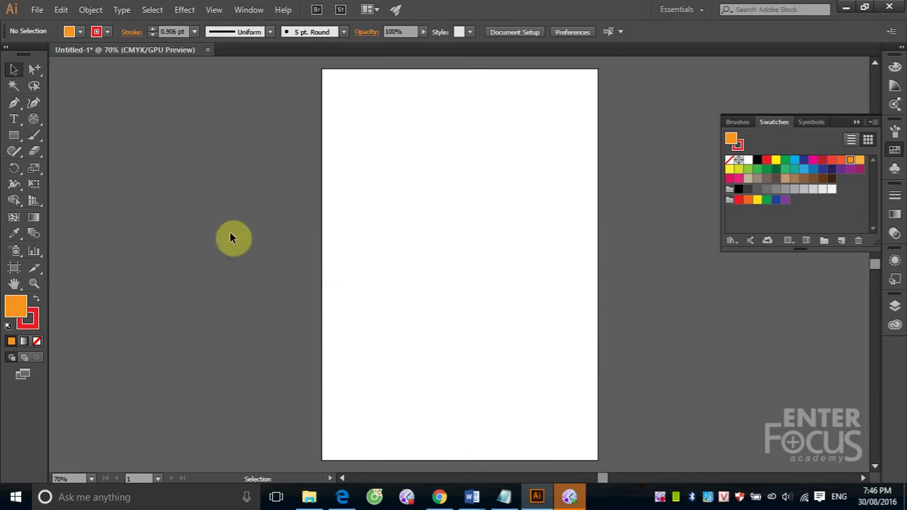
Draw an orange rectangle and position it at the page's upper left
click(14, 135)
drag(385, 153, 484, 242)
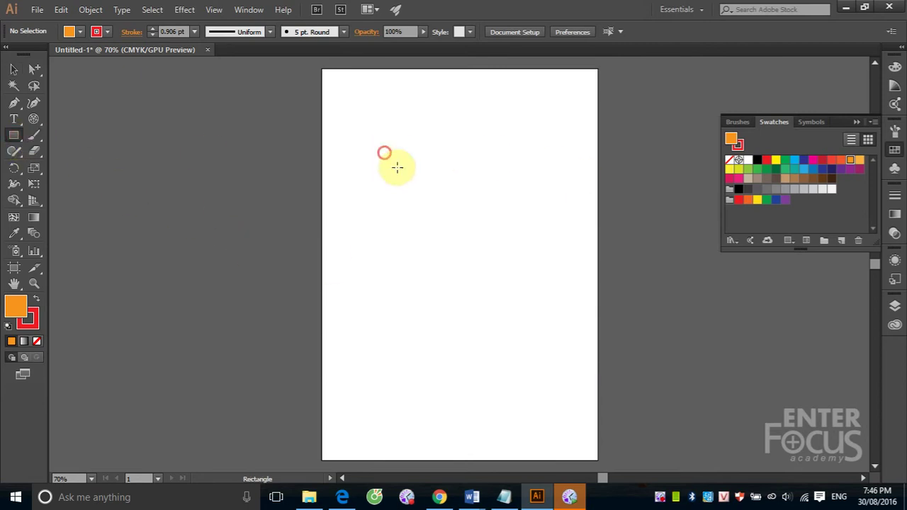
click(15, 69)
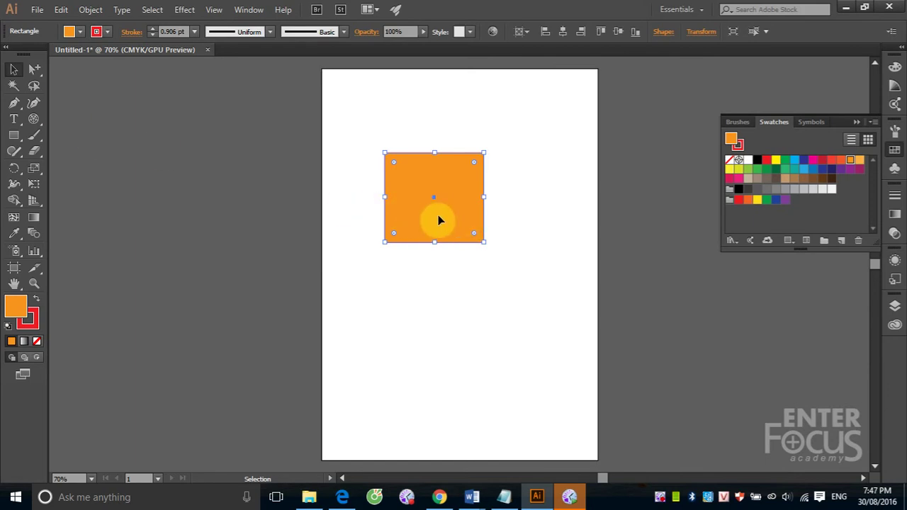
drag(438, 220, 603, 221)
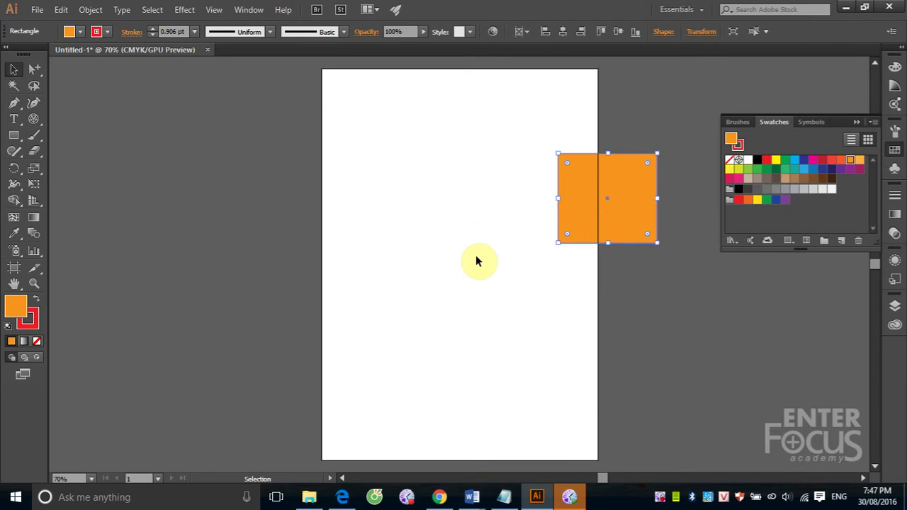
drag(630, 220, 407, 221)
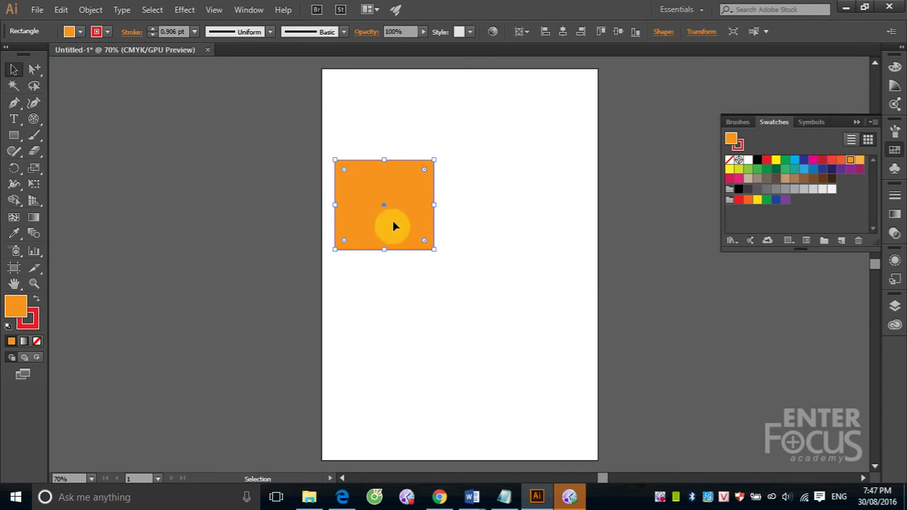
drag(396, 224, 538, 226)
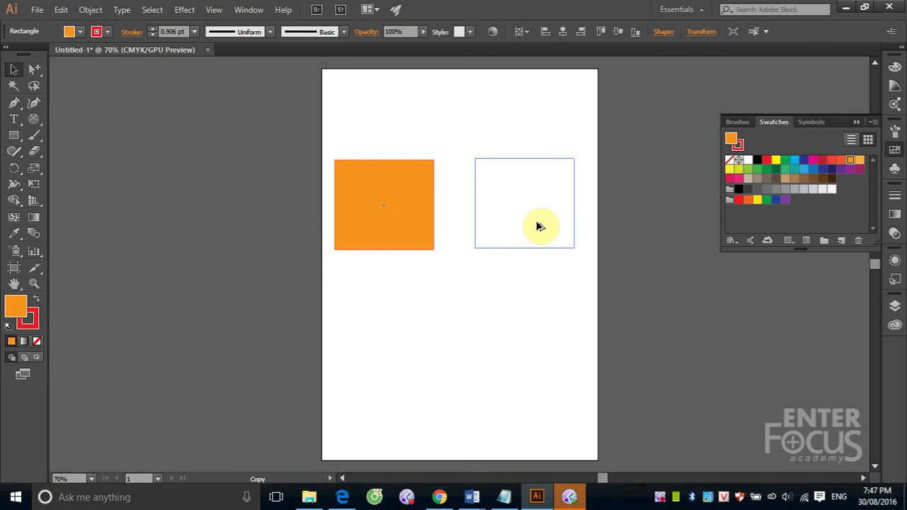
Drop an Alt-dragged duplicate of the orange rectangle to the right of the original
drag(537, 226, 537, 226)
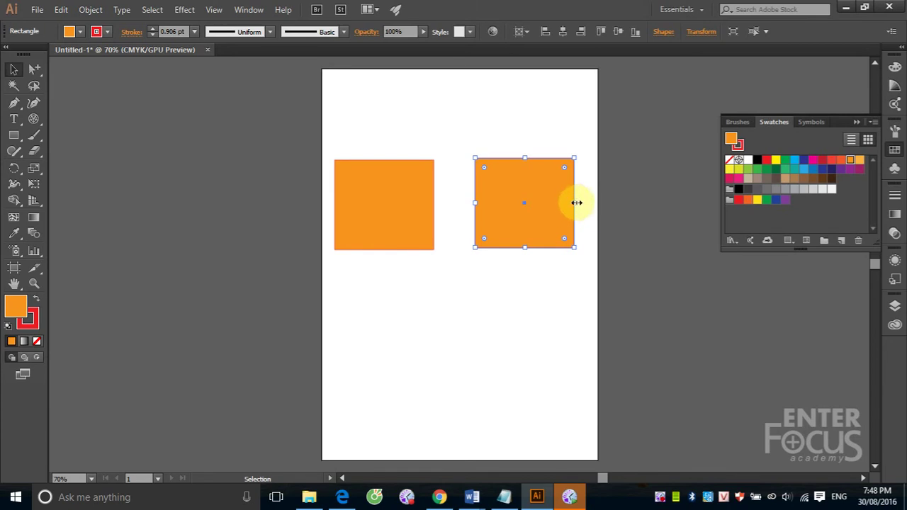
Adjust the duplicate rectangle's width and height using its side, top and corner handles
mouse_move(576, 203)
mouse_down()
mouse_move(525, 209)
mouse_move(652, 203)
mouse_move(557, 211)
mouse_move(614, 205)
mouse_up()
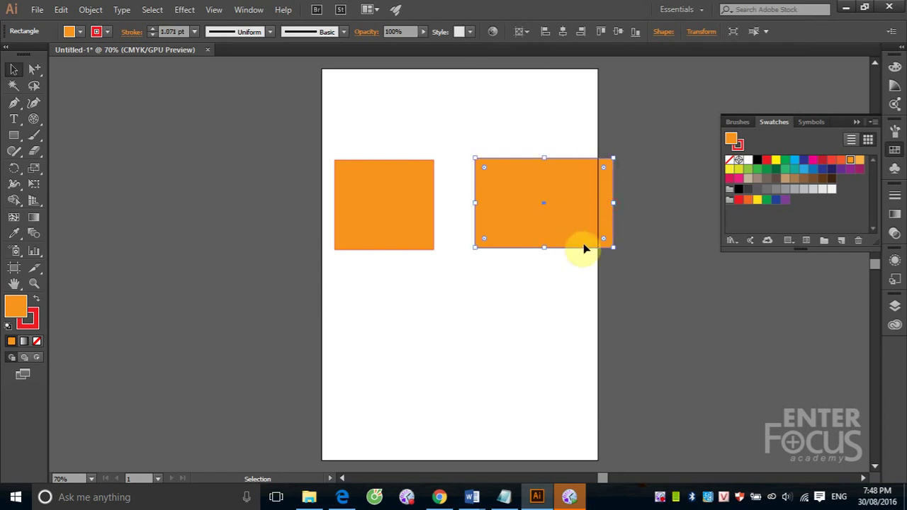
mouse_move(544, 248)
mouse_down()
mouse_move(546, 331)
mouse_move(545, 222)
mouse_move(542, 267)
mouse_up()
mouse_move(546, 158)
mouse_down()
mouse_move(543, 187)
mouse_move(537, 146)
mouse_move(536, 177)
mouse_move(536, 148)
mouse_move(537, 160)
mouse_up()
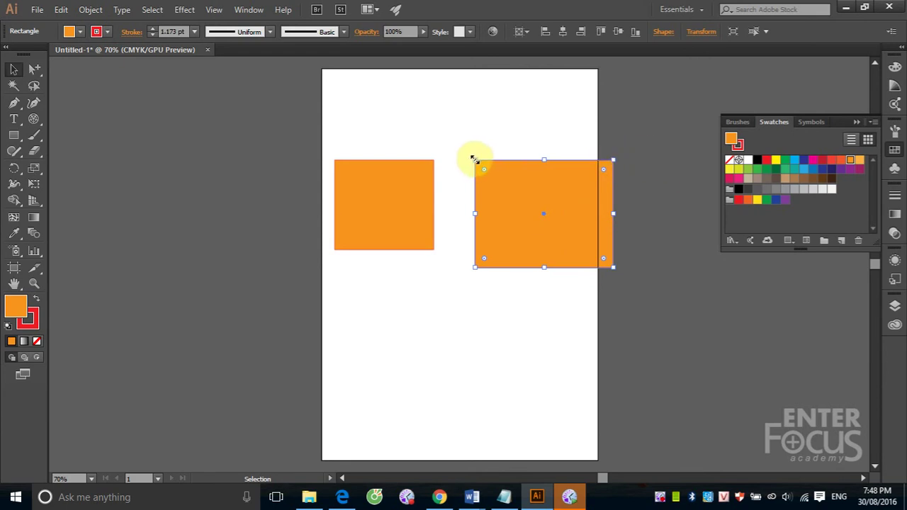
mouse_move(475, 160)
mouse_down()
mouse_move(360, 141)
mouse_move(414, 185)
mouse_move(459, 194)
mouse_move(465, 173)
mouse_up()
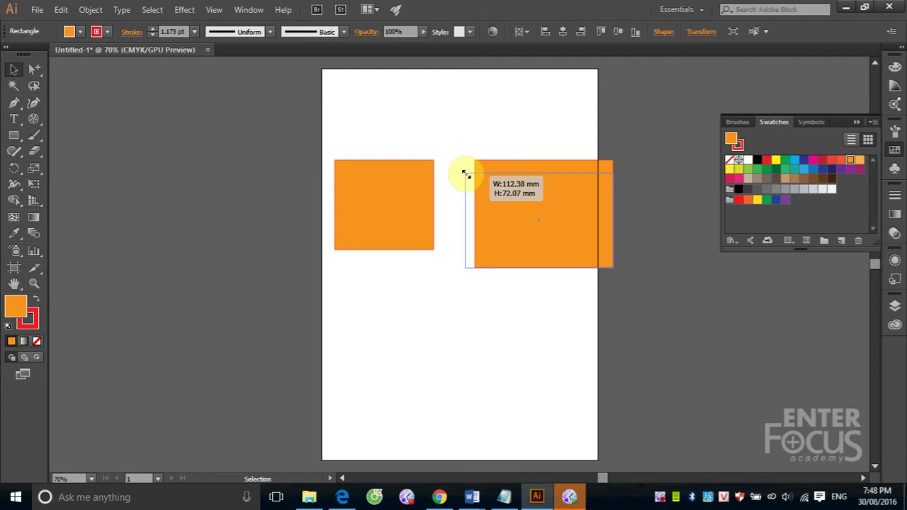
mouse_move(465, 174)
mouse_down()
mouse_move(478, 201)
mouse_move(491, 186)
mouse_move(492, 146)
mouse_move(470, 134)
mouse_move(442, 156)
mouse_move(472, 170)
mouse_up()
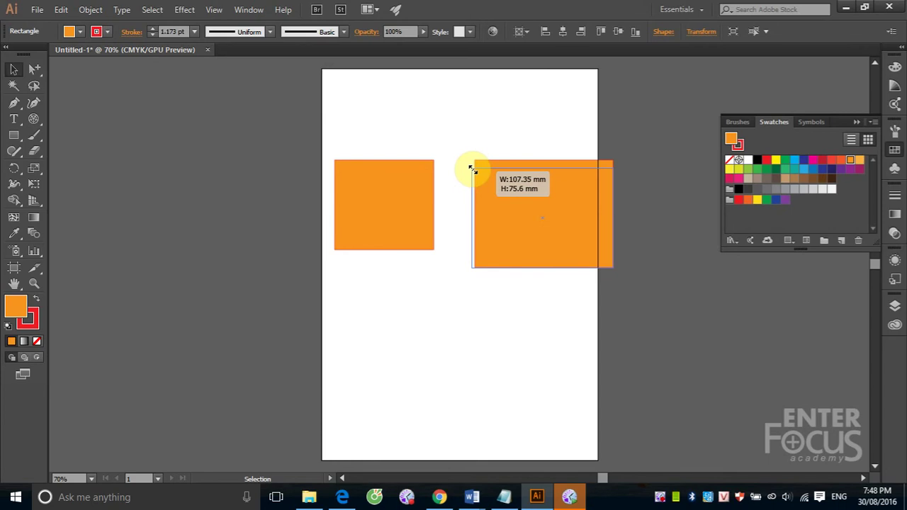
mouse_move(472, 169)
mouse_down()
mouse_move(463, 150)
mouse_move(389, 101)
mouse_move(473, 159)
mouse_move(500, 196)
mouse_move(461, 153)
mouse_move(421, 129)
mouse_move(495, 189)
mouse_move(444, 135)
mouse_up()
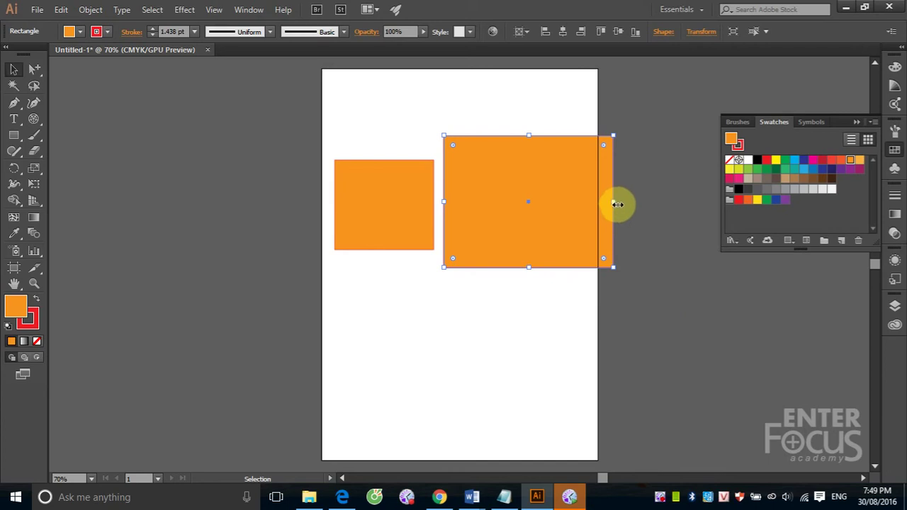
Enlarge the copy evenly from its centre until it is bigger and nearly square
mouse_move(616, 201)
mouse_down()
mouse_move(602, 202)
mouse_move(641, 200)
mouse_up()
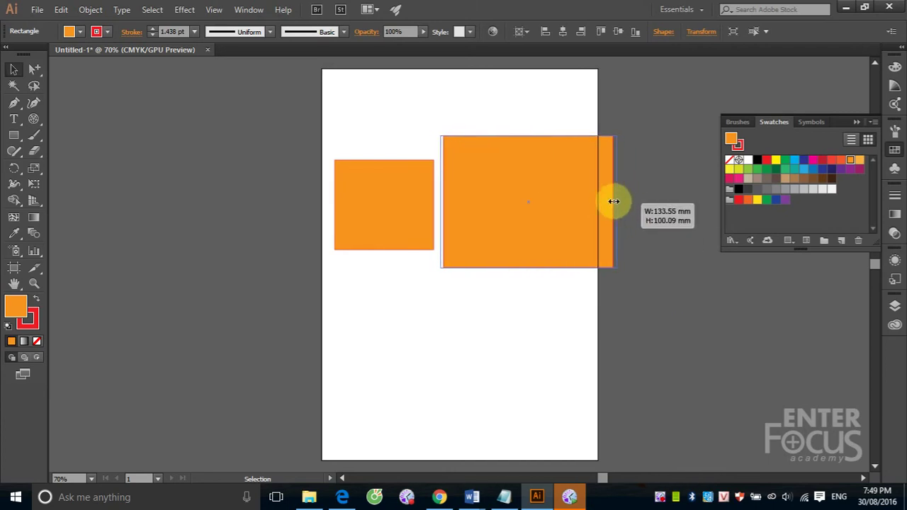
mouse_move(642, 201)
mouse_down()
mouse_move(587, 207)
mouse_move(662, 204)
mouse_up()
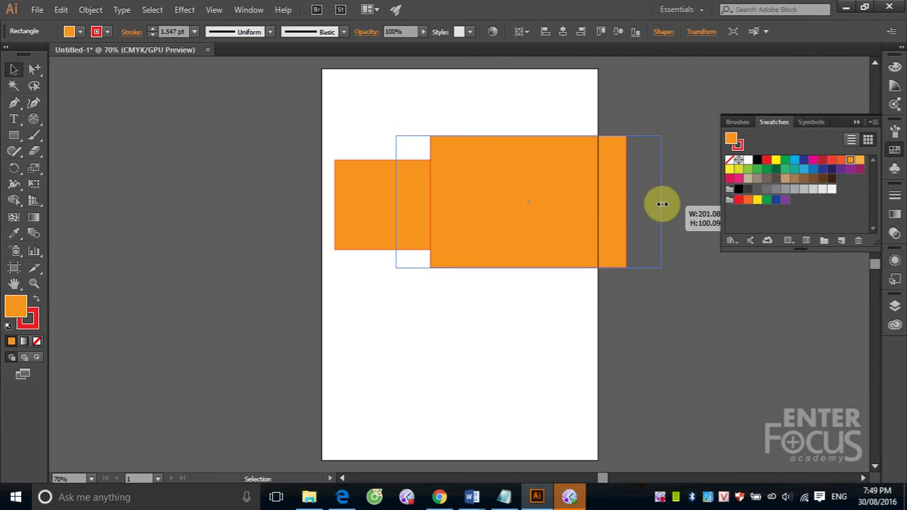
mouse_move(662, 204)
mouse_down()
mouse_move(572, 202)
mouse_move(643, 205)
mouse_move(593, 204)
mouse_move(603, 257)
mouse_up()
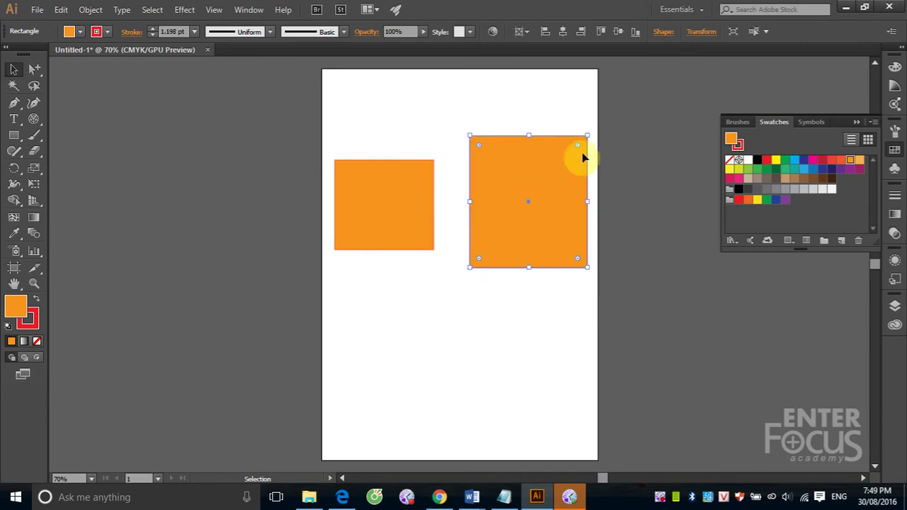
mouse_move(584, 137)
mouse_down()
mouse_move(607, 132)
mouse_move(567, 160)
mouse_move(630, 115)
mouse_move(576, 158)
mouse_move(617, 122)
mouse_up()
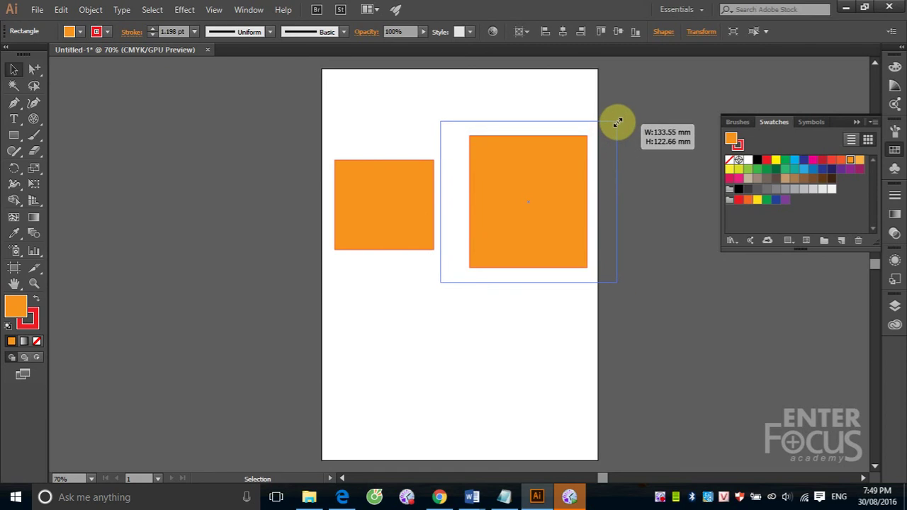
mouse_move(618, 122)
mouse_down()
mouse_move(563, 156)
mouse_move(605, 127)
mouse_move(567, 178)
mouse_move(643, 121)
mouse_move(599, 158)
mouse_move(629, 123)
mouse_move(600, 166)
mouse_up()
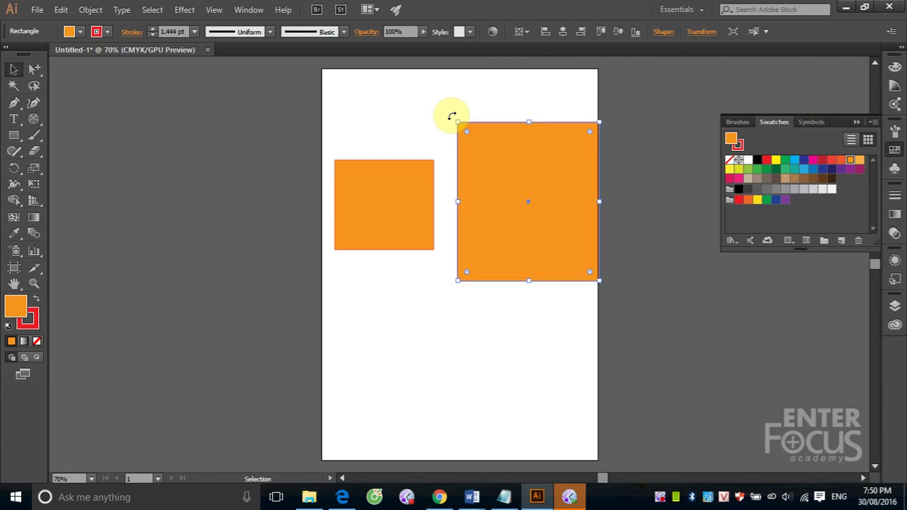
Rotate the enlarged copy to about 346 degrees and select it for deletion
mouse_move(453, 116)
mouse_down()
mouse_move(621, 272)
mouse_move(455, 116)
mouse_up()
mouse_move(451, 118)
mouse_down()
mouse_move(481, 106)
mouse_move(463, 111)
mouse_move(473, 104)
mouse_up()
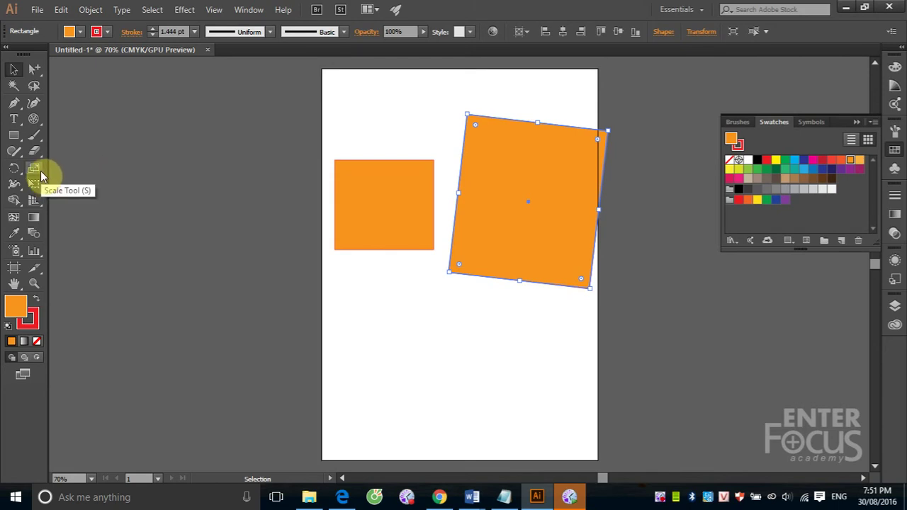
click(429, 103)
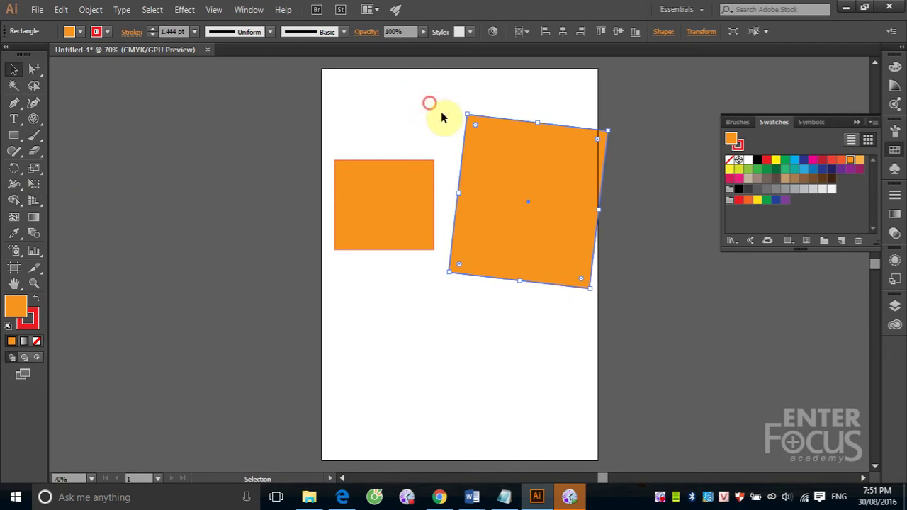
drag(441, 117, 600, 320)
Delete the rotated copy and move the original orange rectangle up and right
key(Delete)
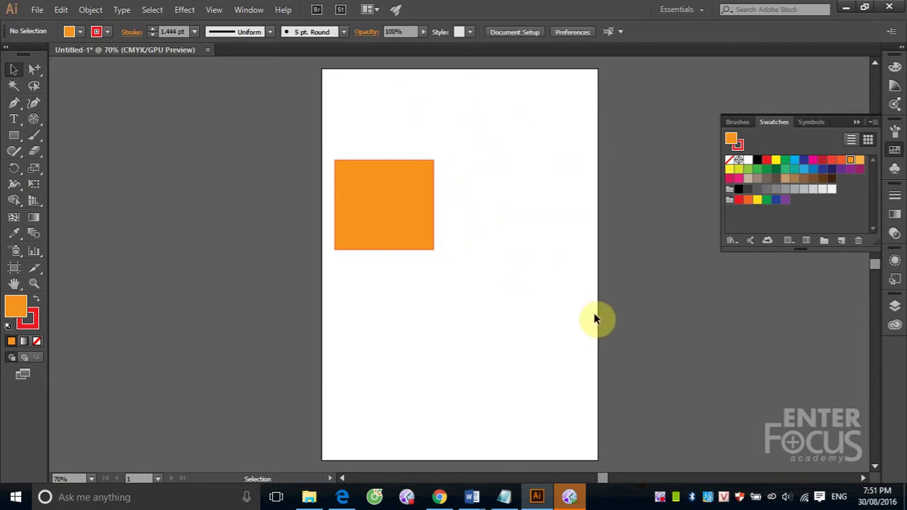
click(371, 215)
drag(406, 226, 456, 216)
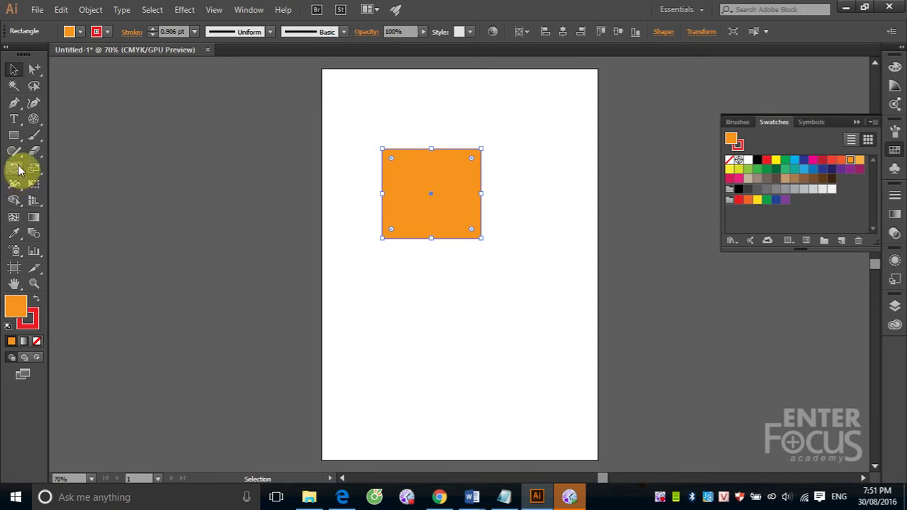
Rotate the orange square about pivots set inside it, then below-right of it
click(13, 172)
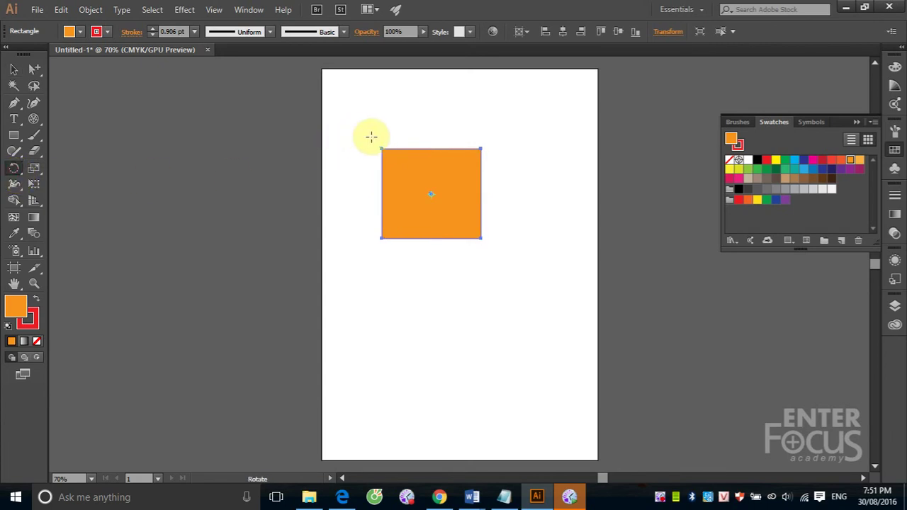
mouse_move(370, 132)
mouse_down()
mouse_move(401, 111)
mouse_move(415, 126)
mouse_move(305, 160)
mouse_move(423, 118)
mouse_move(355, 171)
mouse_move(461, 113)
mouse_move(344, 149)
mouse_up()
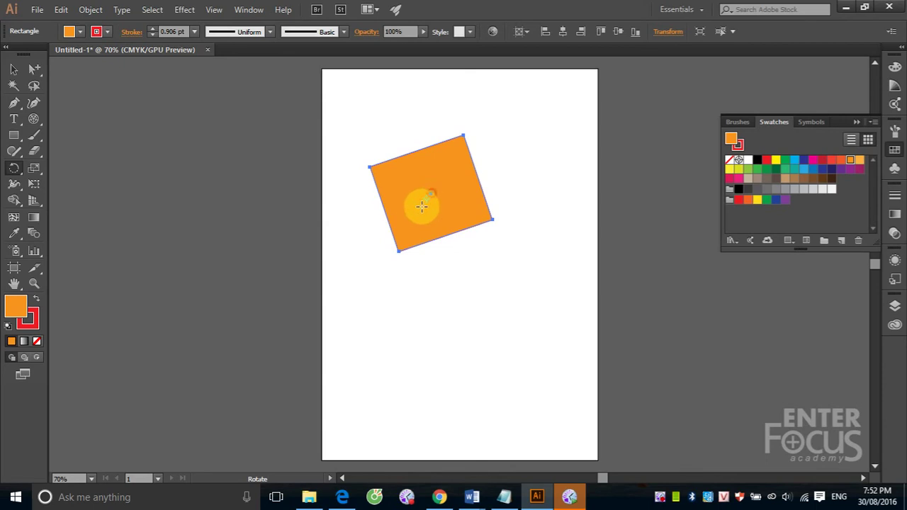
click(413, 226)
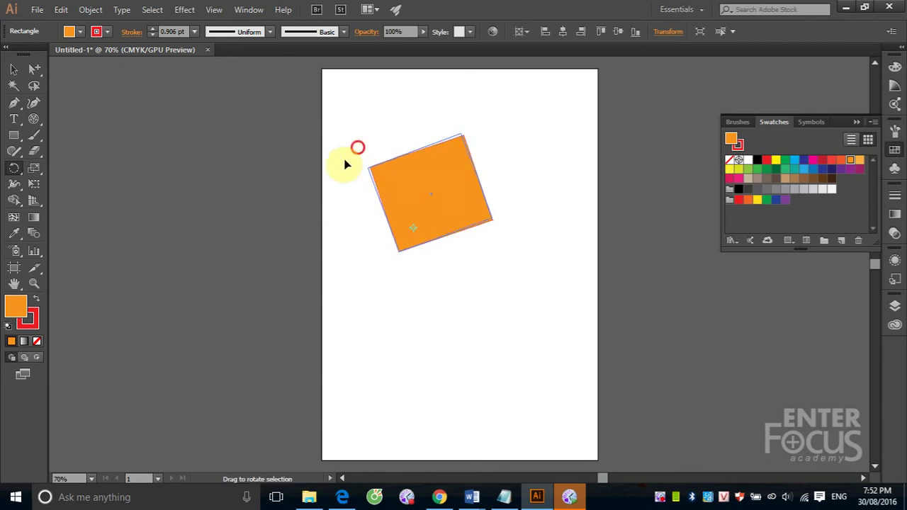
mouse_move(348, 161)
mouse_down()
mouse_move(423, 292)
mouse_move(391, 153)
mouse_up()
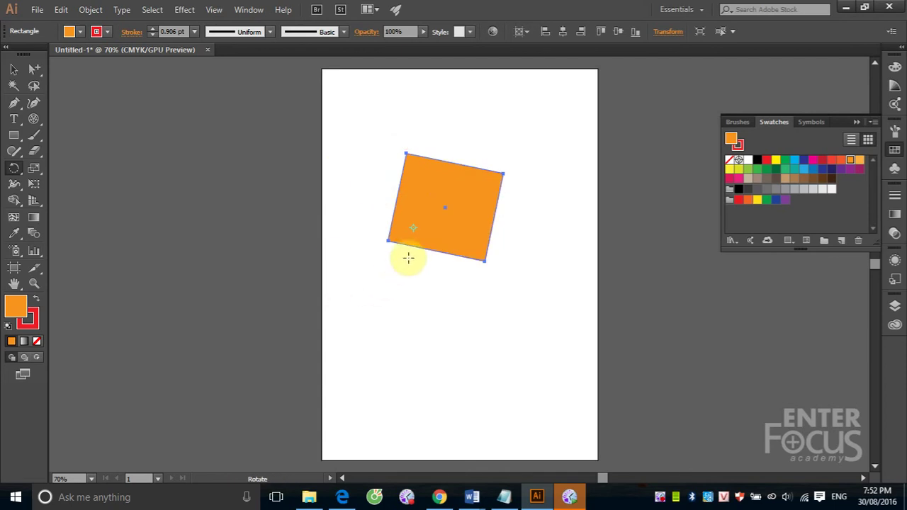
drag(411, 222, 399, 255)
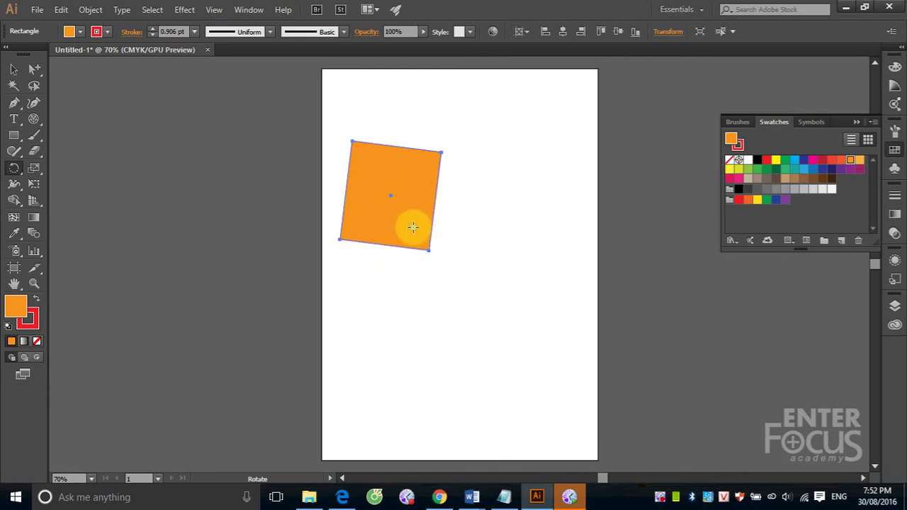
click(447, 255)
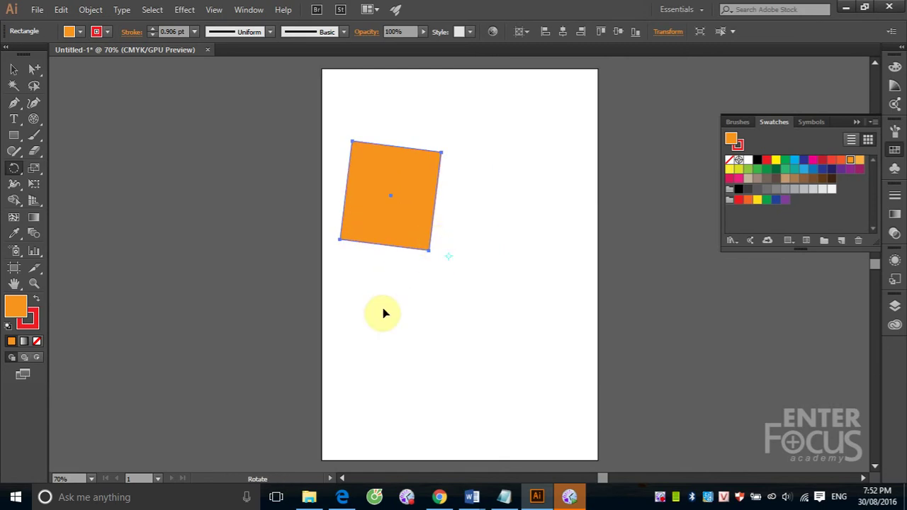
mouse_move(377, 181)
mouse_down()
mouse_move(346, 310)
mouse_move(438, 202)
mouse_up()
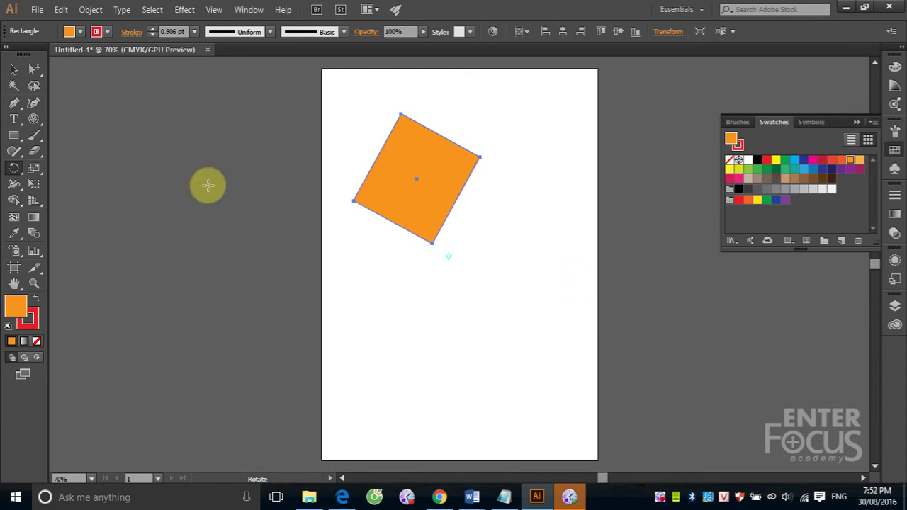
click(14, 69)
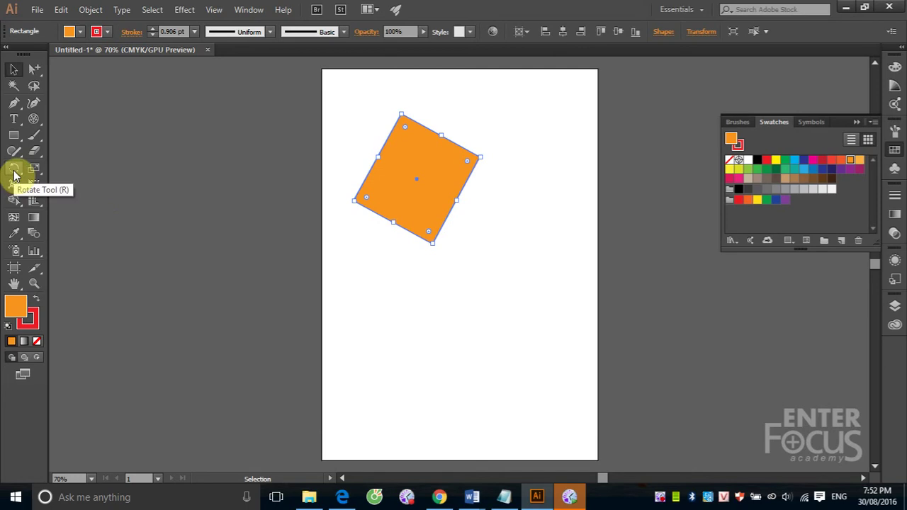
Preview a 45° rotation of the orange square in the Rotate dialog, then cancel it
double_click(14, 172)
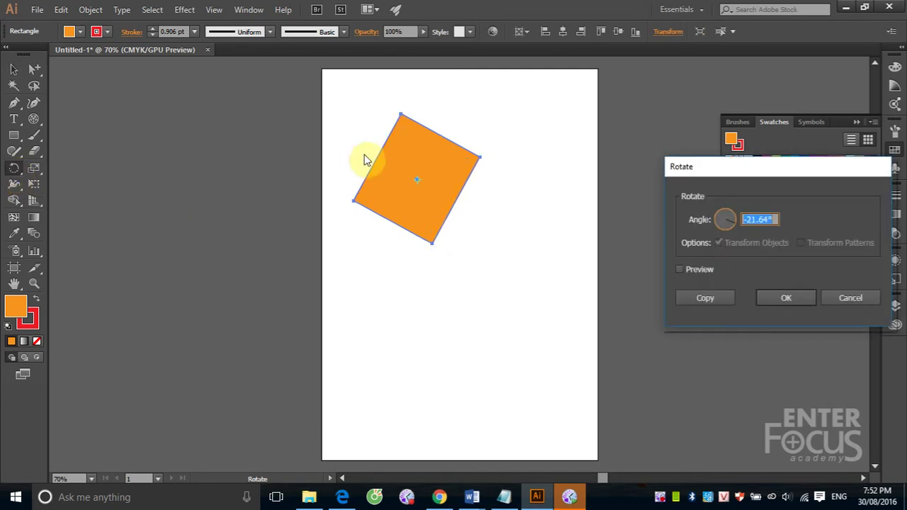
drag(697, 175, 540, 164)
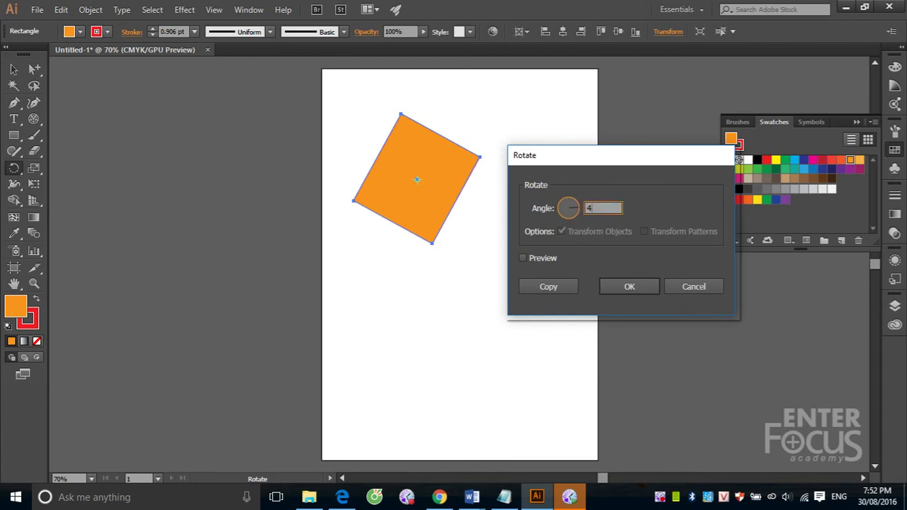
text(45)
click(522, 258)
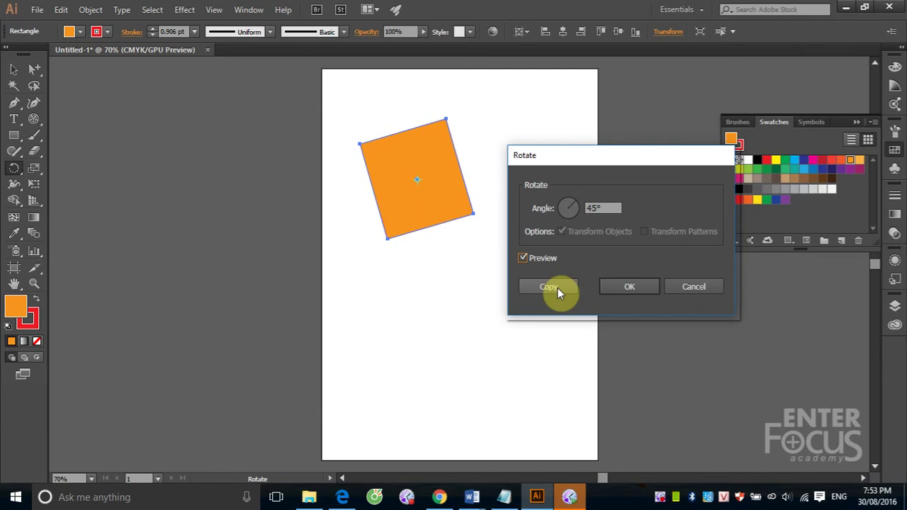
click(713, 286)
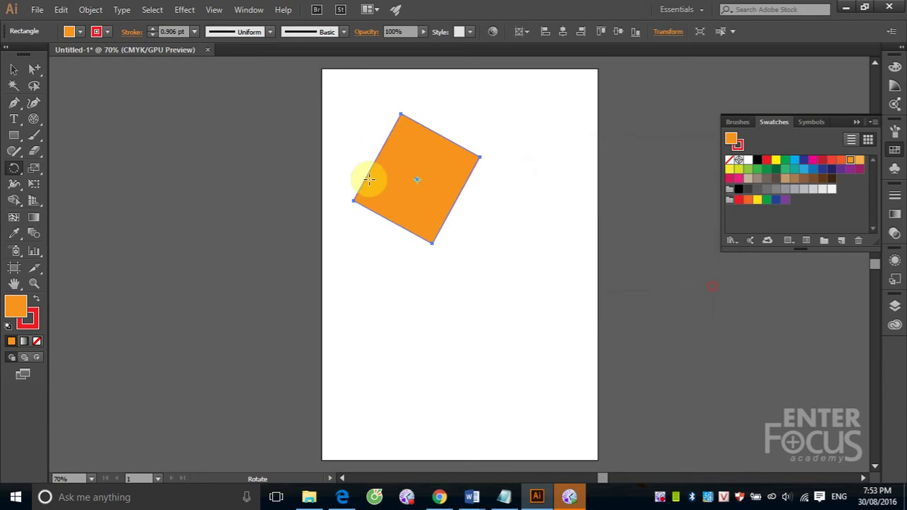
Select the orange square and delete it, leaving the artboard empty
click(14, 69)
click(287, 162)
drag(328, 82, 496, 263)
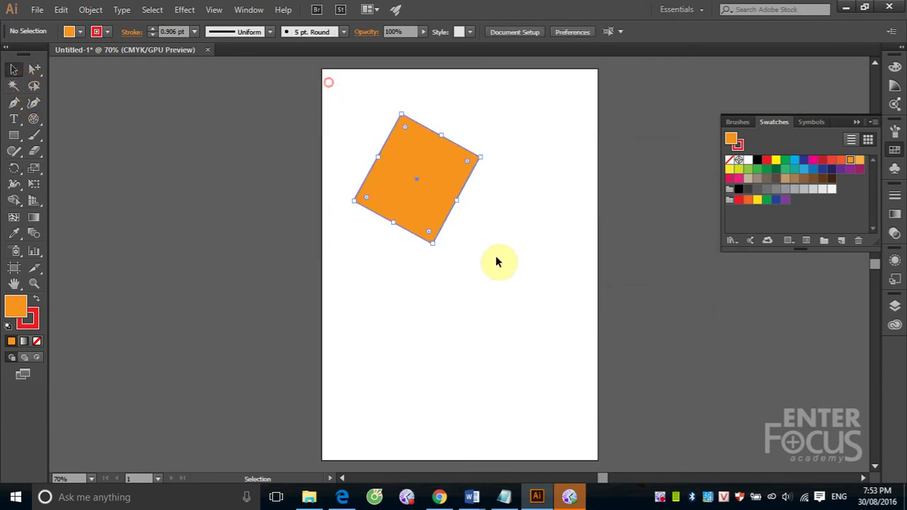
key(Delete)
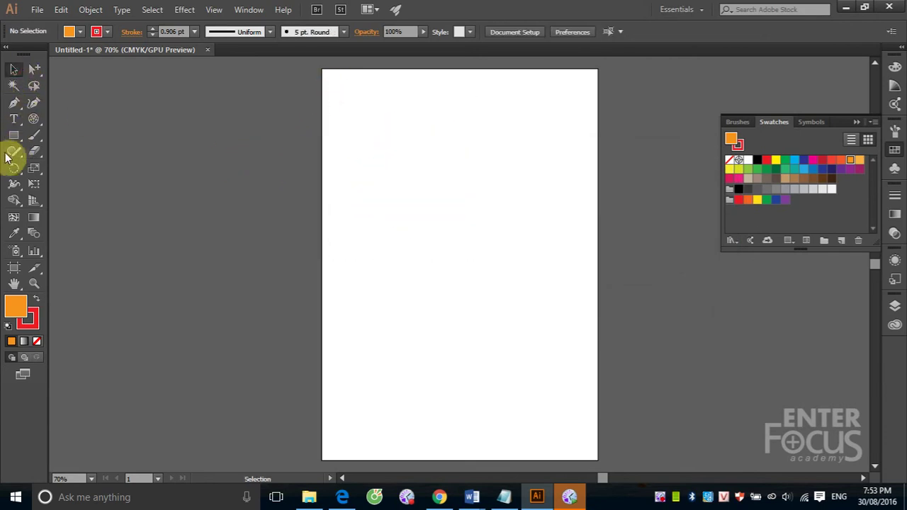
Draw an orange circle near the top of the page and squeeze it into a tall ellipse about 86 mm high
click(14, 136)
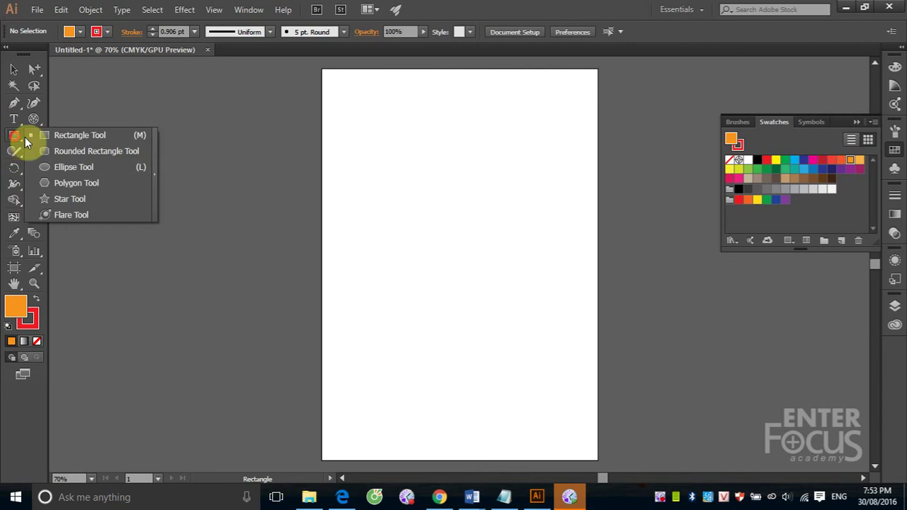
click(63, 169)
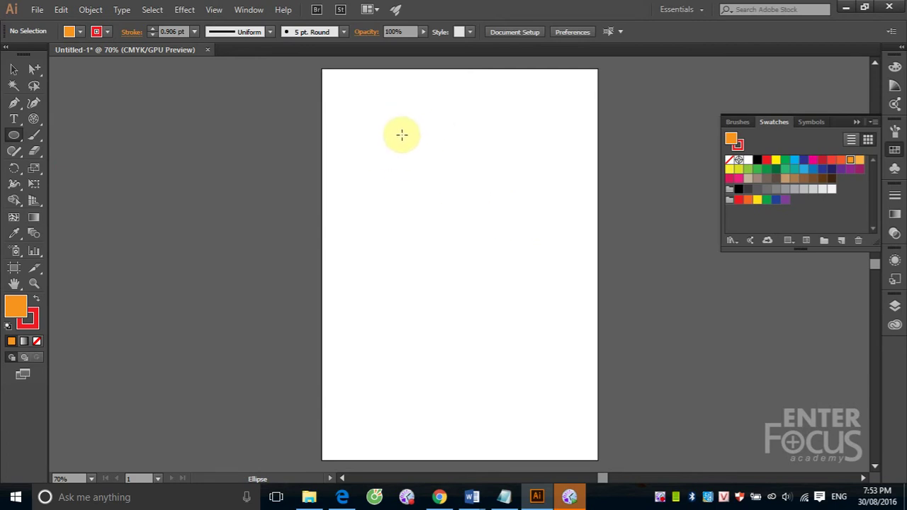
drag(402, 134, 516, 248)
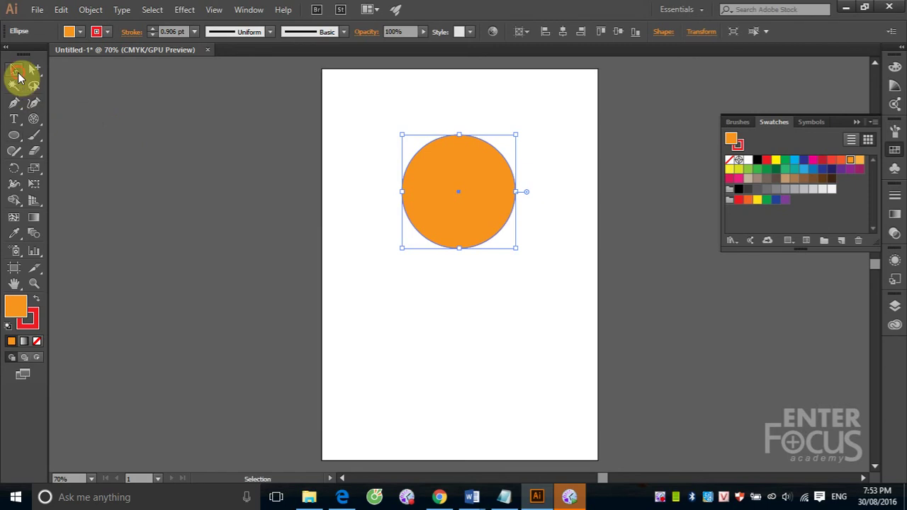
click(17, 74)
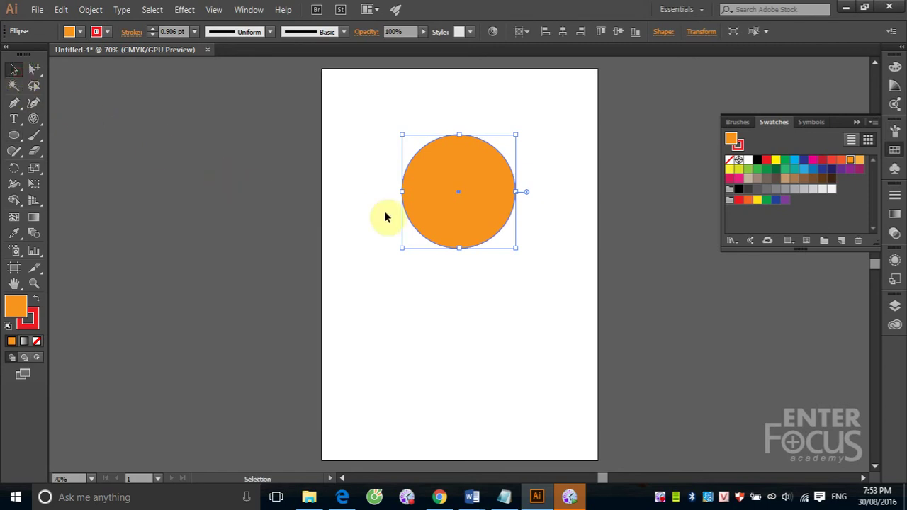
drag(402, 193, 450, 197)
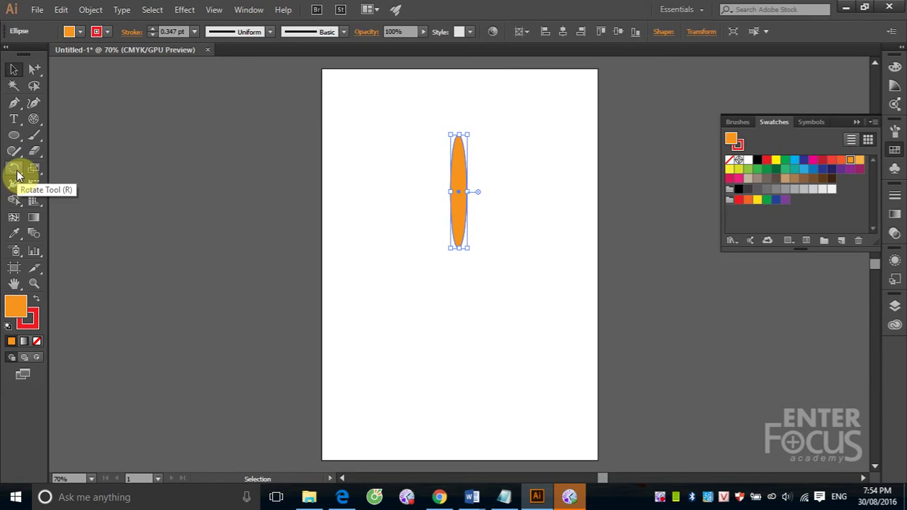
Create a copy of the ellipse rotated 15° about its bottom tip
click(16, 170)
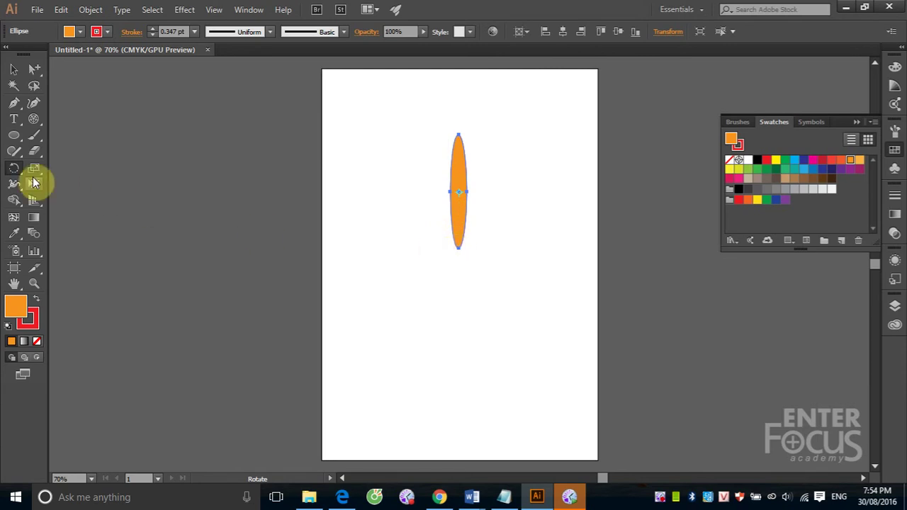
click(11, 171)
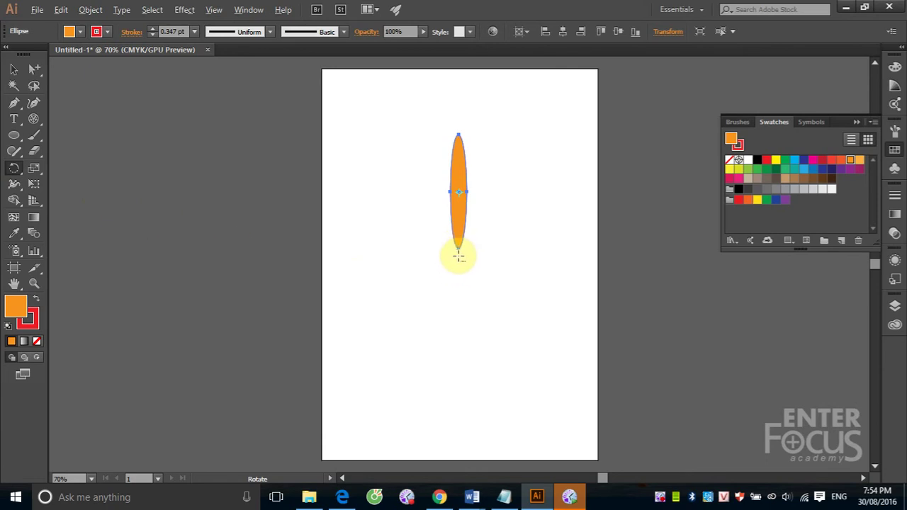
alt+click(458, 256)
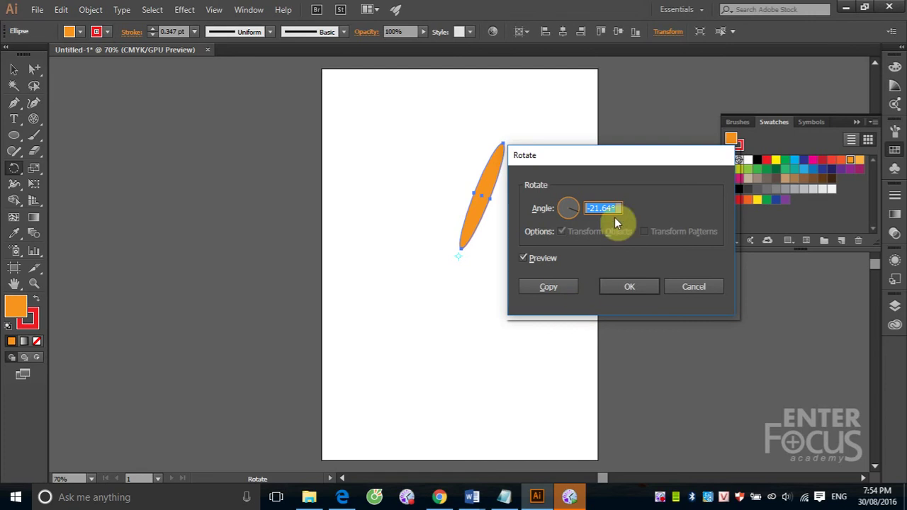
drag(592, 156, 626, 156)
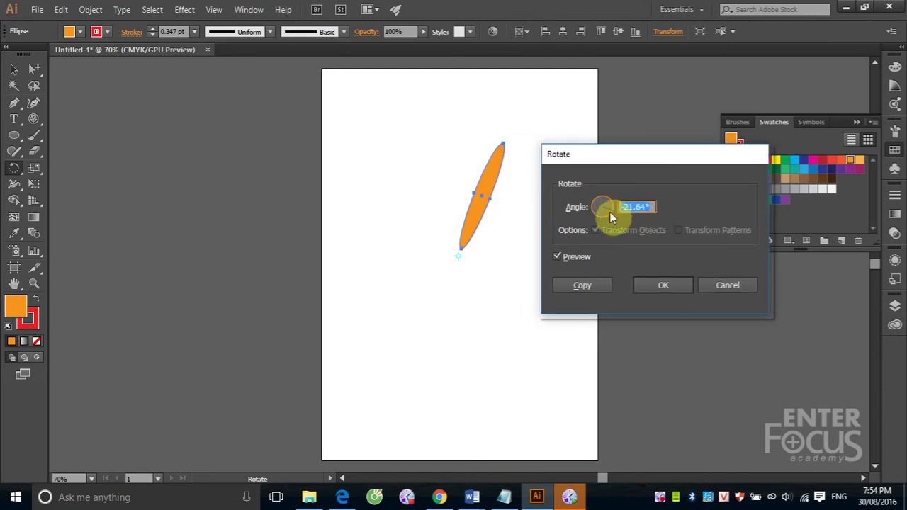
text(15)
click(556, 257)
click(556, 256)
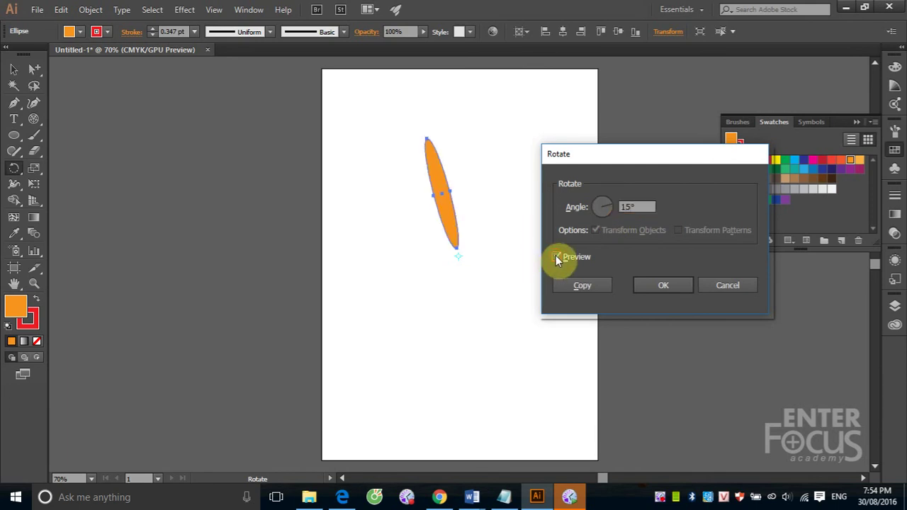
click(582, 286)
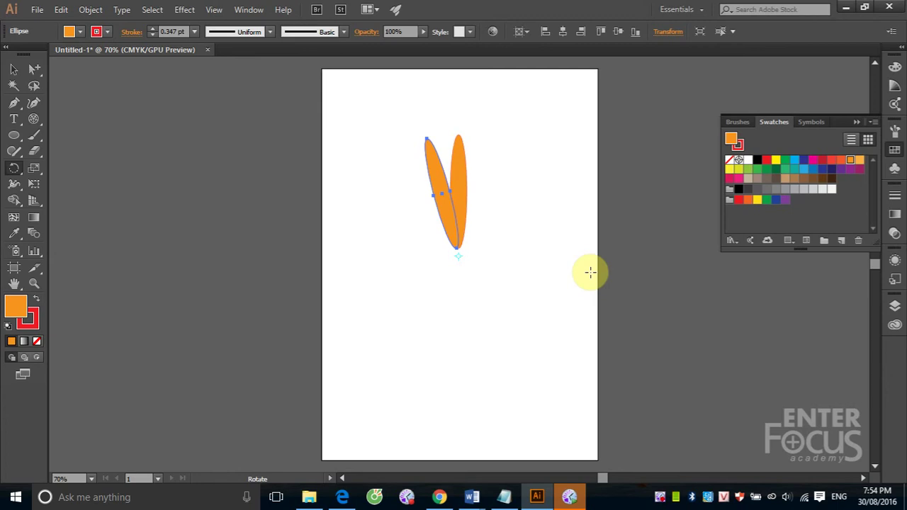
key(ctrl)
key(ctrl+d)
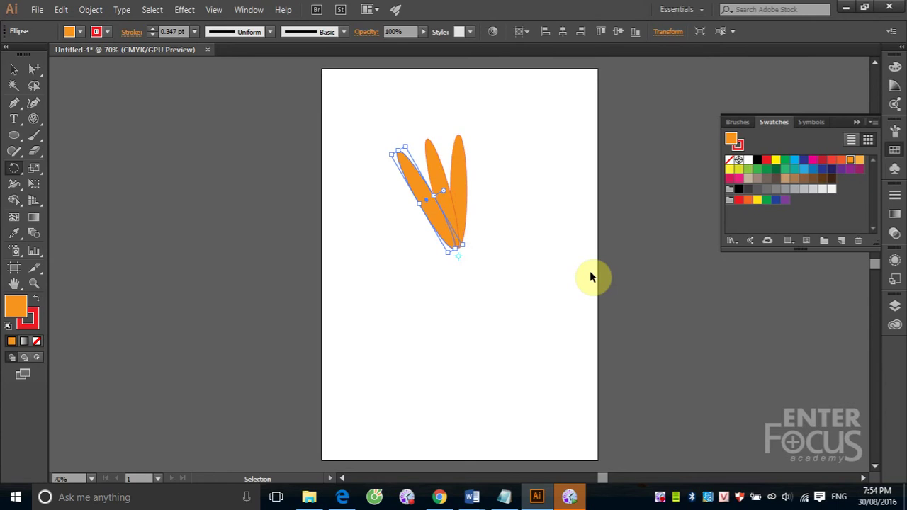
key(ctrl+d)
key(ctrl+d)
key(ctrl+d)
key(ctrl+d)
key(ctrl+d)
key(ctrl+d)
key(ctrl+d)
key(ctrl+d)
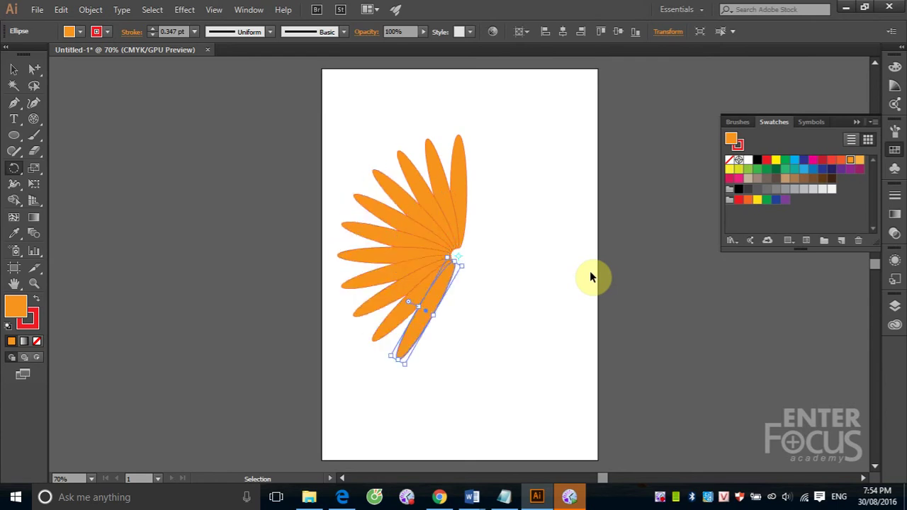
key(ctrl+d)
key(ctrl+d)
key(ctrl+d)
key(ctrl+d)
key(ctrl+d)
key(ctrl+d)
key(ctrl+d)
key(ctrl+d)
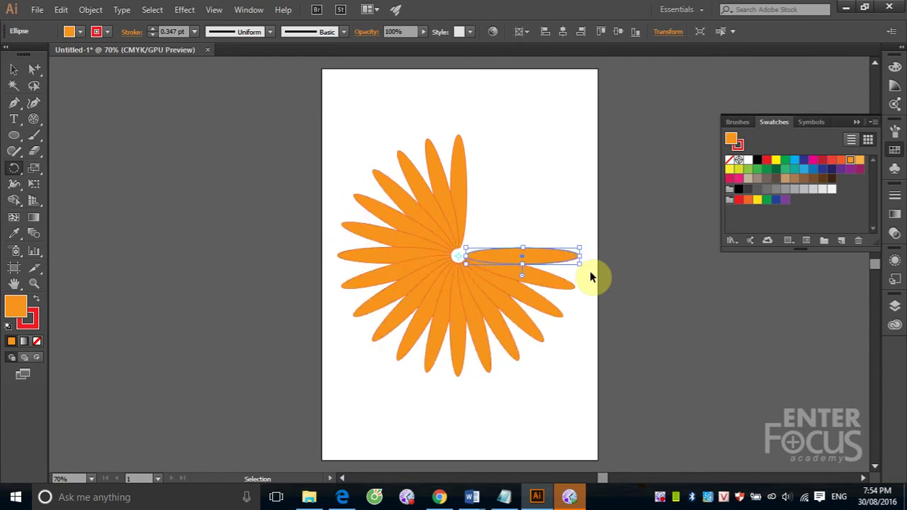
key(ctrl+d)
key(ctrl+d)
key(ctrl+d)
key(ctrl+d)
key(ctrl+d)
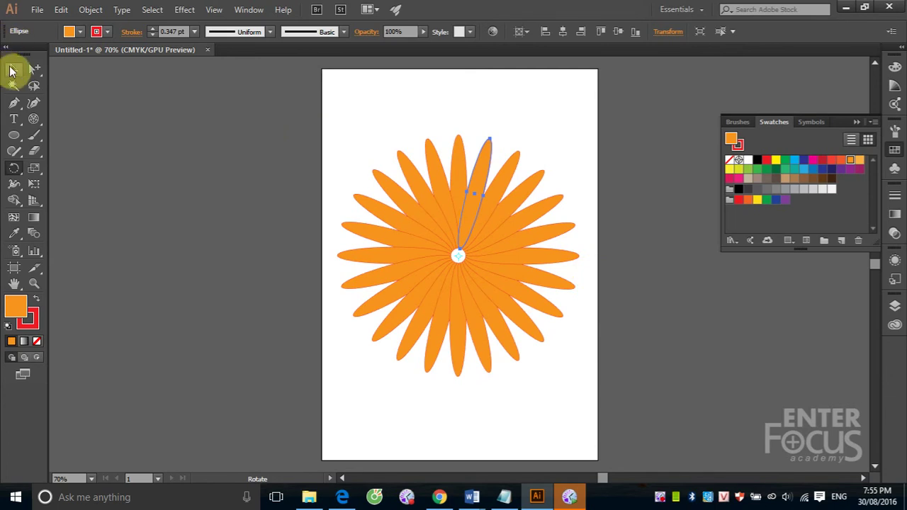
click(13, 69)
drag(340, 117, 534, 316)
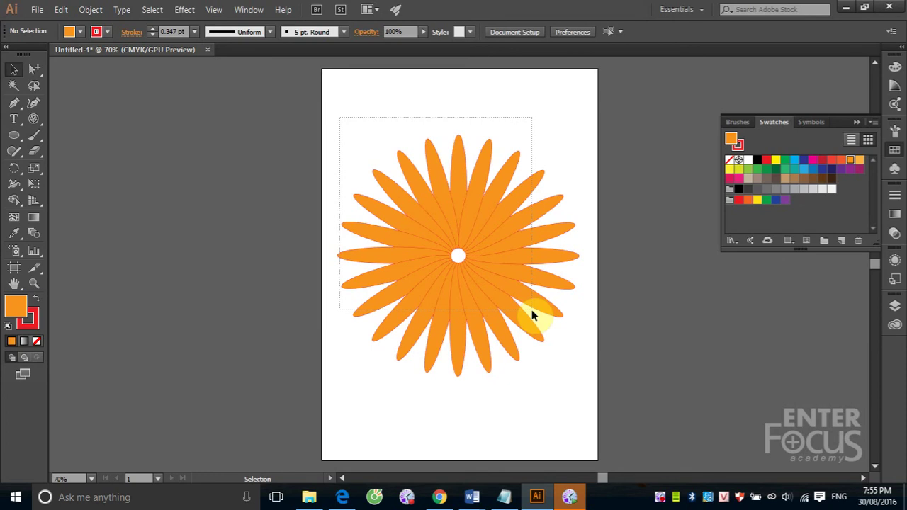
drag(533, 316, 533, 316)
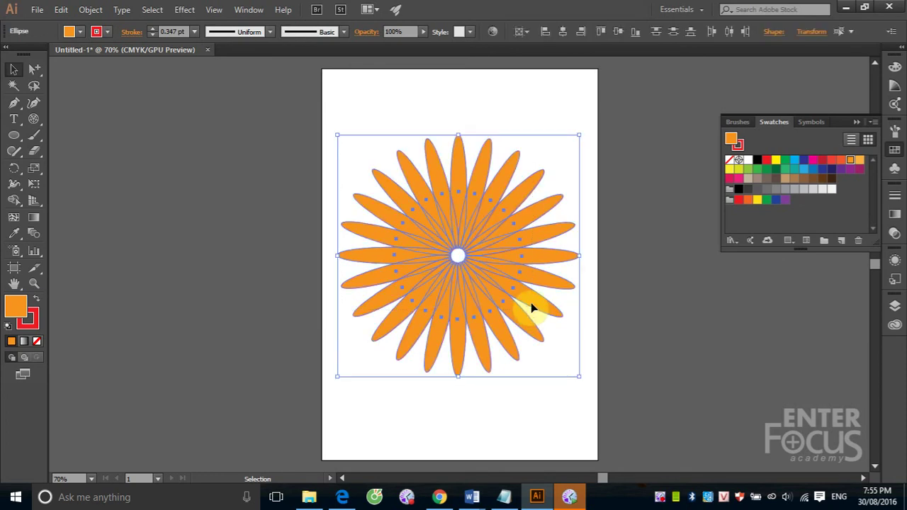
key(ctrl+alt)
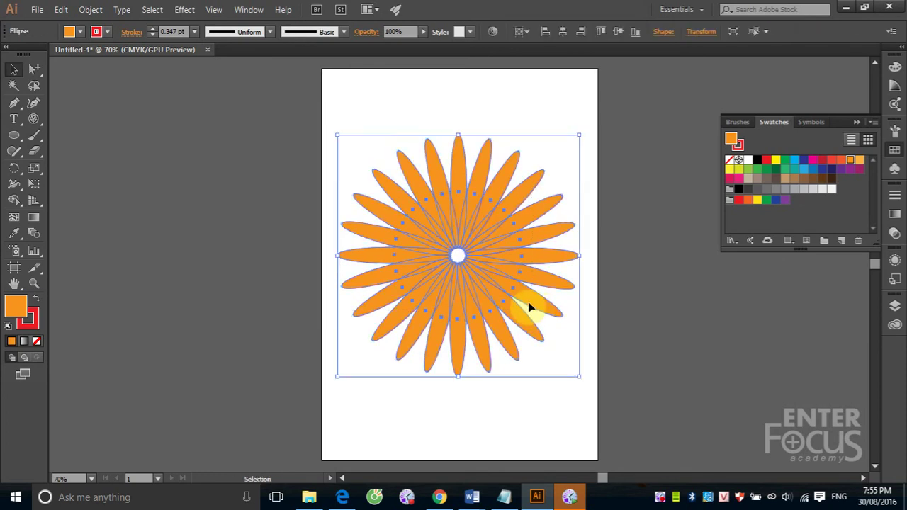
mouse_move(486, 175)
mouse_down()
mouse_move(323, 154)
mouse_move(211, 119)
mouse_up()
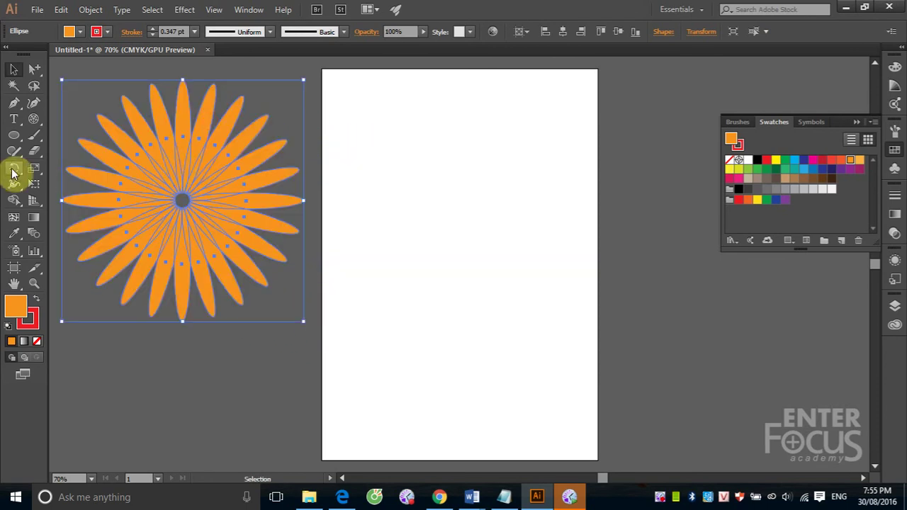
drag(12, 172, 60, 177)
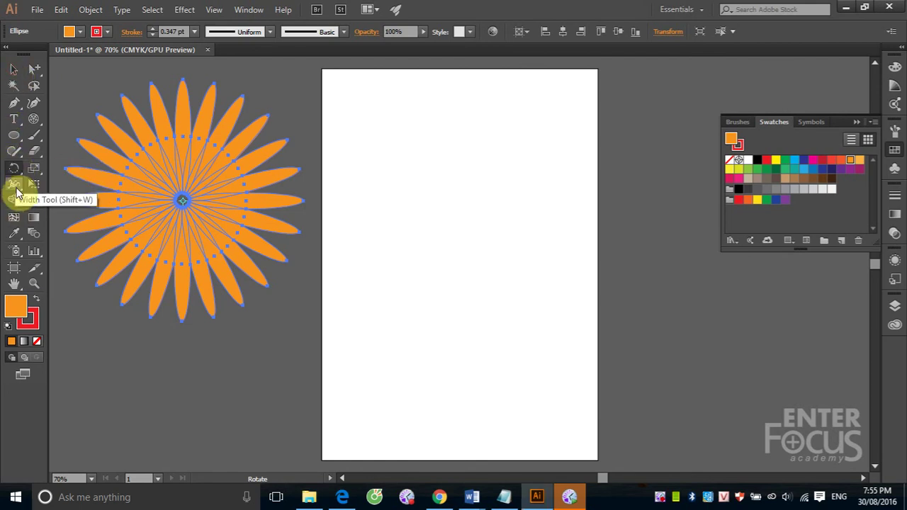
drag(12, 170, 66, 187)
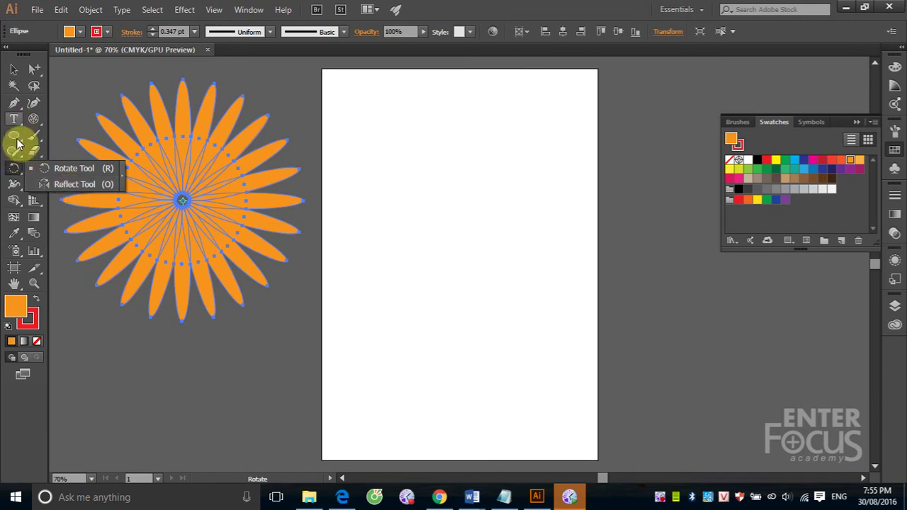
mouse_move(67, 186)
mouse_down()
mouse_move(12, 139)
mouse_move(64, 205)
mouse_up()
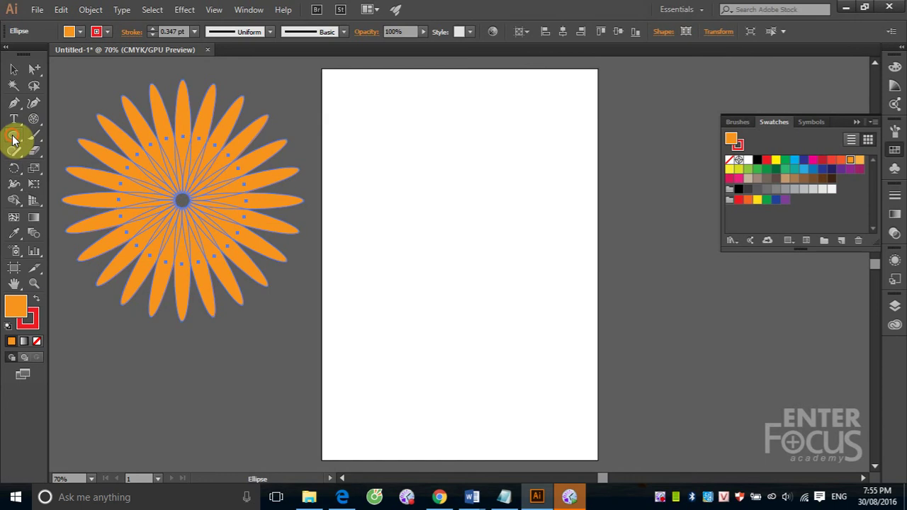
Draw a five-pointed star and fill it with red
click(63, 202)
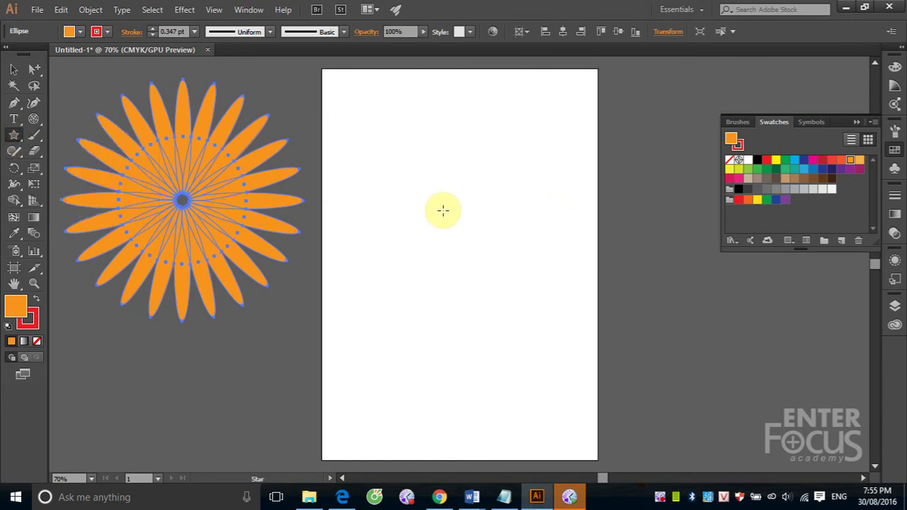
drag(434, 213, 482, 243)
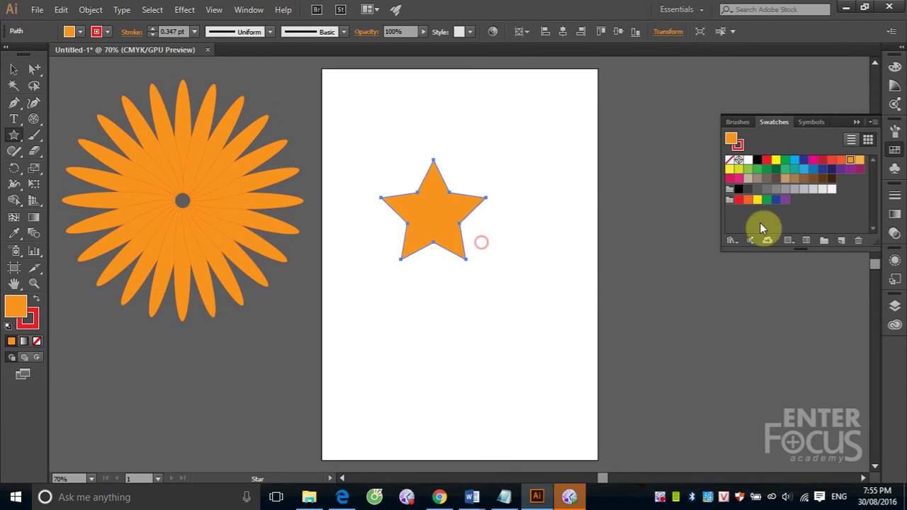
click(766, 160)
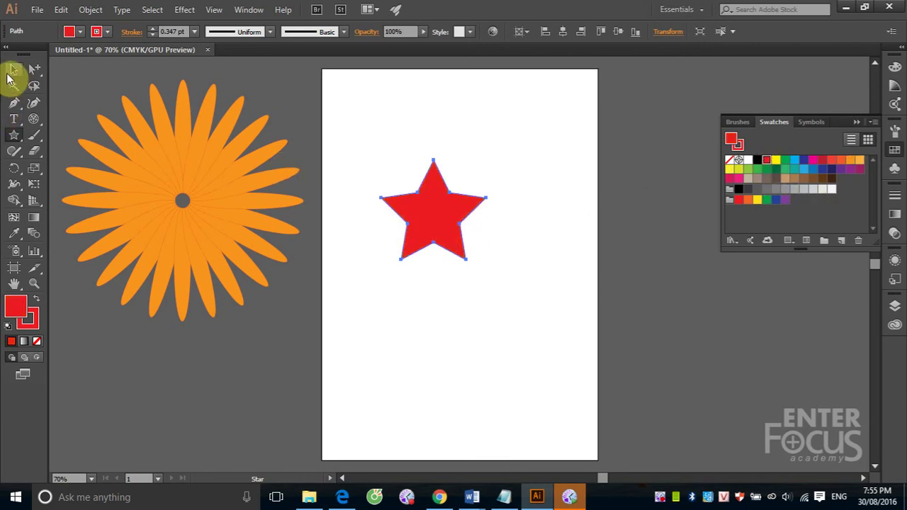
click(14, 69)
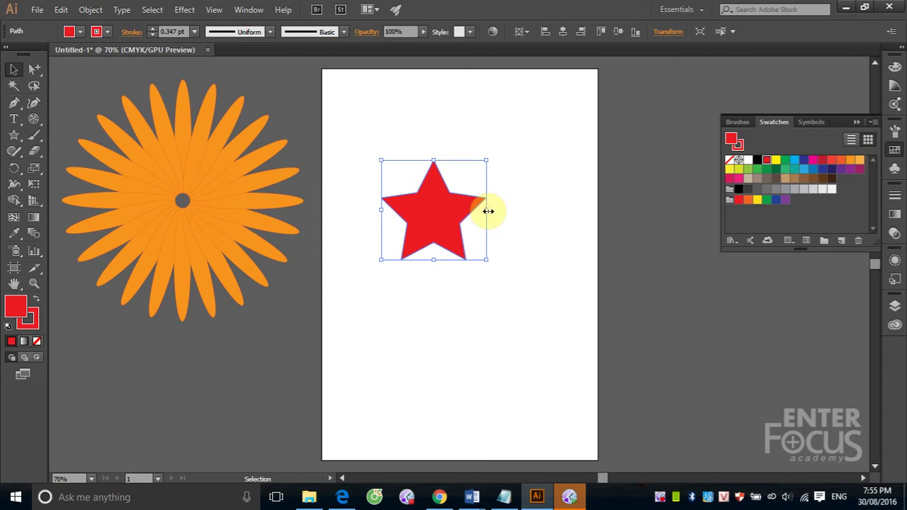
Move the red star to the artboard's upper left, undoing an accidental flip
mouse_move(488, 211)
mouse_down()
mouse_move(343, 225)
mouse_move(279, 215)
mouse_up()
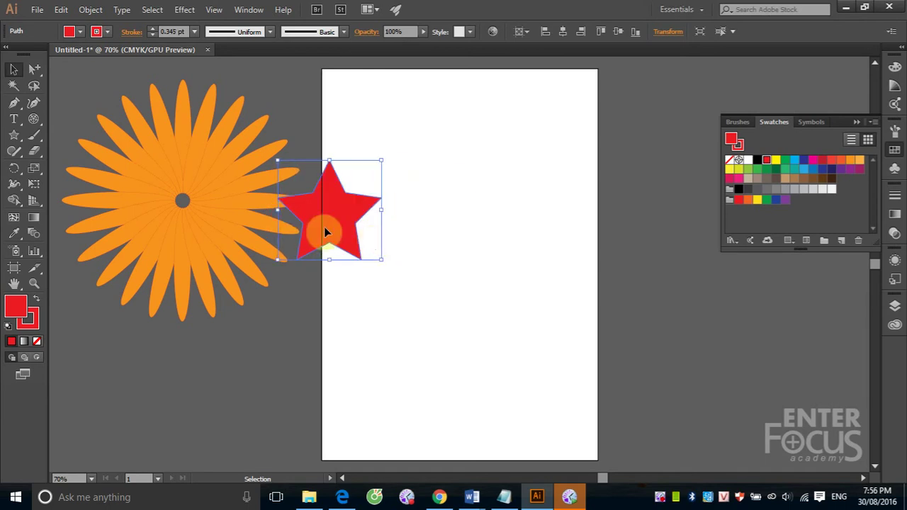
mouse_move(333, 234)
mouse_down()
mouse_move(415, 184)
mouse_move(418, 227)
mouse_up()
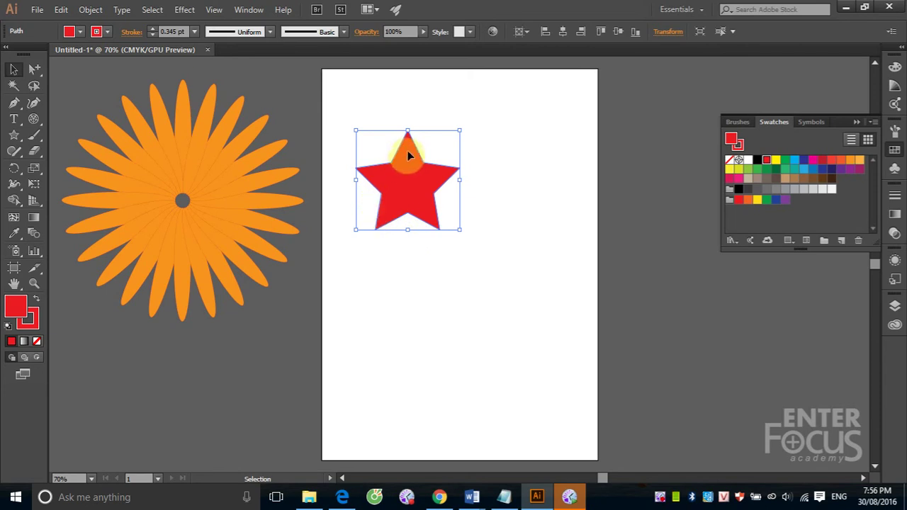
drag(407, 131, 414, 288)
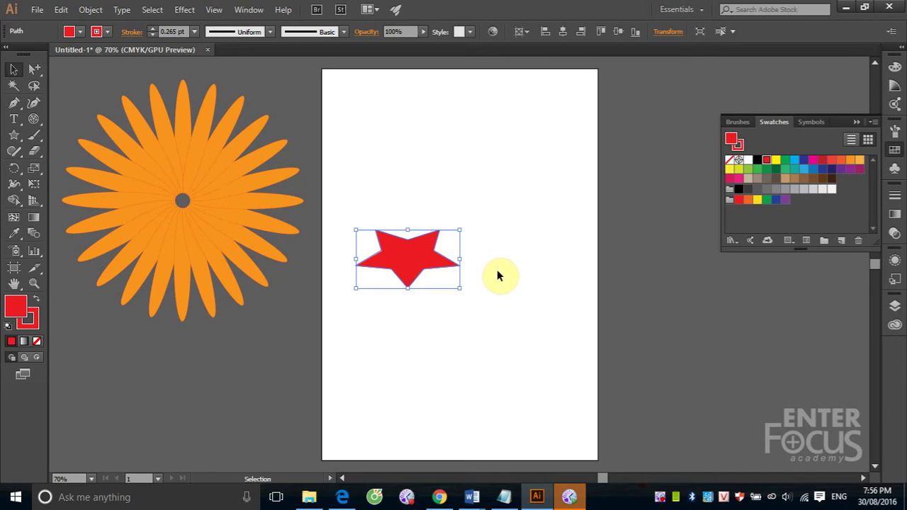
key(ctrl+z)
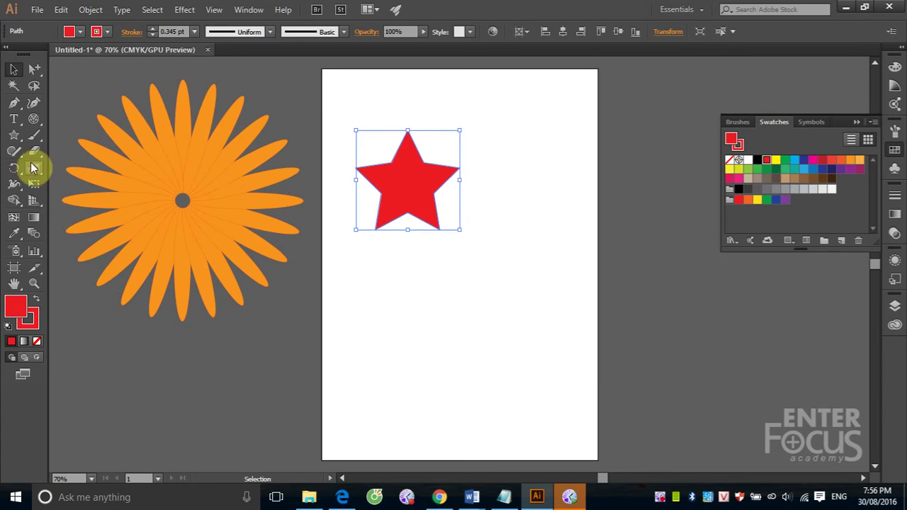
Mirror the red star with the Reflect tool across a slightly tilted axis through its centre
click(15, 169)
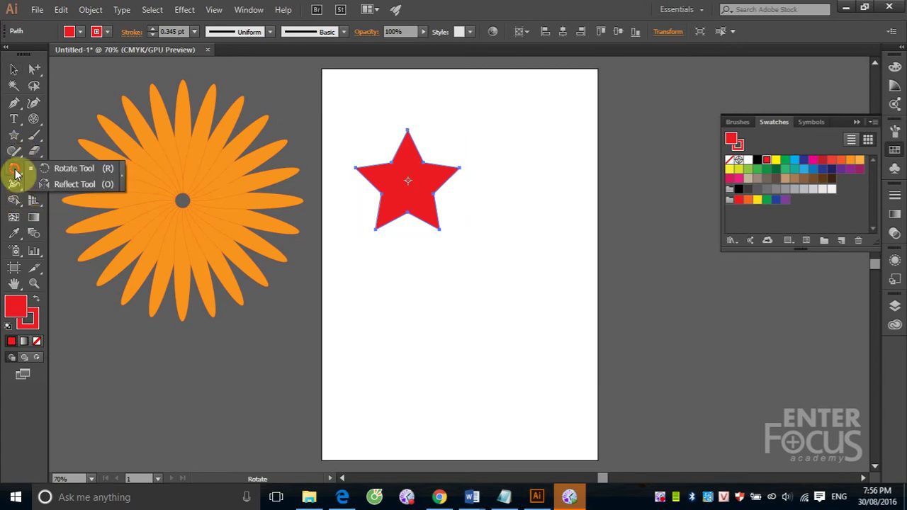
drag(16, 172, 57, 185)
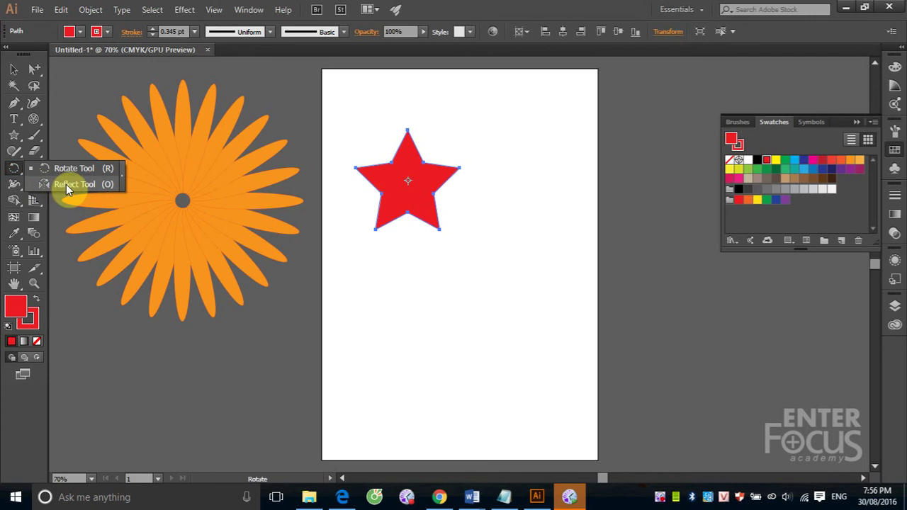
click(66, 184)
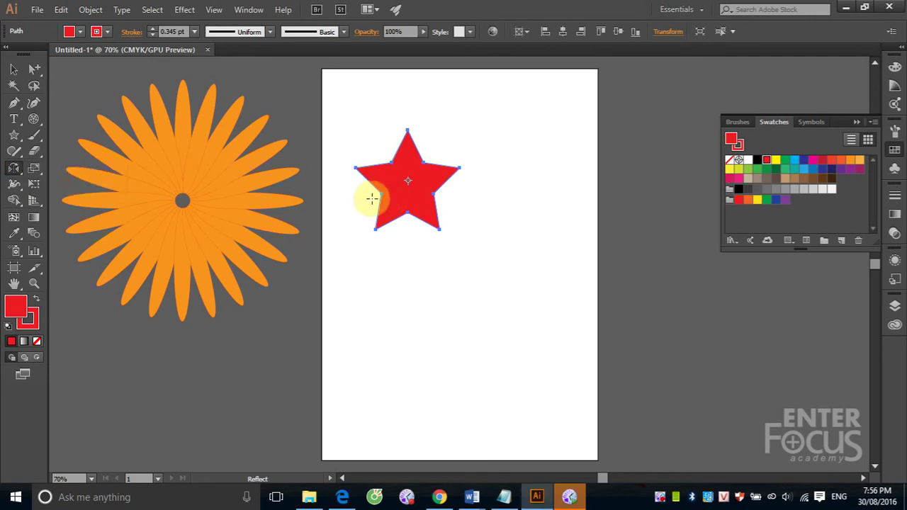
drag(359, 199, 349, 183)
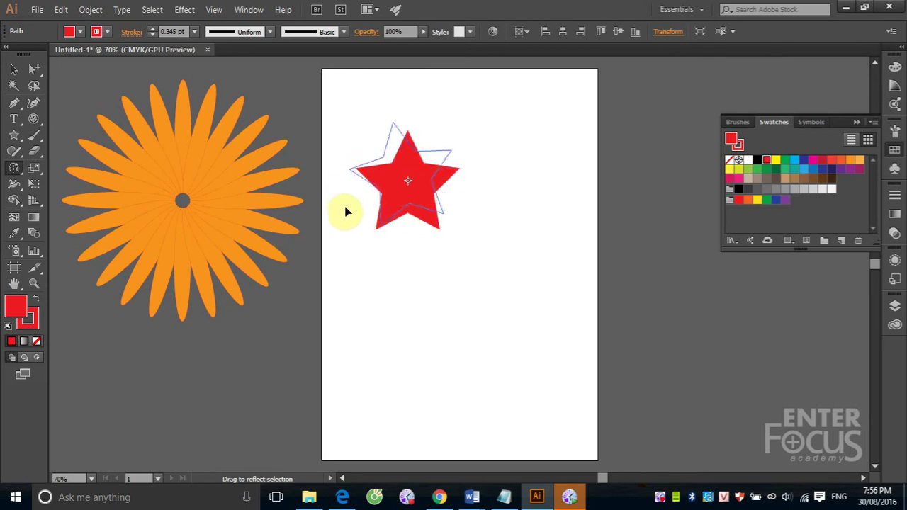
drag(349, 183, 352, 213)
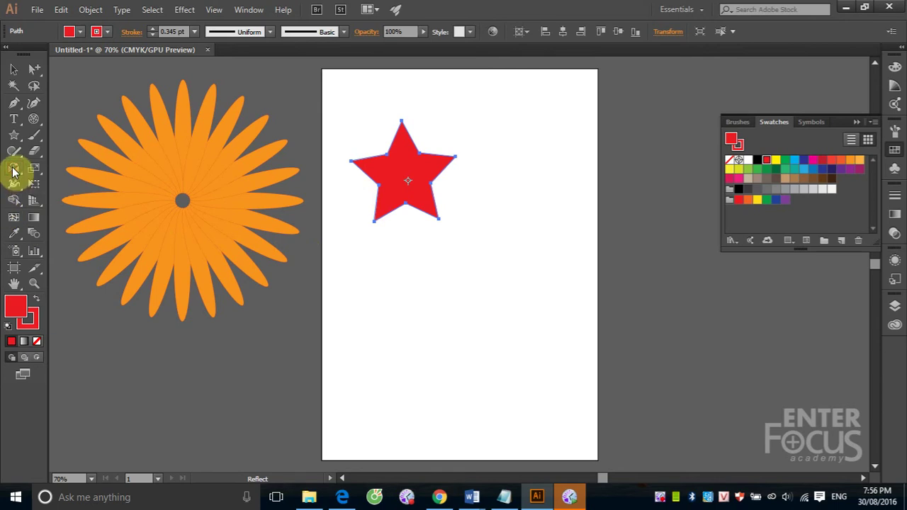
double_click(13, 171)
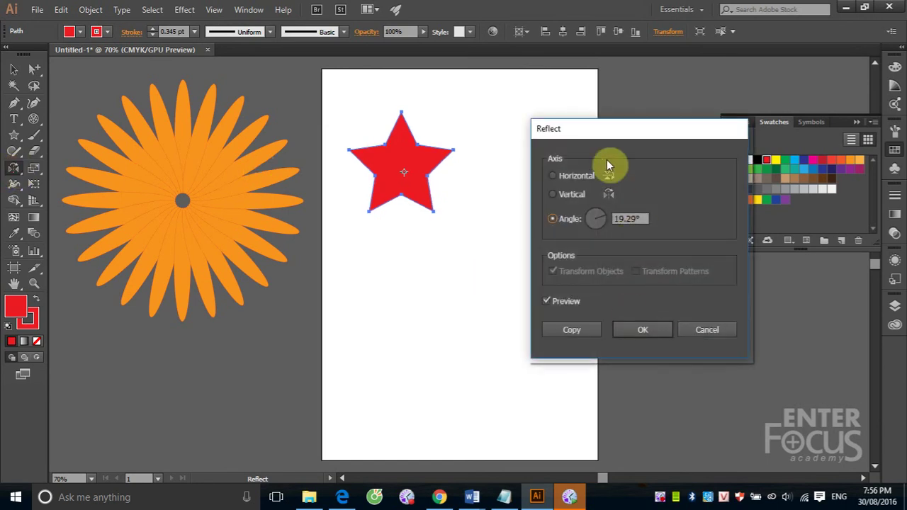
drag(615, 129, 576, 95)
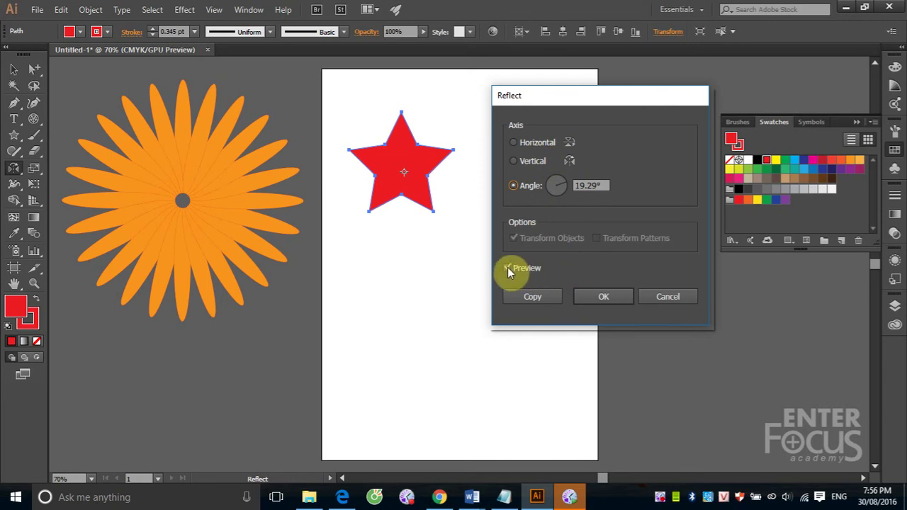
click(533, 144)
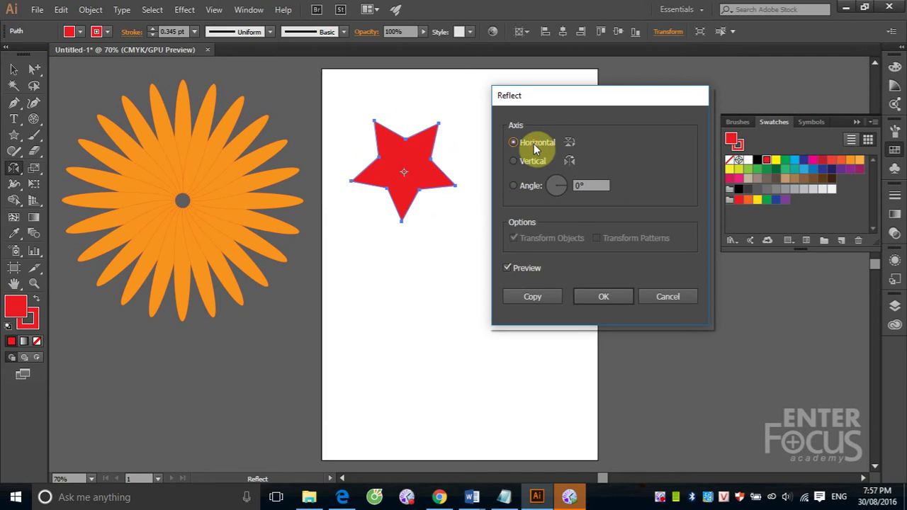
click(516, 163)
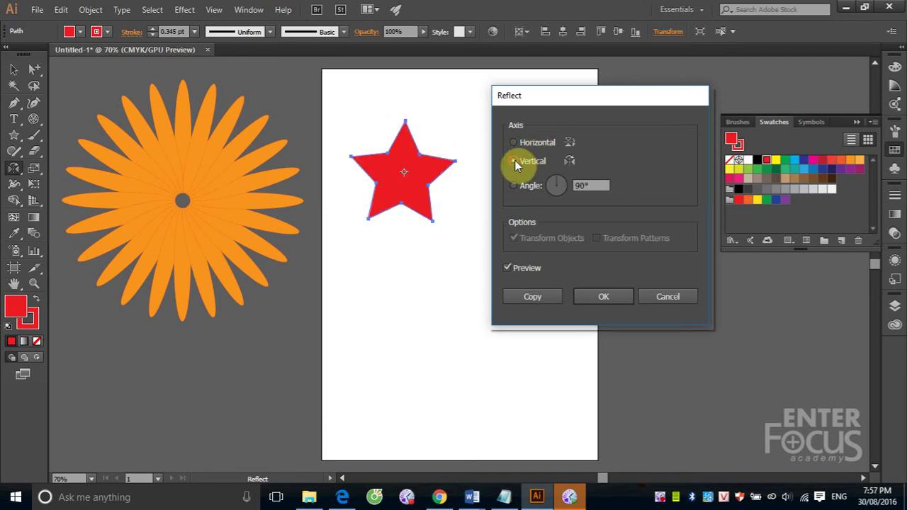
click(508, 268)
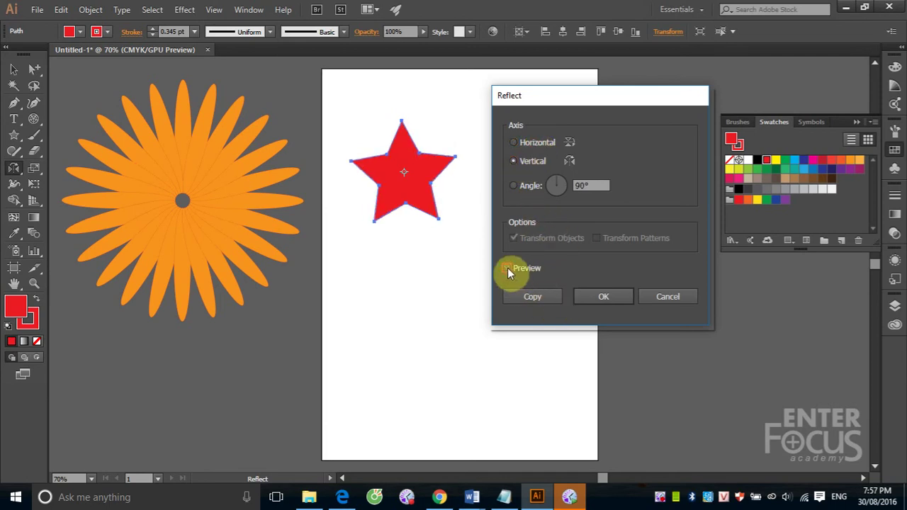
click(508, 268)
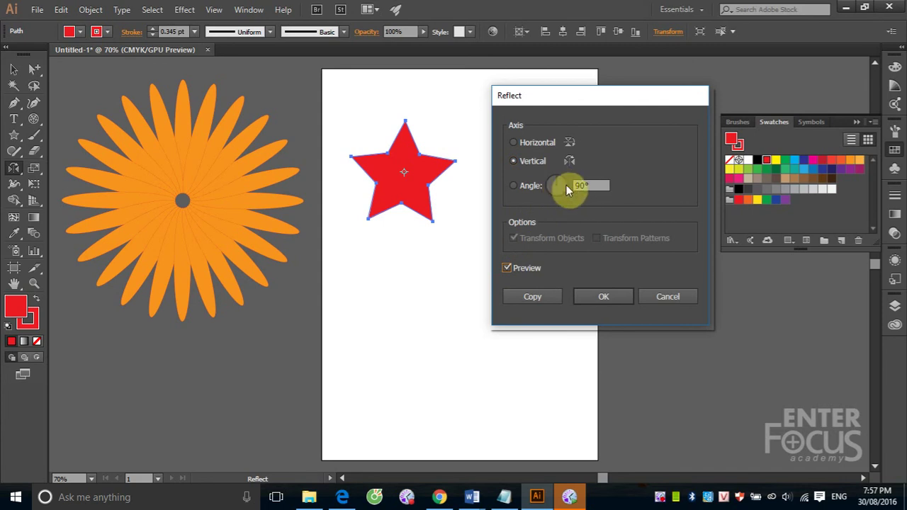
click(588, 185)
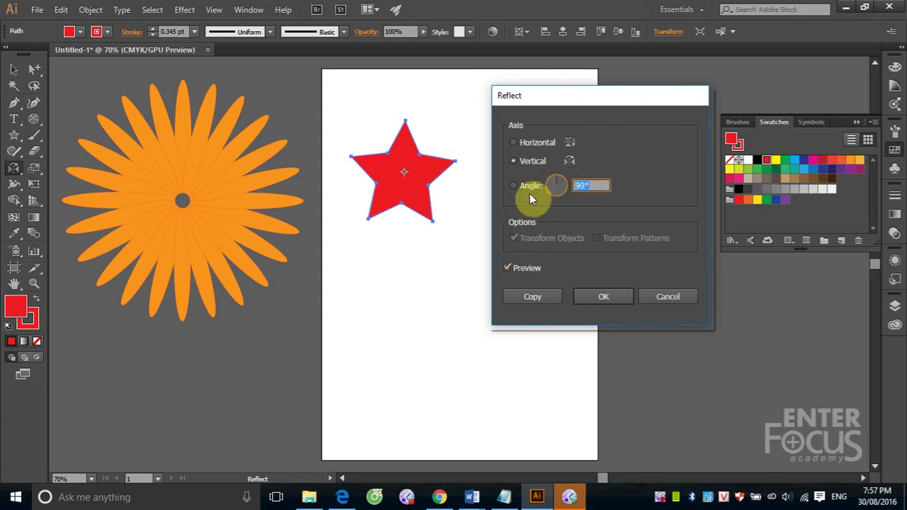
text(0)
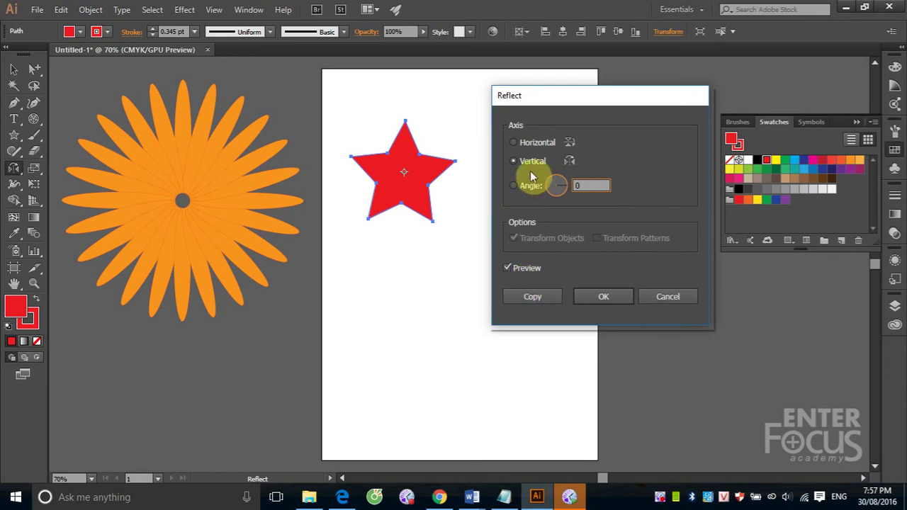
click(515, 143)
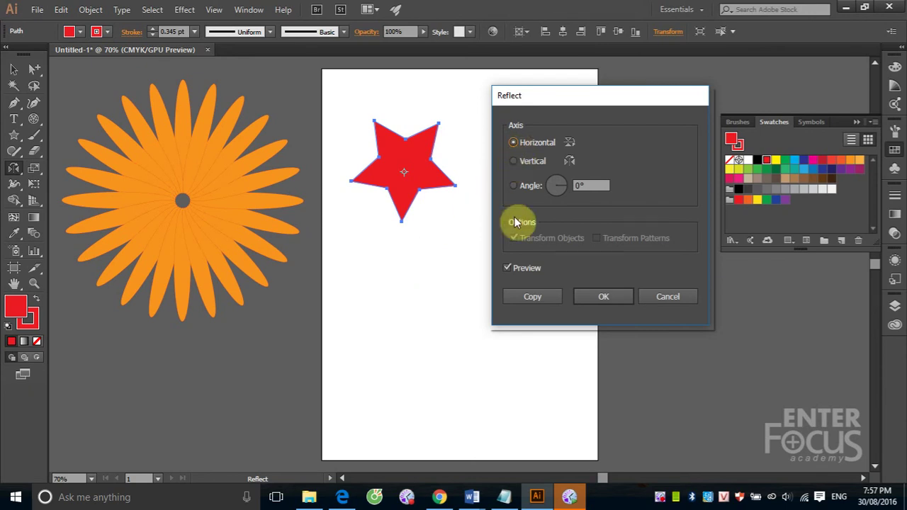
click(506, 268)
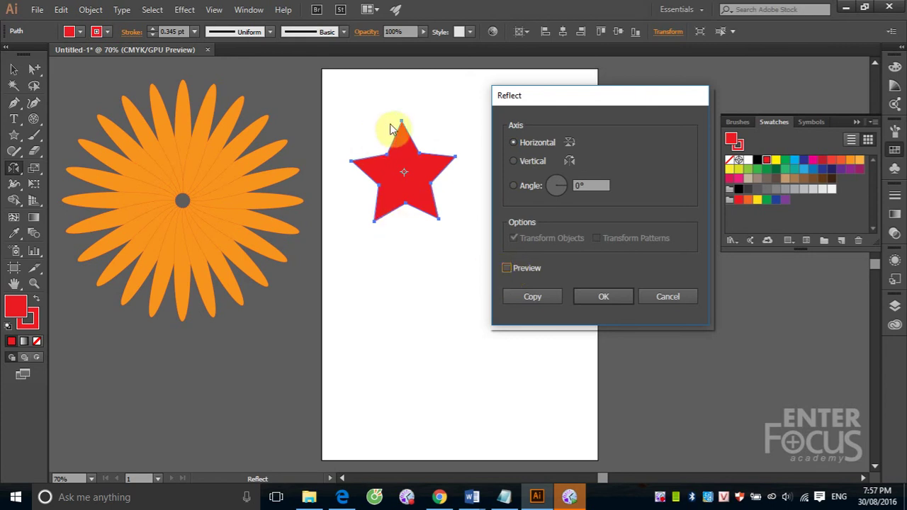
click(506, 268)
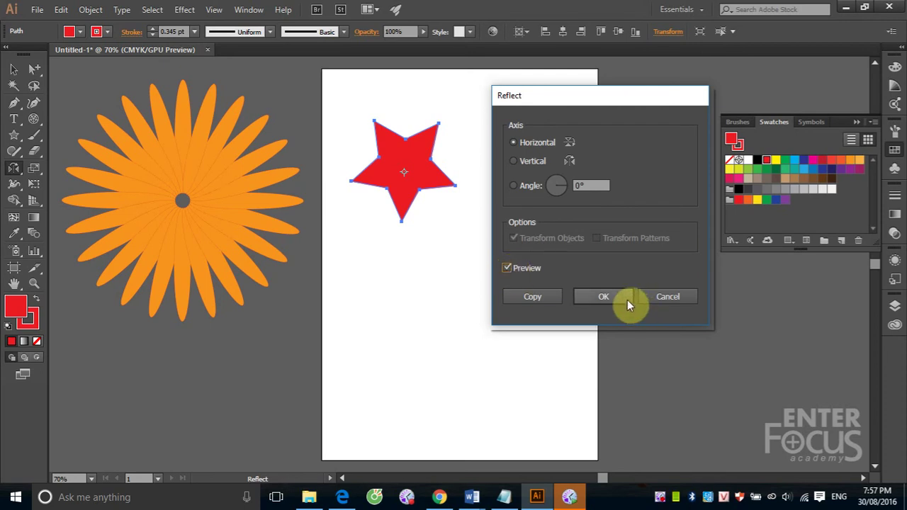
Cancel the pending reflection and type an A and a 3 as text on the page
click(680, 296)
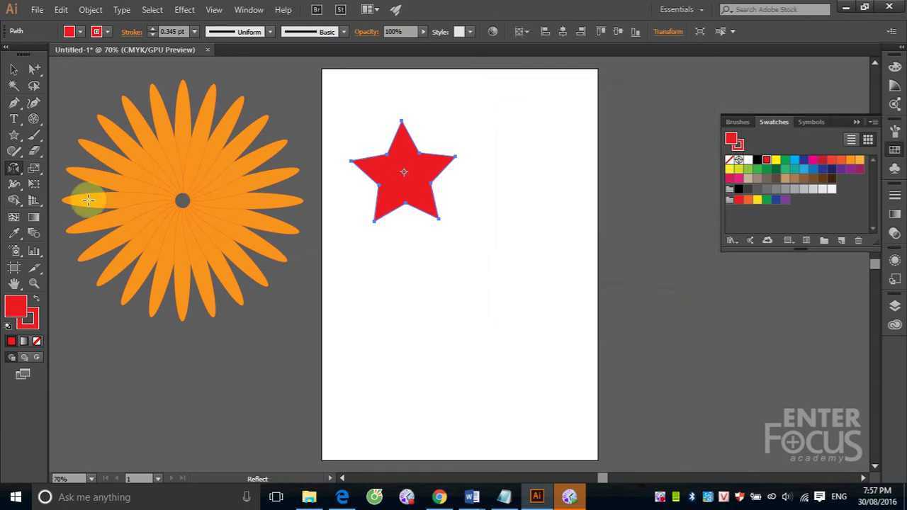
click(14, 119)
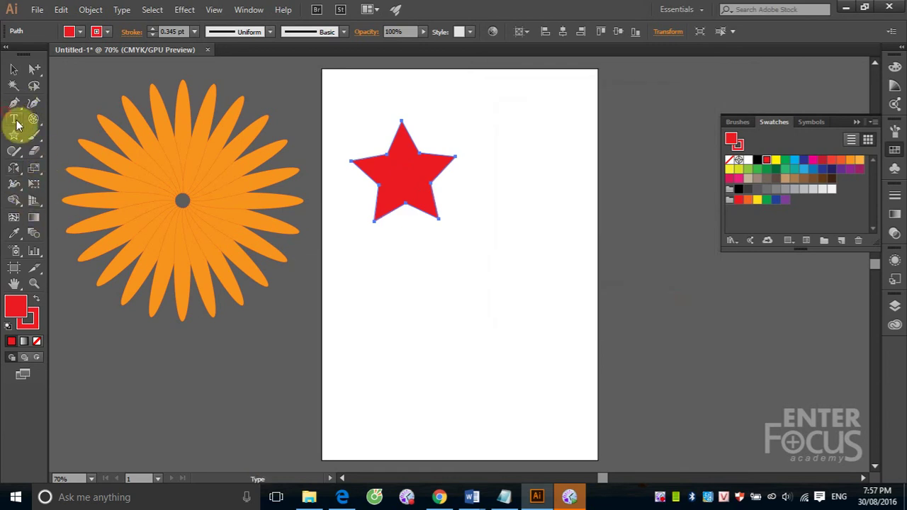
click(371, 319)
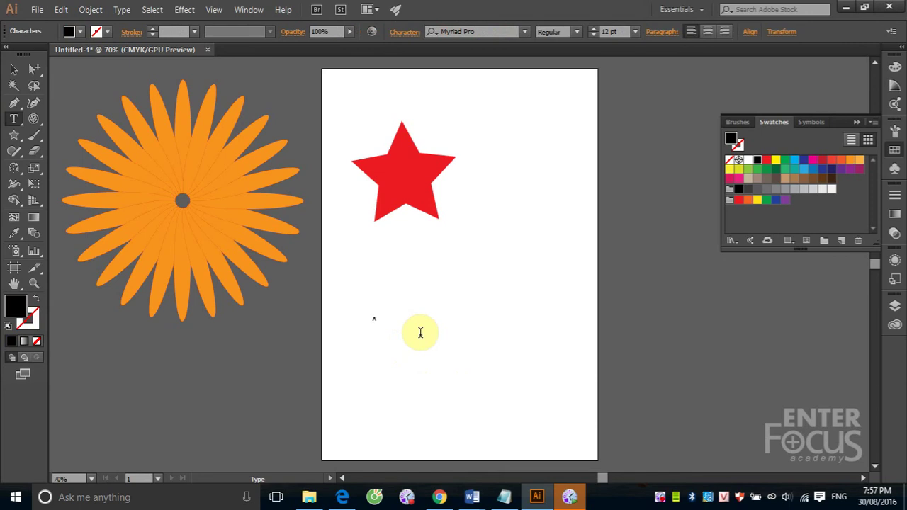
click(13, 70)
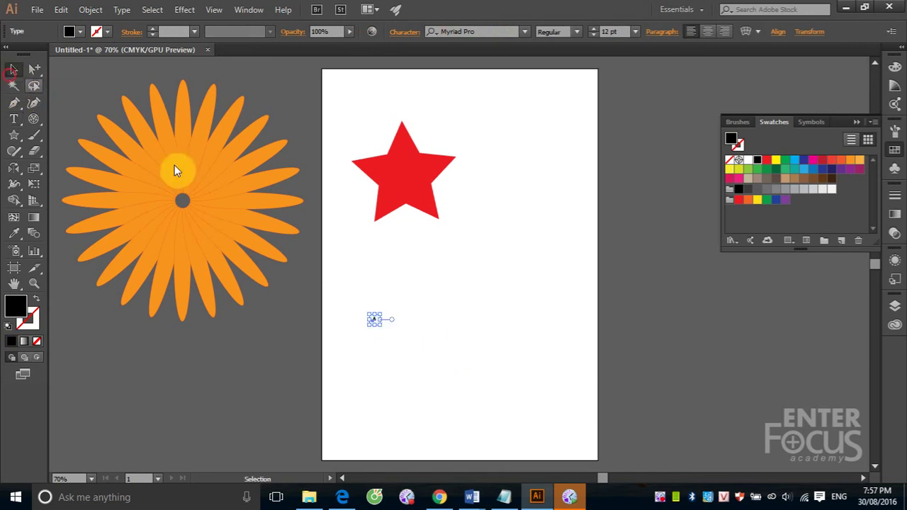
click(13, 119)
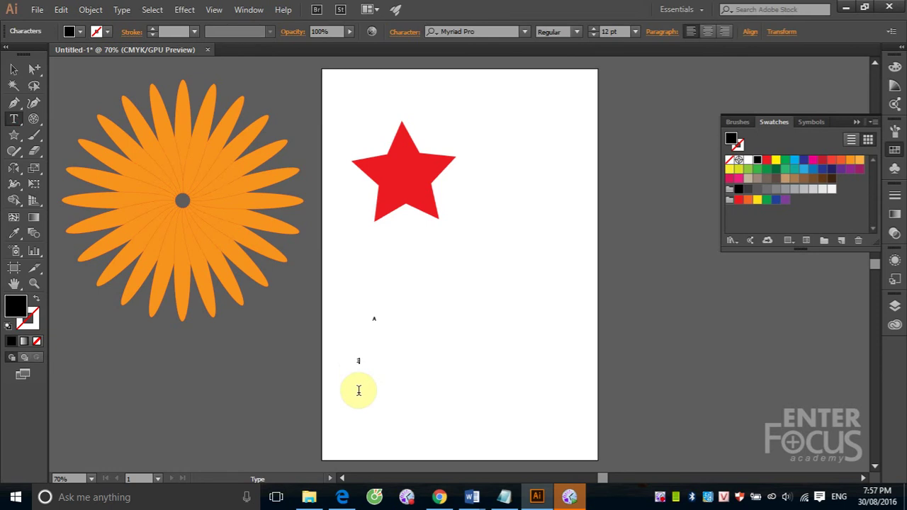
click(14, 69)
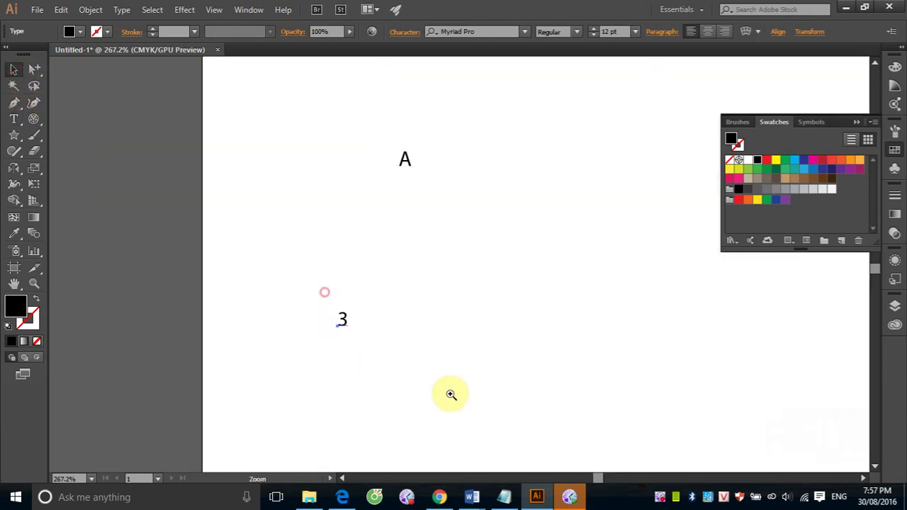
Zoom in and scale the A and the 3 up to a large, readable size
drag(324, 293, 449, 391)
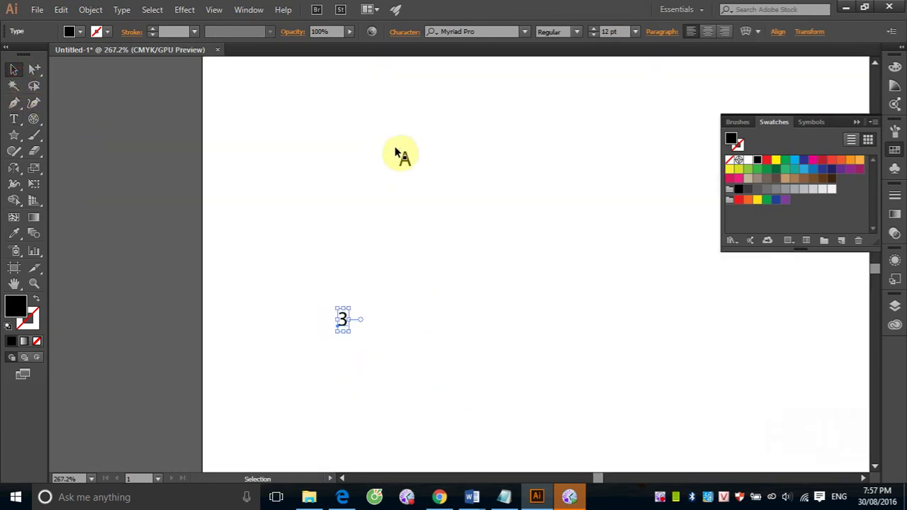
click(402, 157)
drag(404, 152, 583, 67)
click(347, 401)
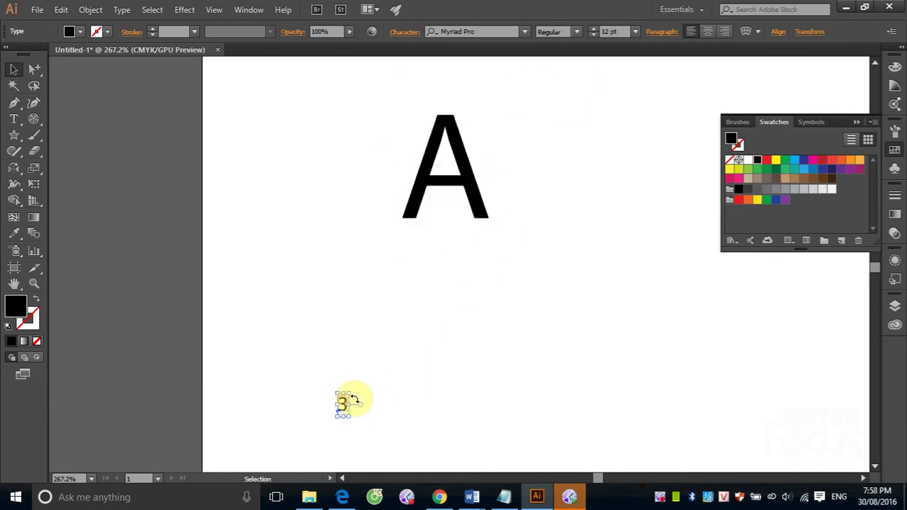
drag(351, 394, 517, 267)
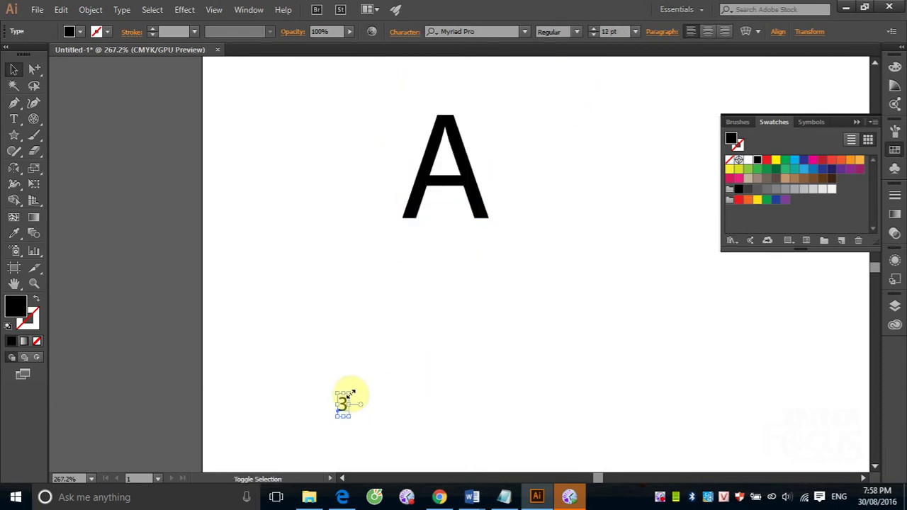
click(587, 268)
click(473, 204)
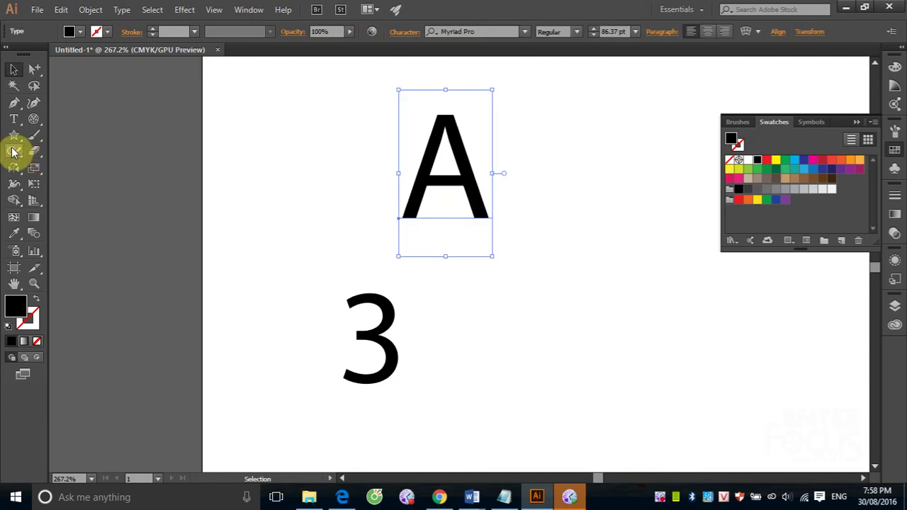
Preview reflecting the A across the horizontal axis at 0°, then cancel
drag(14, 170, 35, 175)
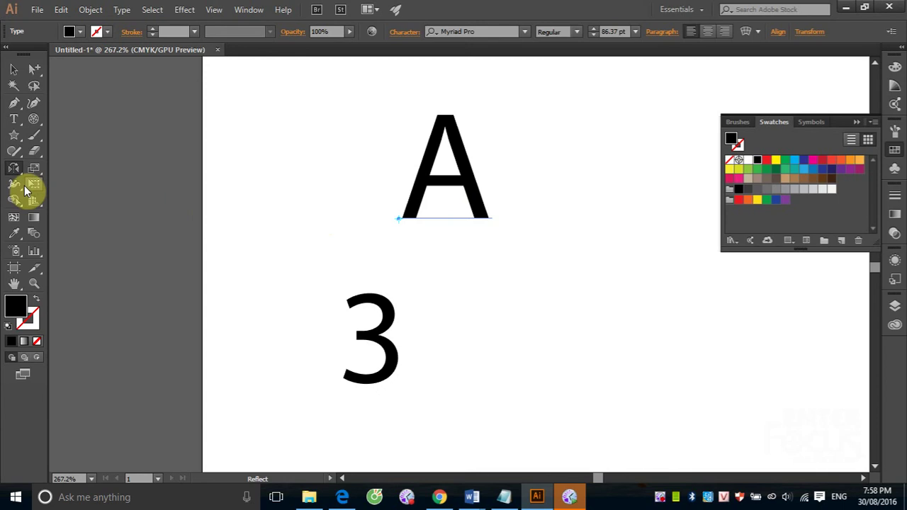
double_click(15, 171)
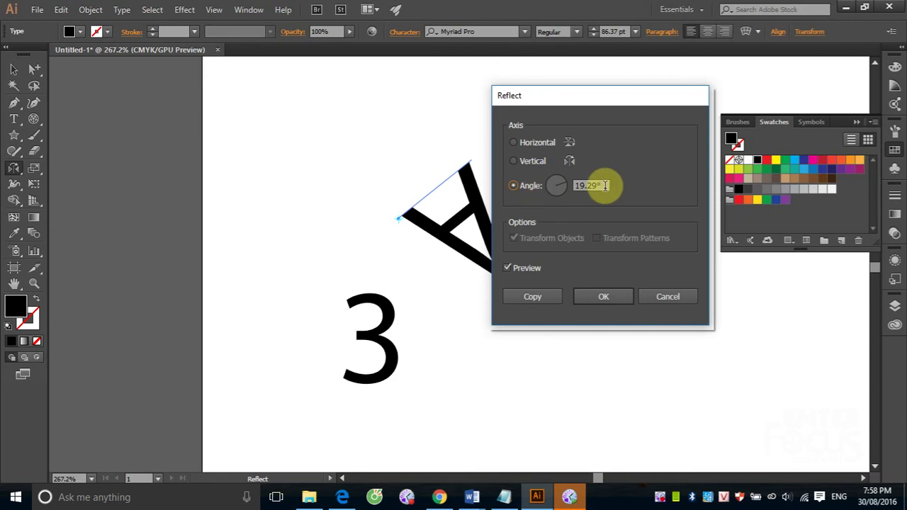
drag(603, 186, 533, 185)
text(0)
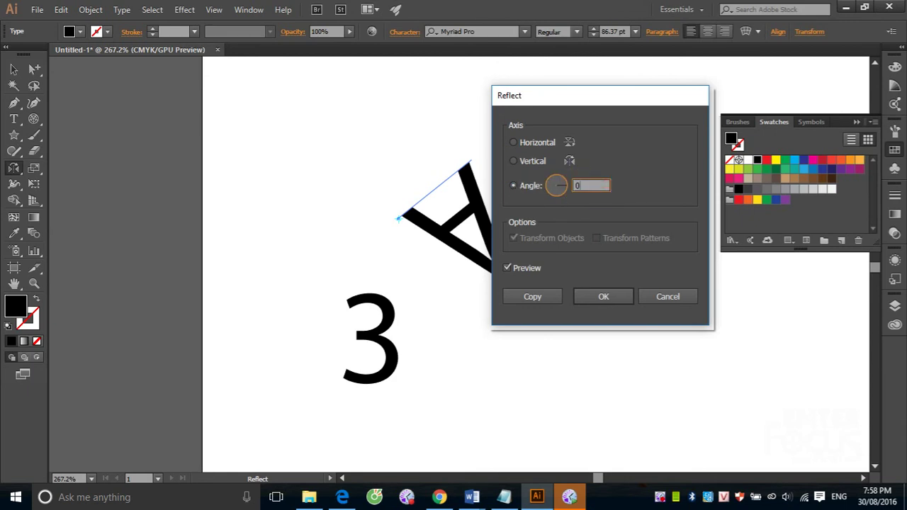
click(508, 268)
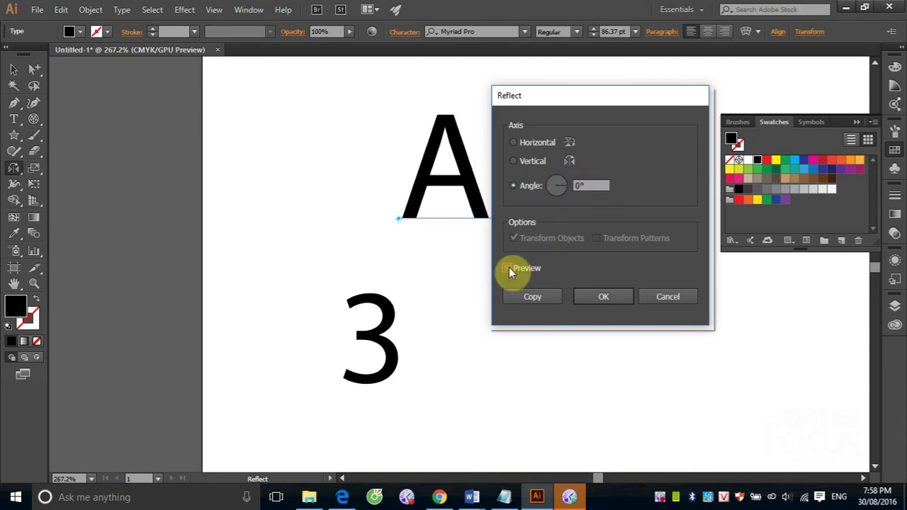
click(529, 142)
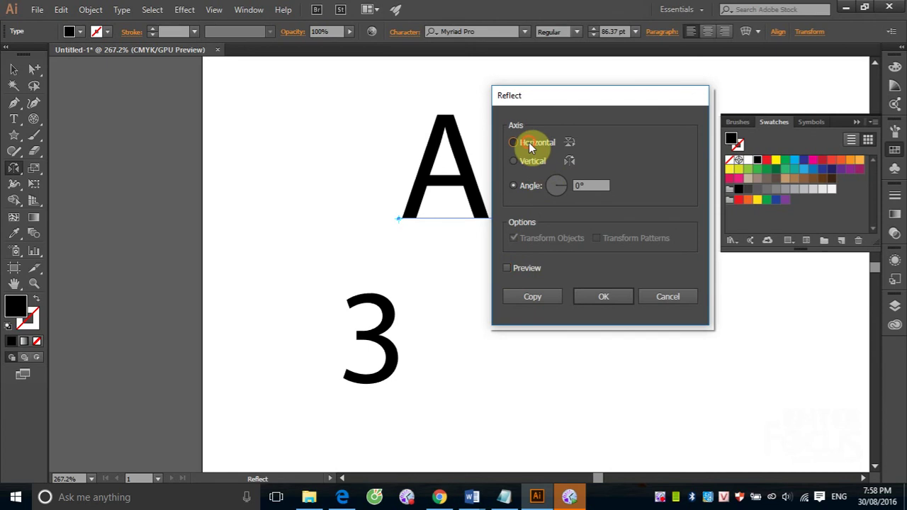
click(508, 269)
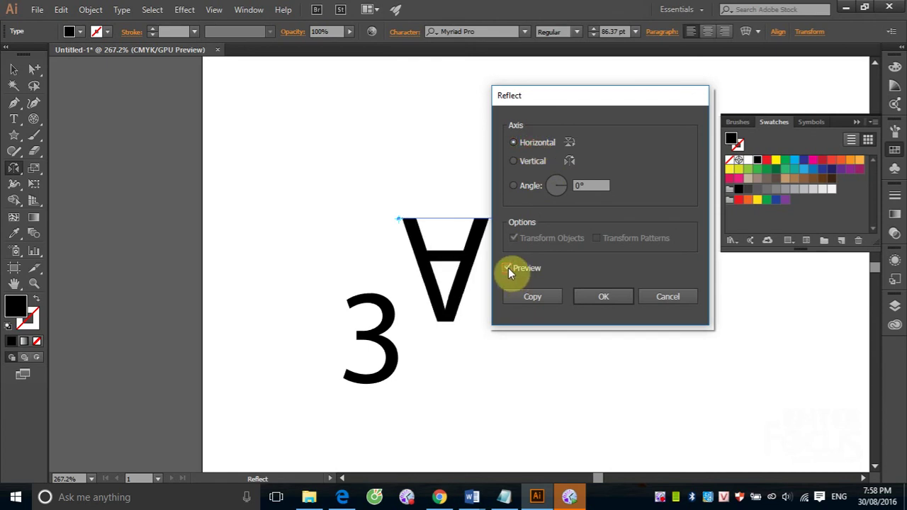
click(509, 268)
click(508, 268)
click(508, 268)
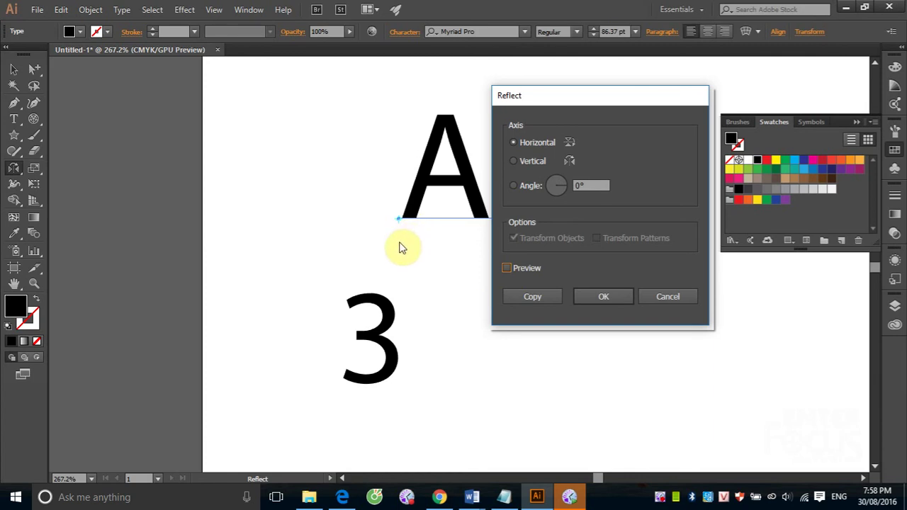
click(652, 302)
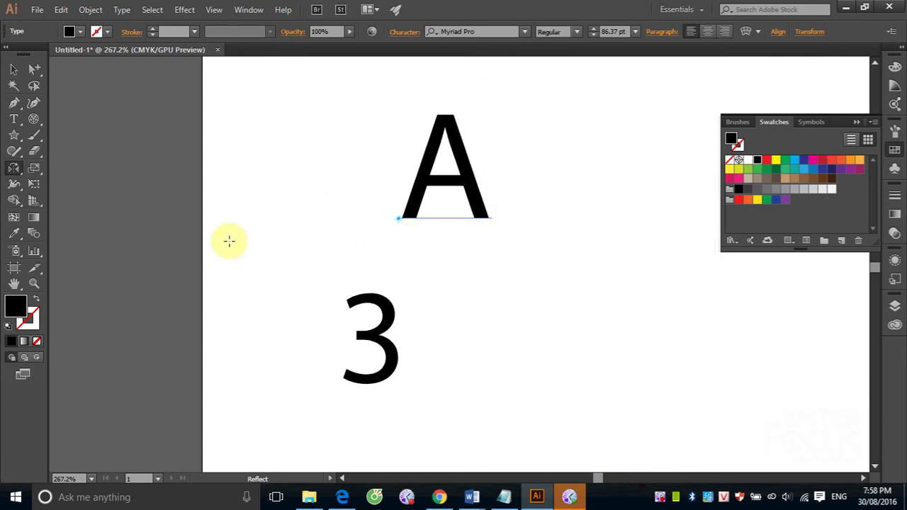
Reflect a copy of the A across a 0° horizontal axis about a point below it
click(15, 172)
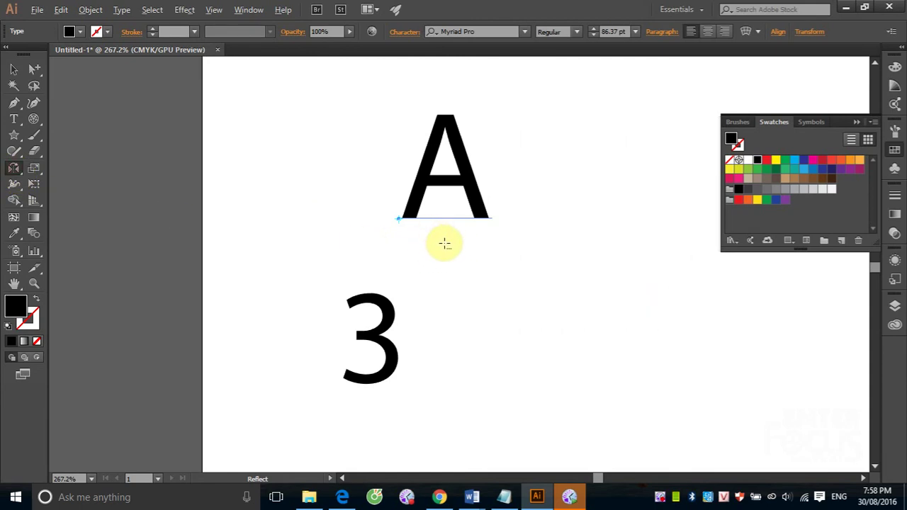
alt+click(445, 243)
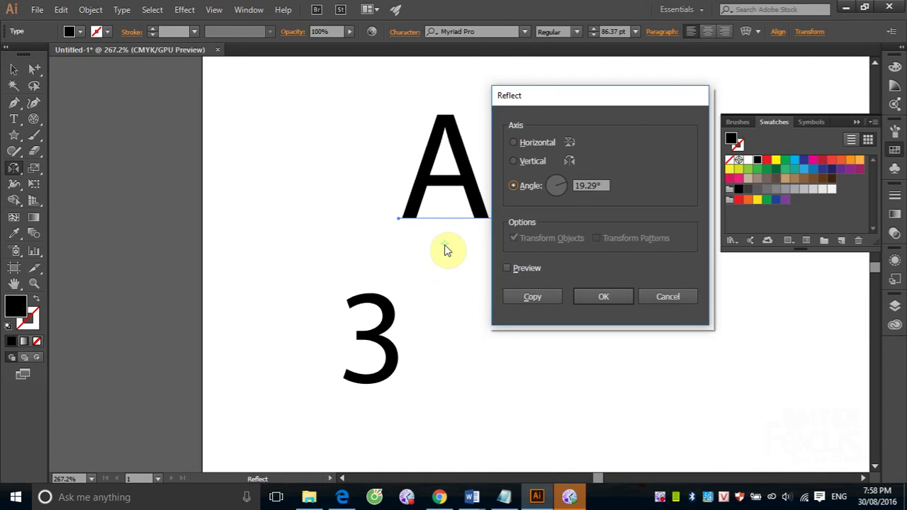
double_click(593, 187)
click(556, 185)
text(0)
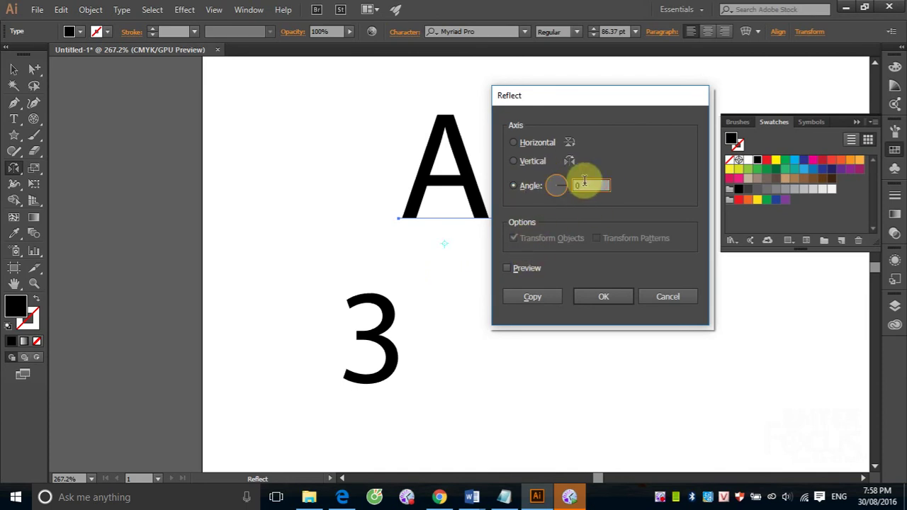
click(513, 142)
click(506, 268)
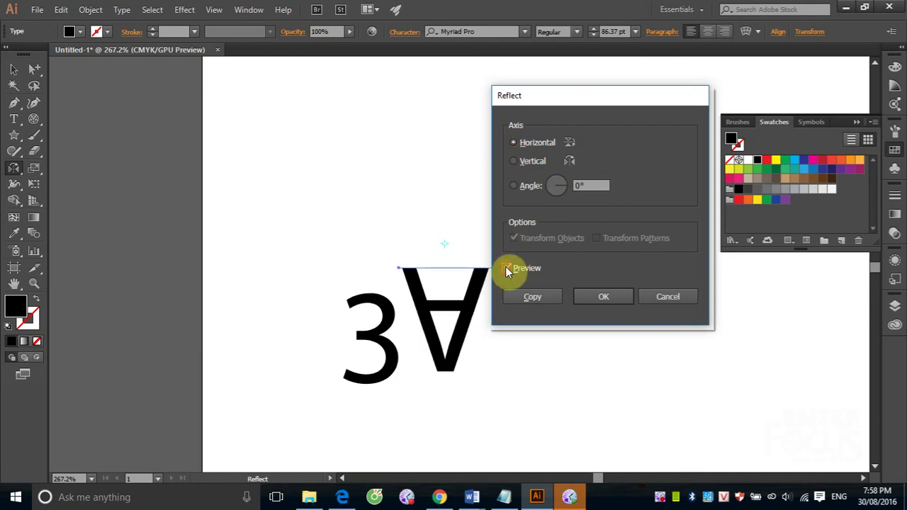
click(507, 268)
click(507, 268)
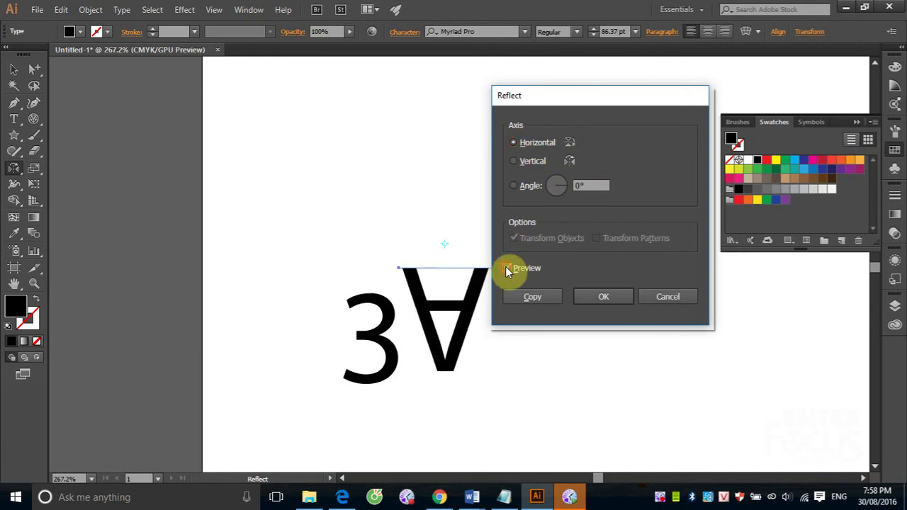
click(506, 268)
click(507, 267)
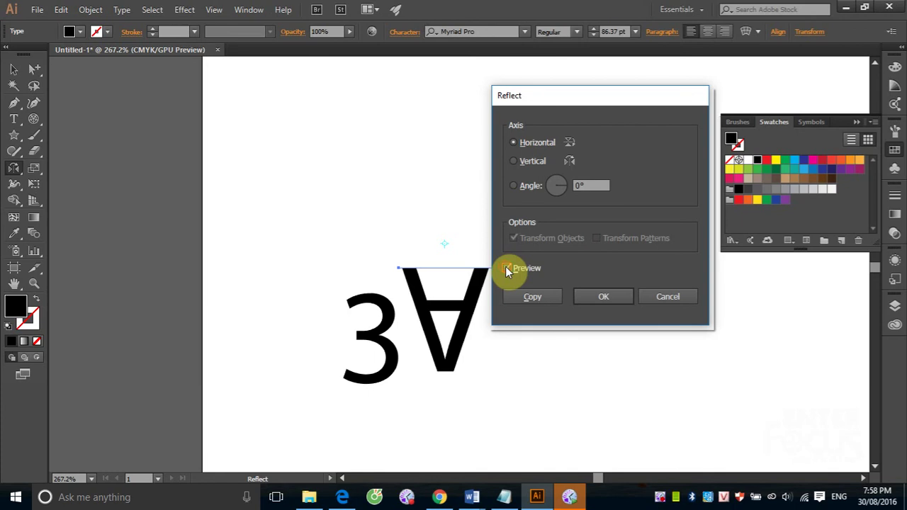
click(506, 268)
click(507, 268)
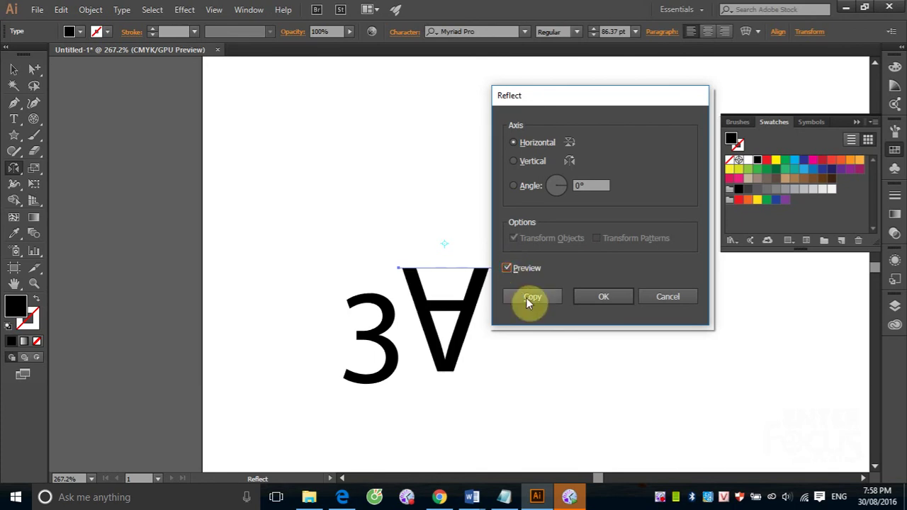
click(531, 298)
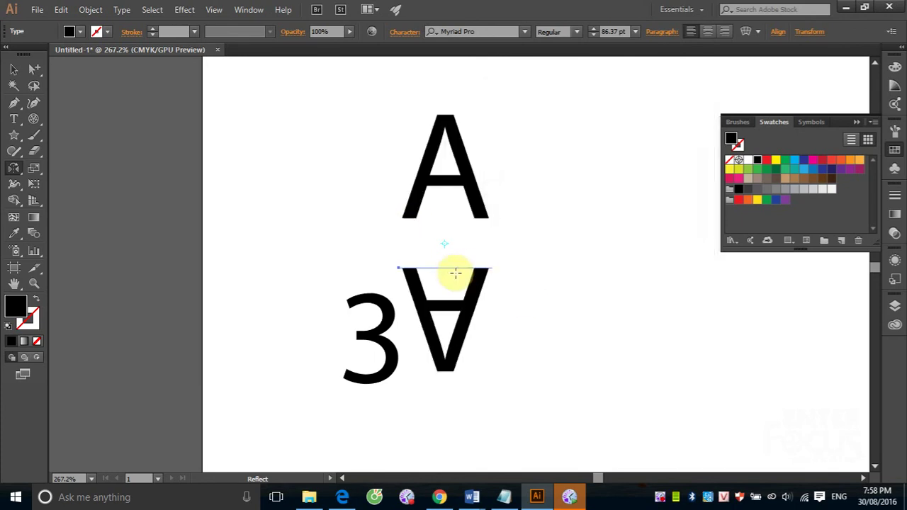
click(13, 69)
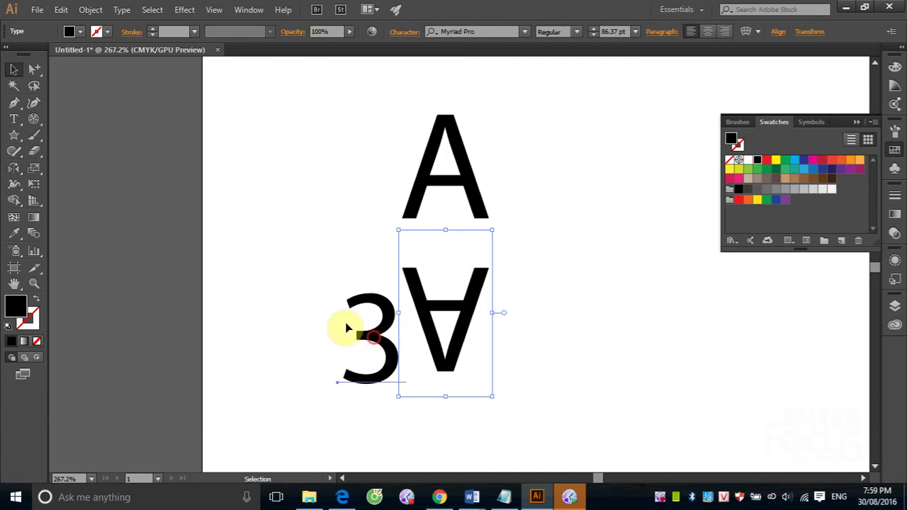
Move the 3 left of the A and make a vertically mirrored copy with the Reflect tool
drag(347, 328, 229, 234)
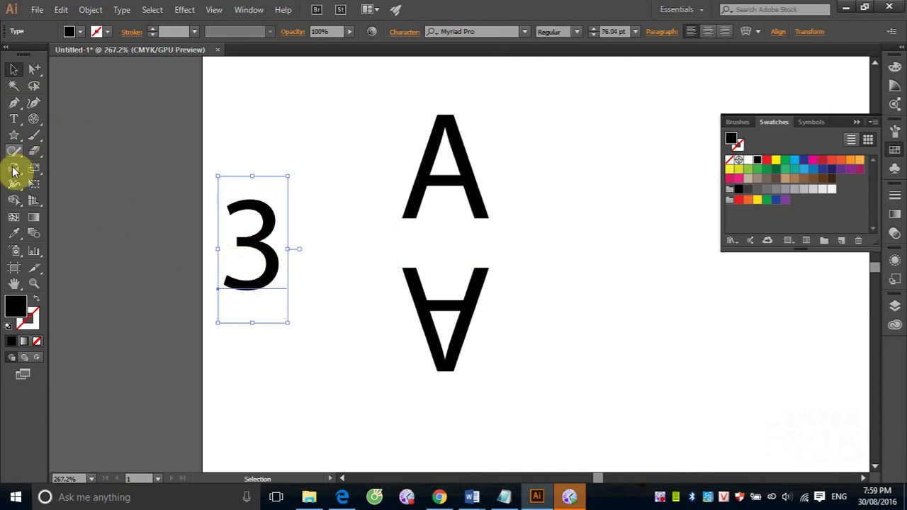
click(14, 170)
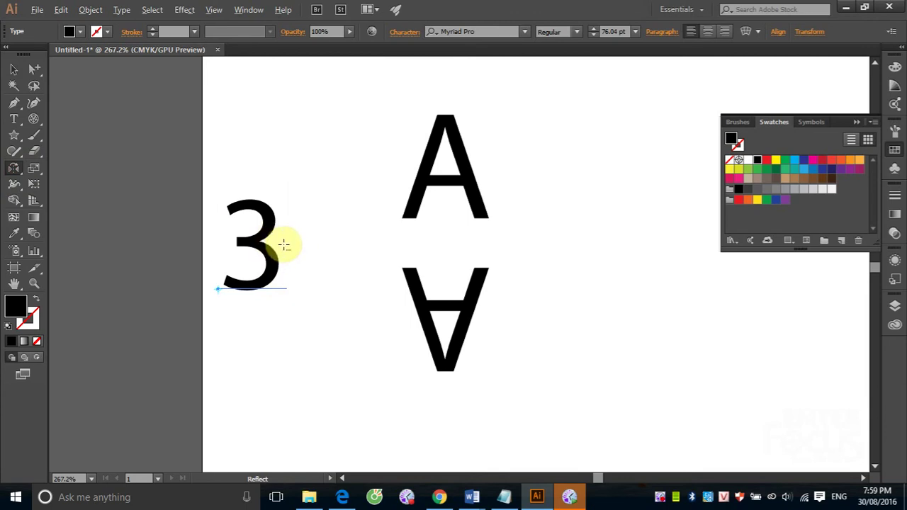
alt+click(293, 243)
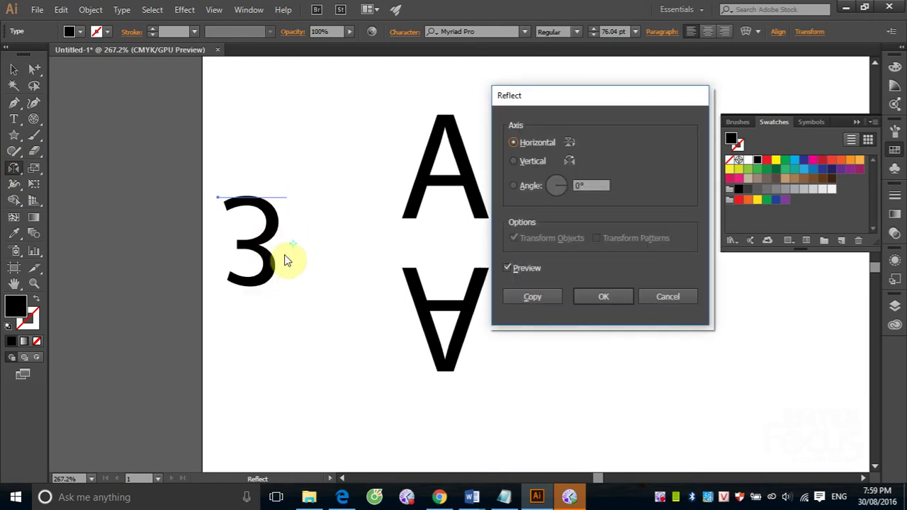
click(525, 162)
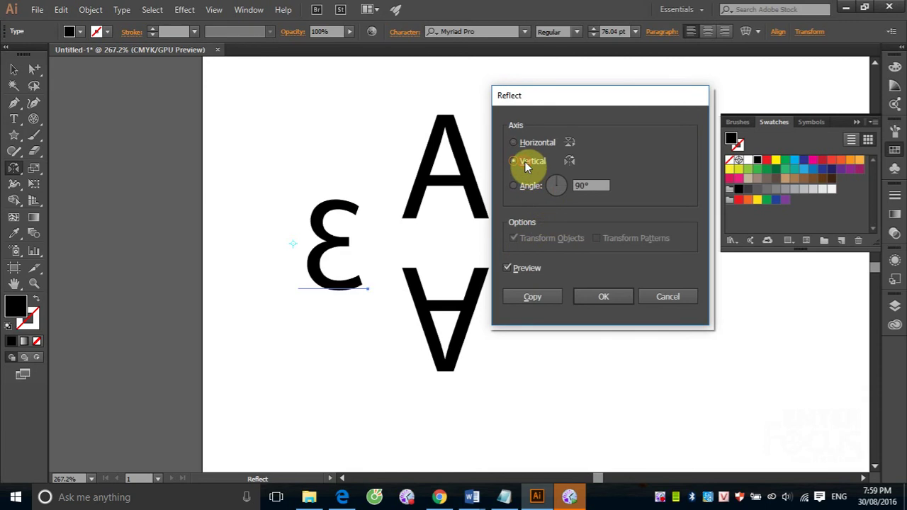
click(511, 268)
click(510, 268)
click(510, 267)
click(510, 267)
click(510, 267)
click(532, 297)
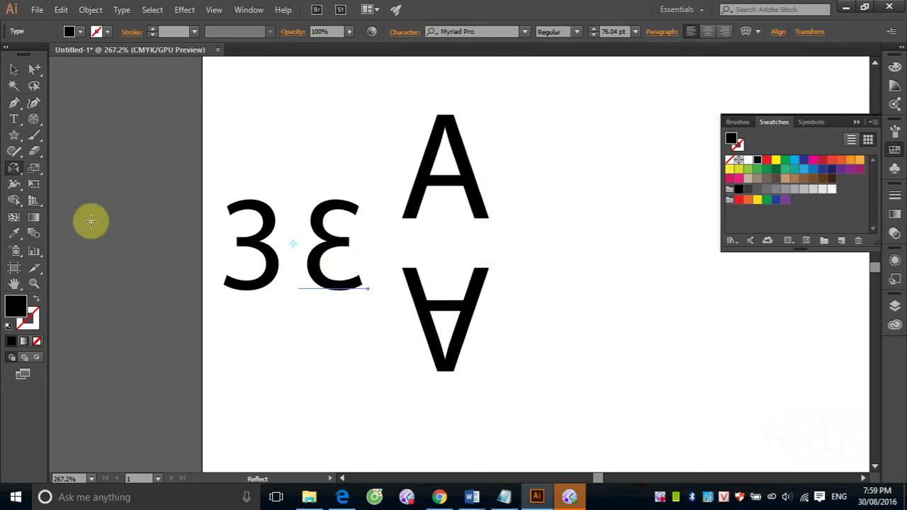
Select both 3s and both A's and delete them
click(17, 73)
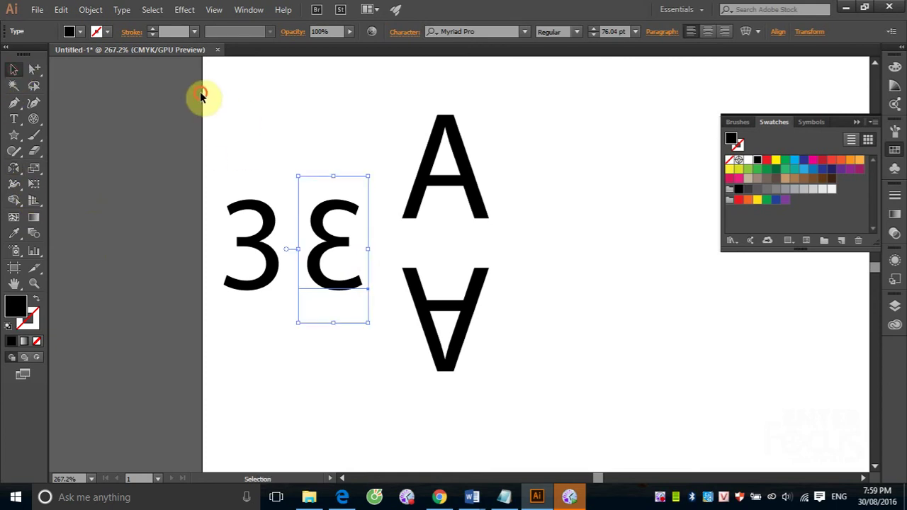
drag(182, 84, 546, 409)
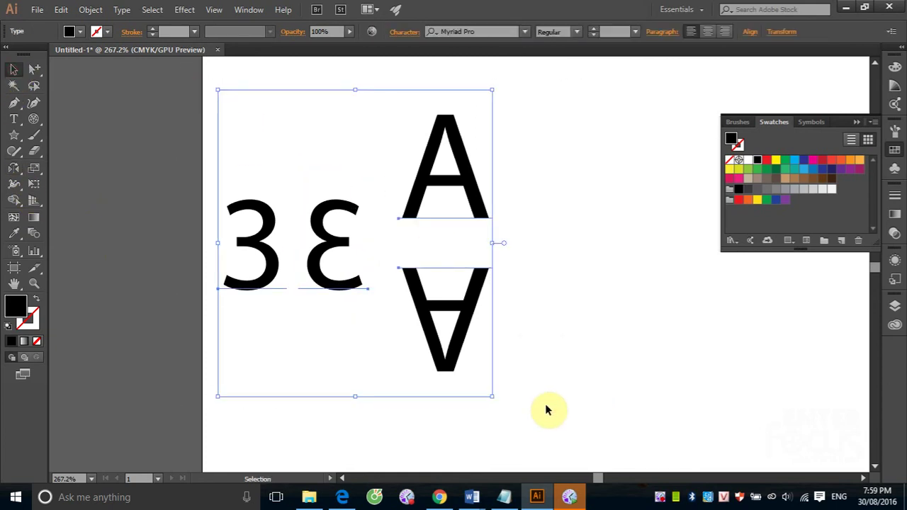
key(Delete)
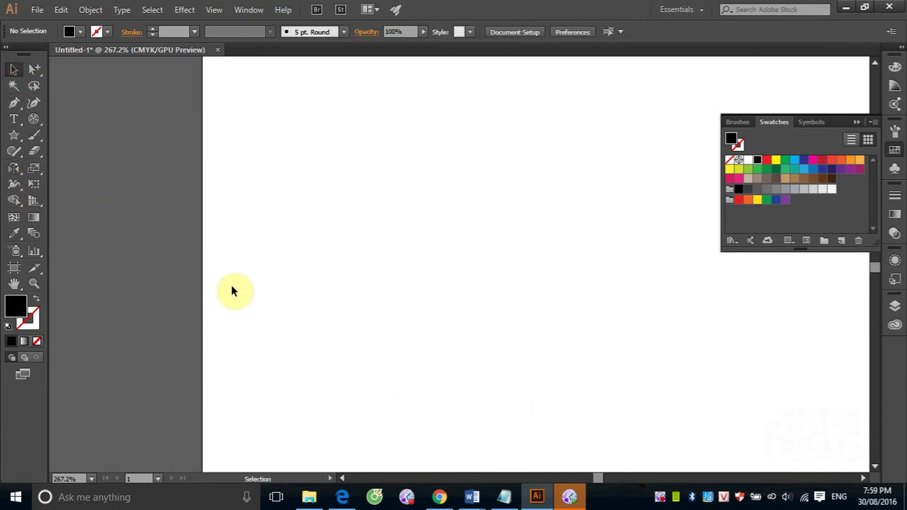
Draw a five-point star, move it down and right, and fill it red
click(16, 136)
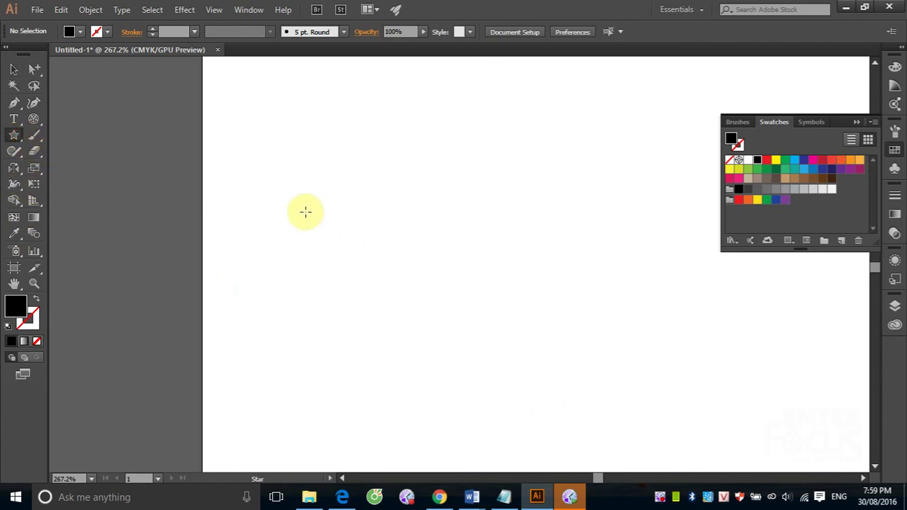
drag(282, 168, 348, 253)
click(13, 69)
drag(319, 163, 403, 199)
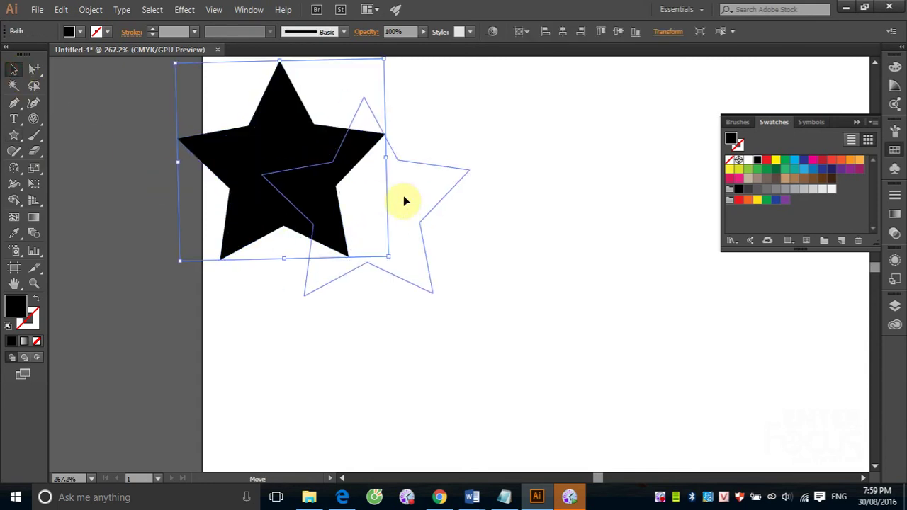
click(766, 159)
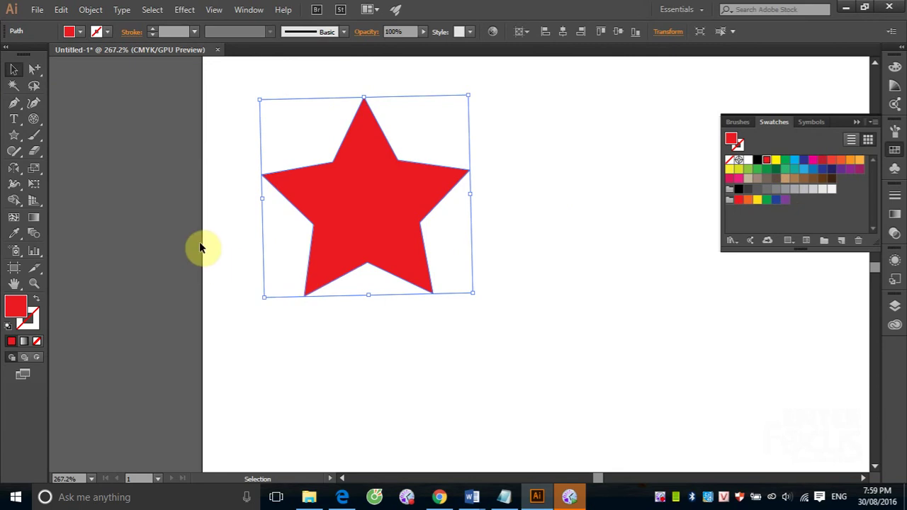
click(34, 169)
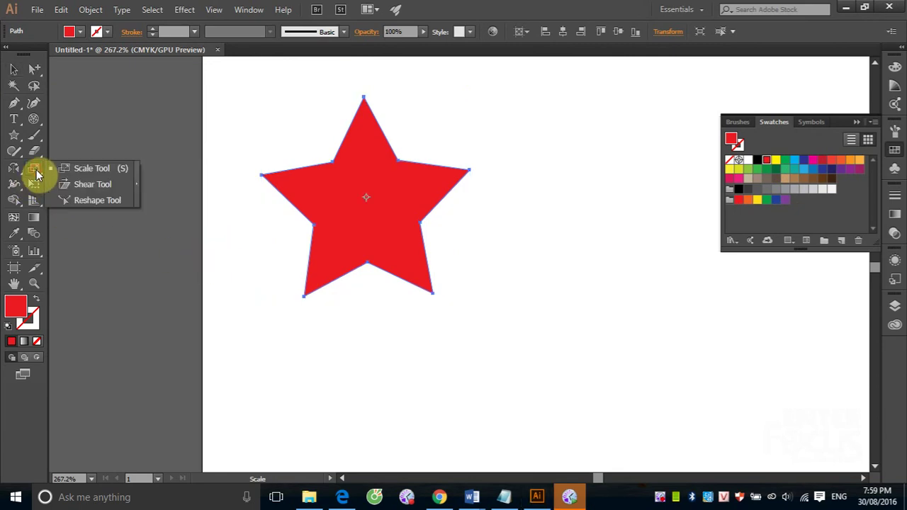
Shrink the red star with the Scale tool, bringing up Scale settings at 53.159%
click(91, 167)
drag(414, 147, 418, 146)
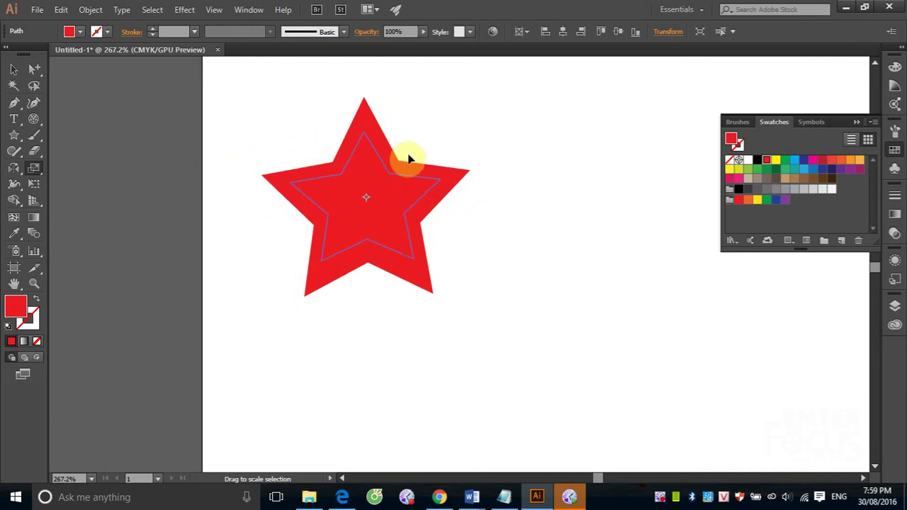
drag(419, 146, 415, 148)
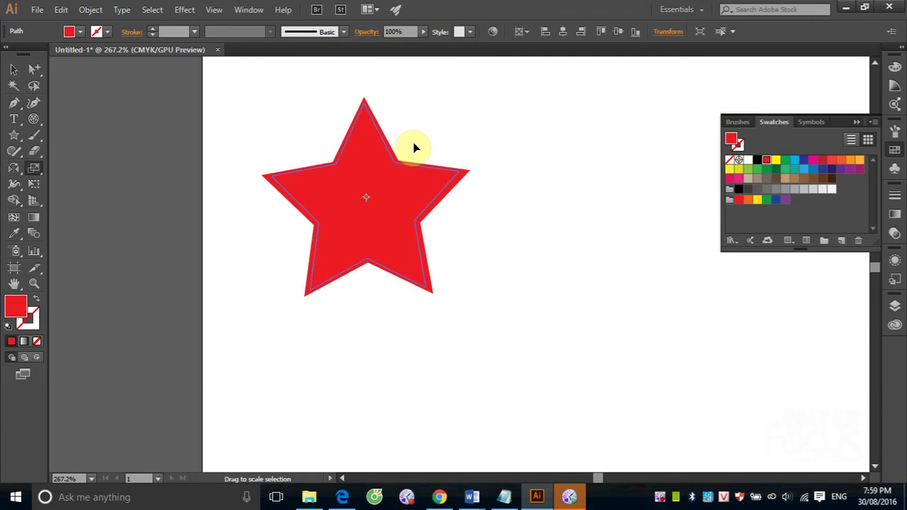
mouse_move(414, 147)
mouse_down()
mouse_move(383, 185)
mouse_move(437, 137)
mouse_move(399, 170)
mouse_up()
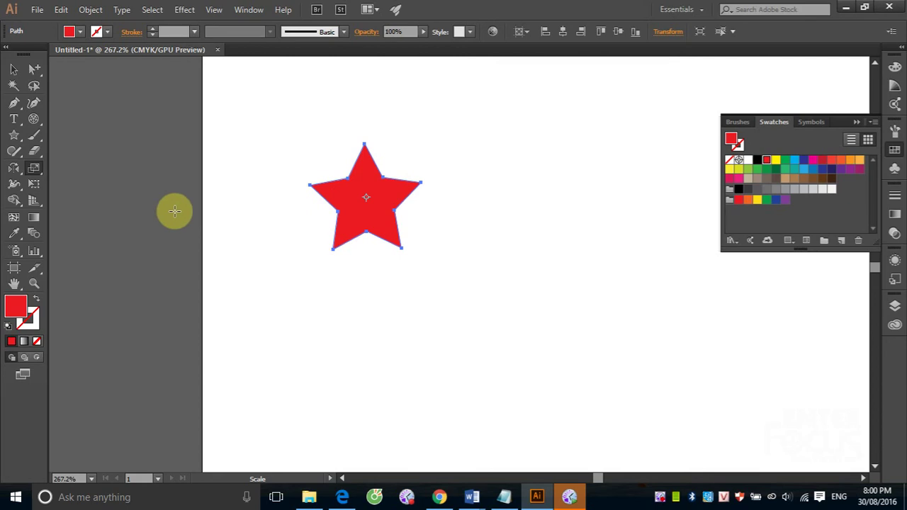
double_click(33, 172)
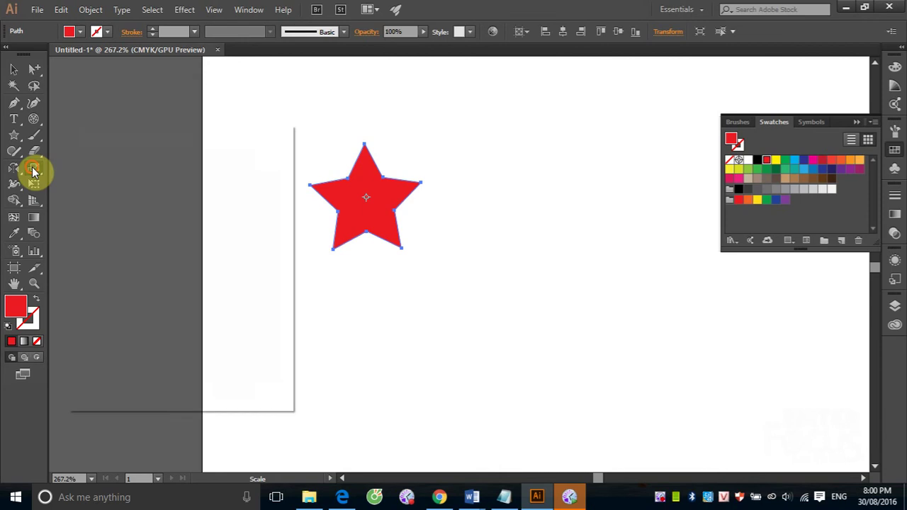
drag(210, 134, 580, 91)
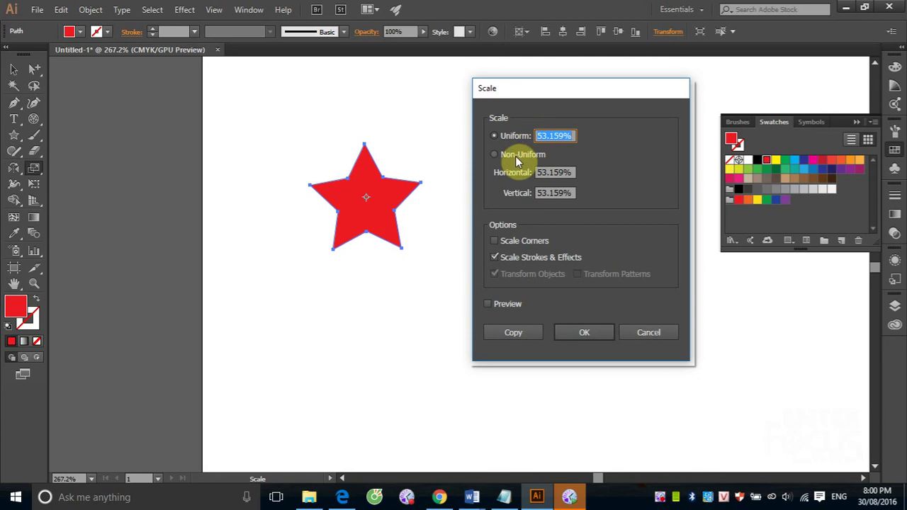
Apply a 100% uniform scale to the selected red star twice
text(100)
click(586, 334)
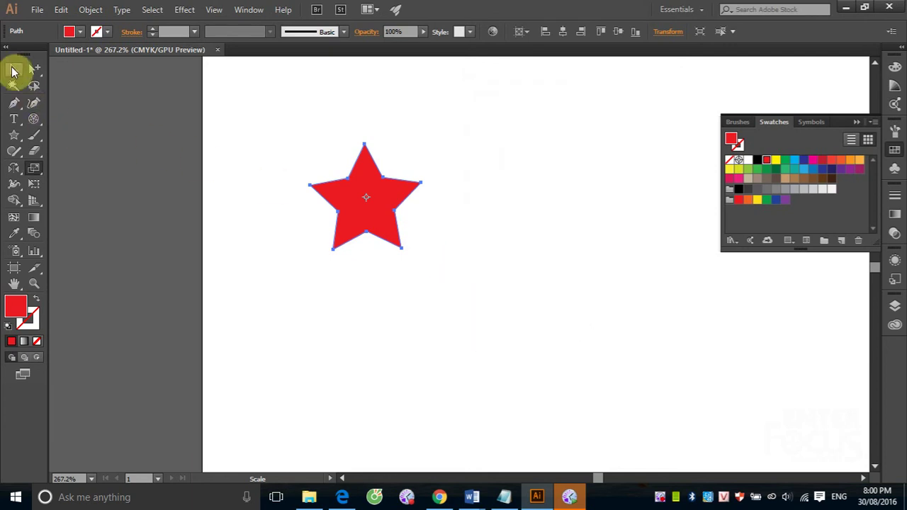
click(12, 68)
click(381, 213)
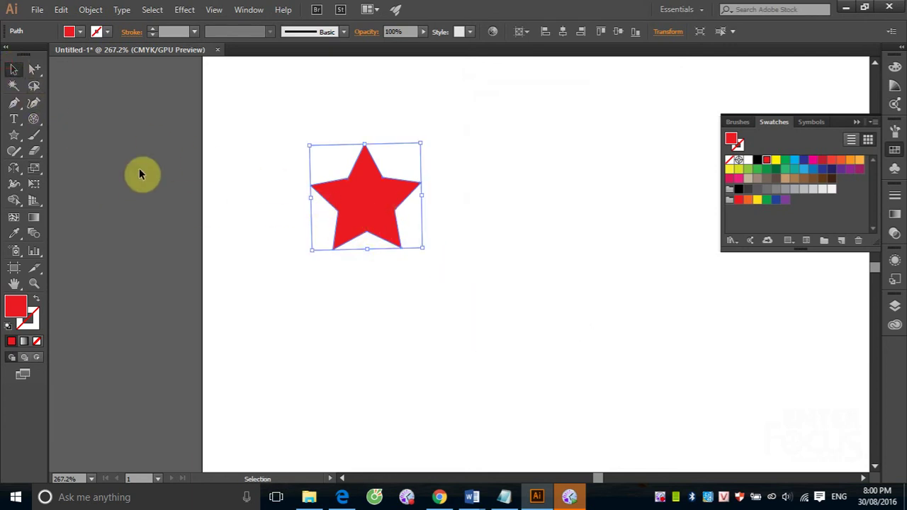
click(33, 169)
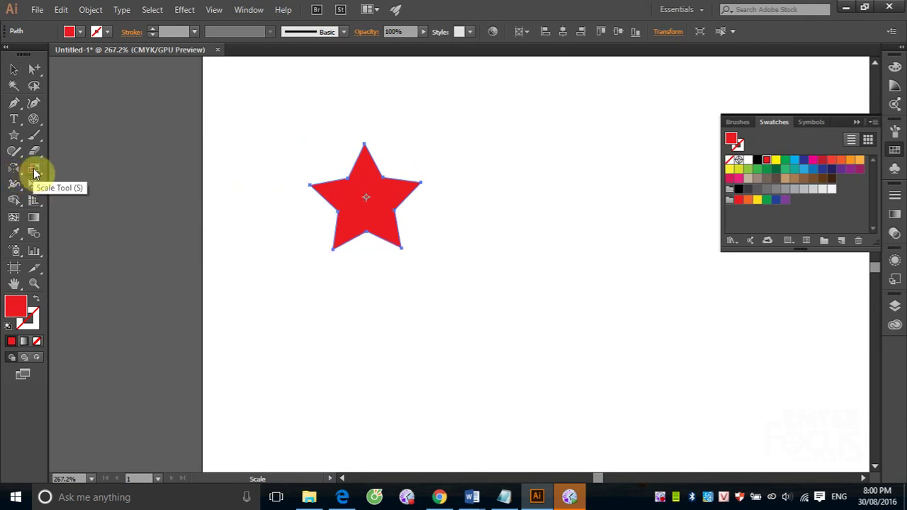
double_click(33, 169)
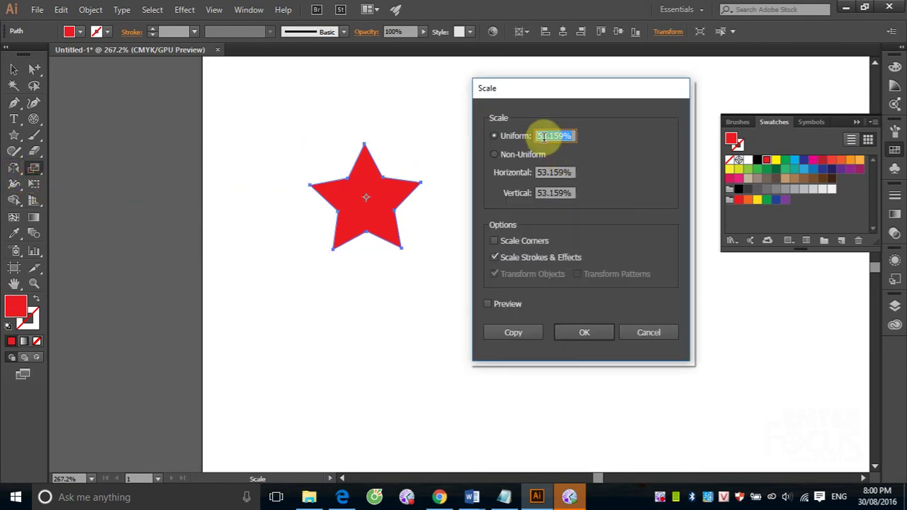
click(572, 134)
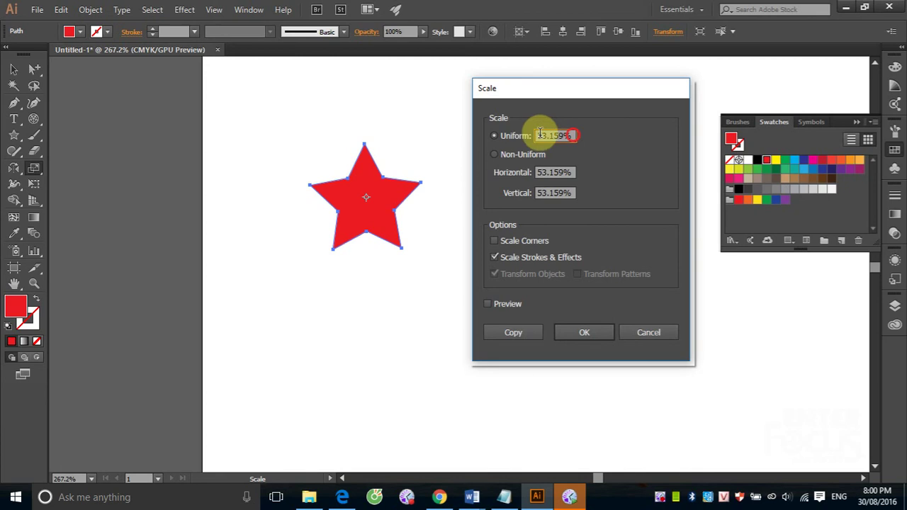
drag(573, 135, 510, 135)
text(100)
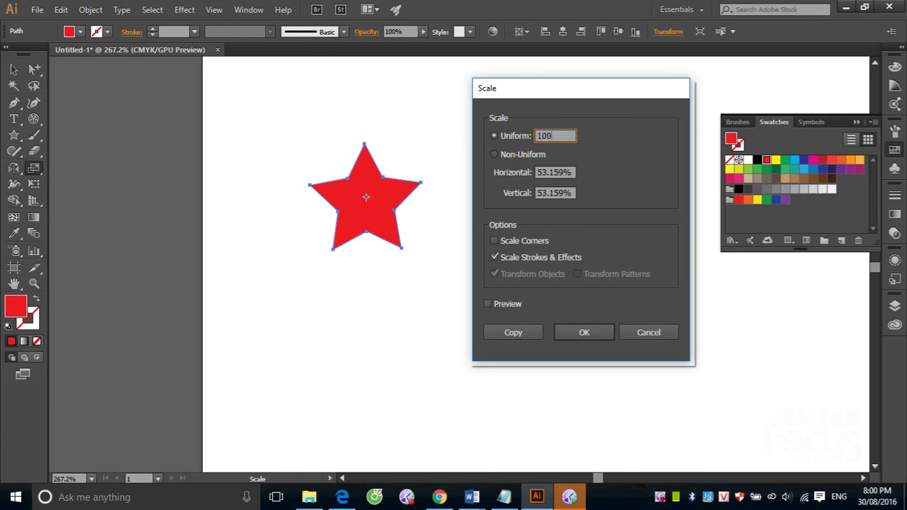
click(584, 333)
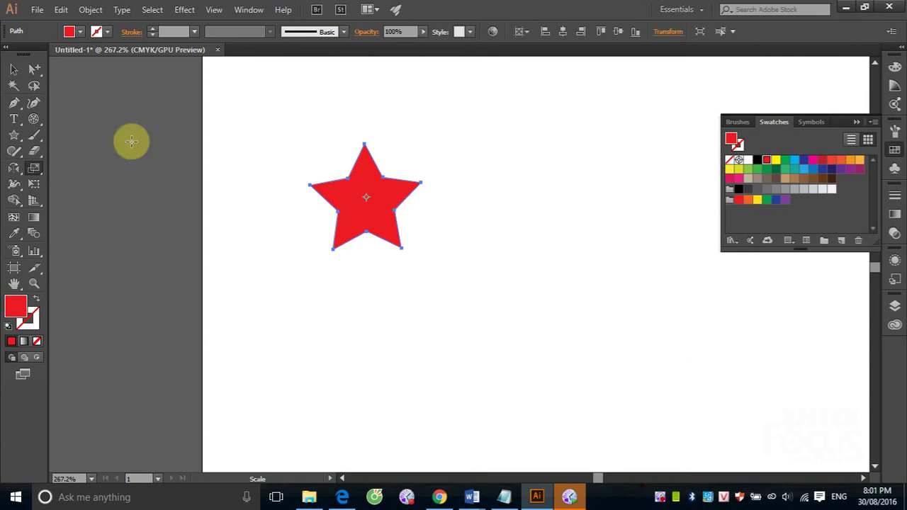
Scale the red star uniformly to 50%
click(14, 69)
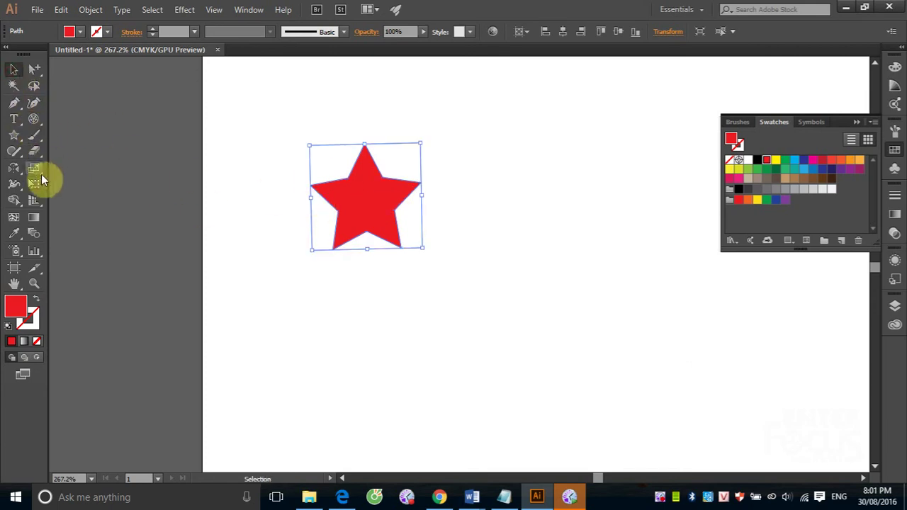
double_click(34, 169)
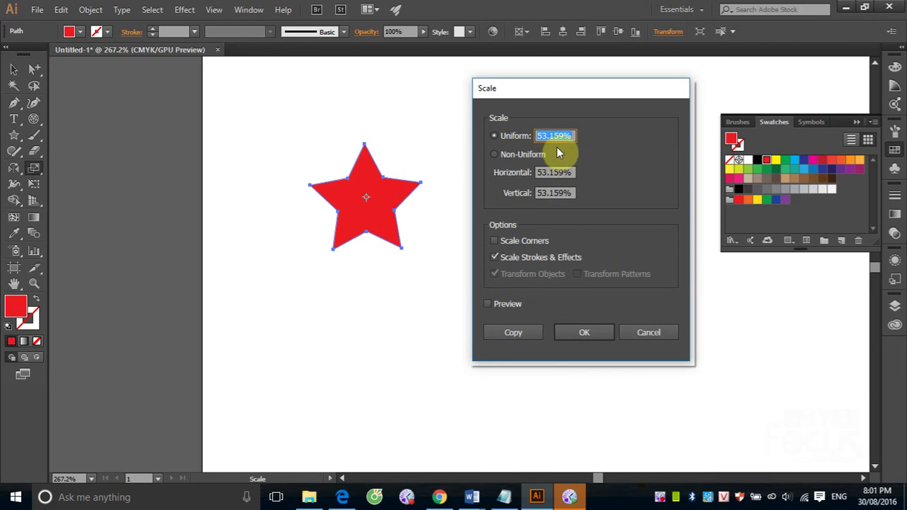
text(50)
click(567, 333)
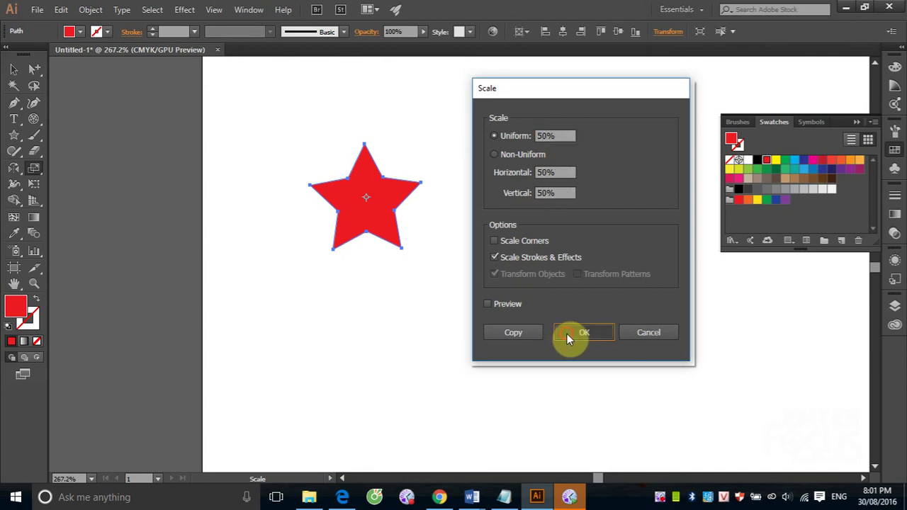
click(31, 170)
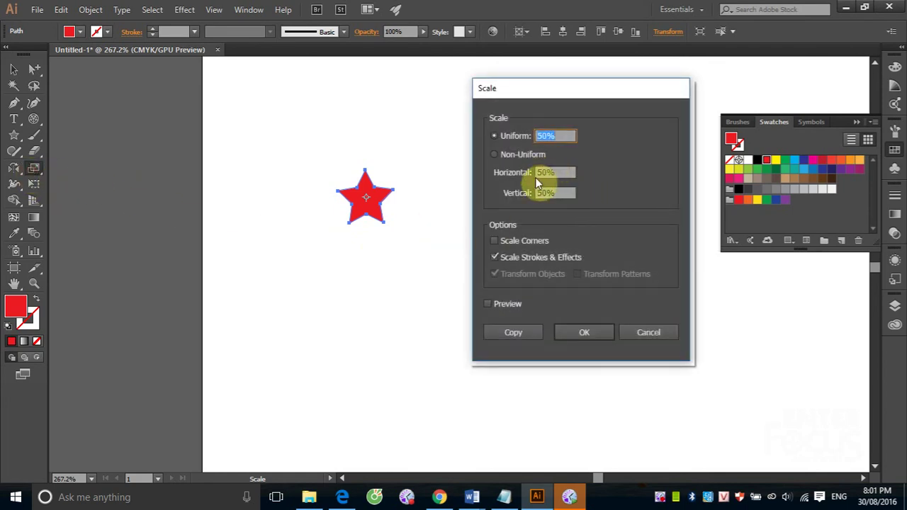
Scale the star non-uniformly to 100% horizontal and 50% vertical, then reopen the Scale dialog
click(495, 156)
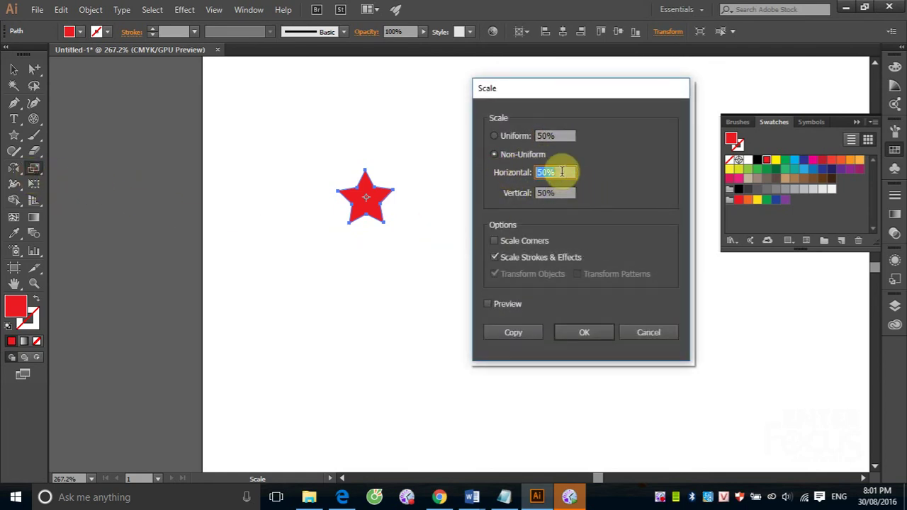
text(100)
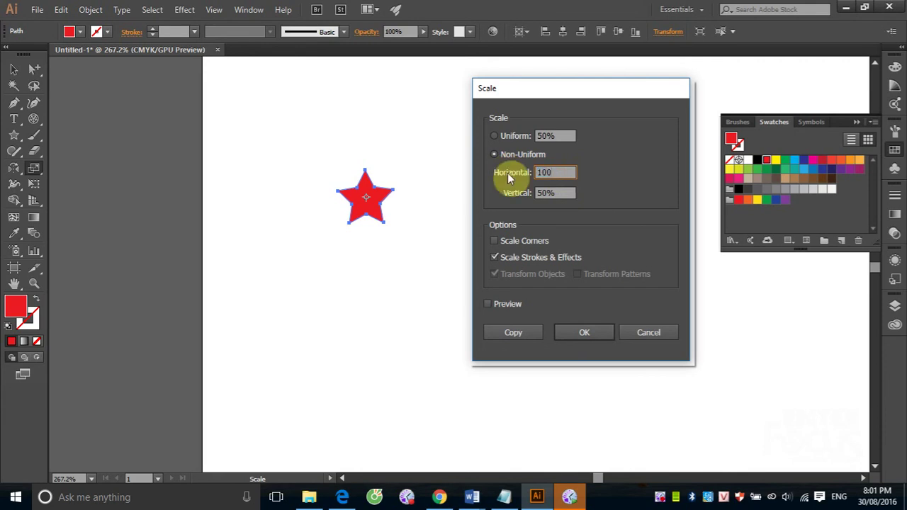
click(583, 332)
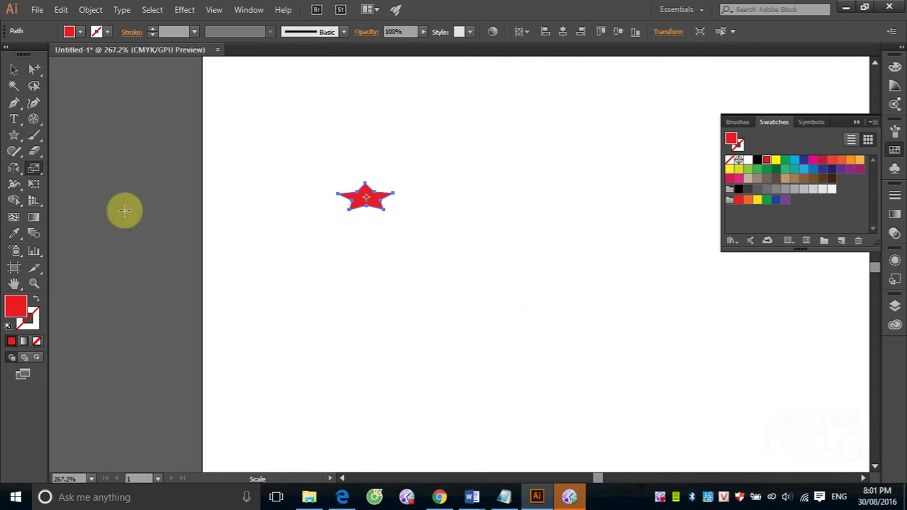
double_click(32, 174)
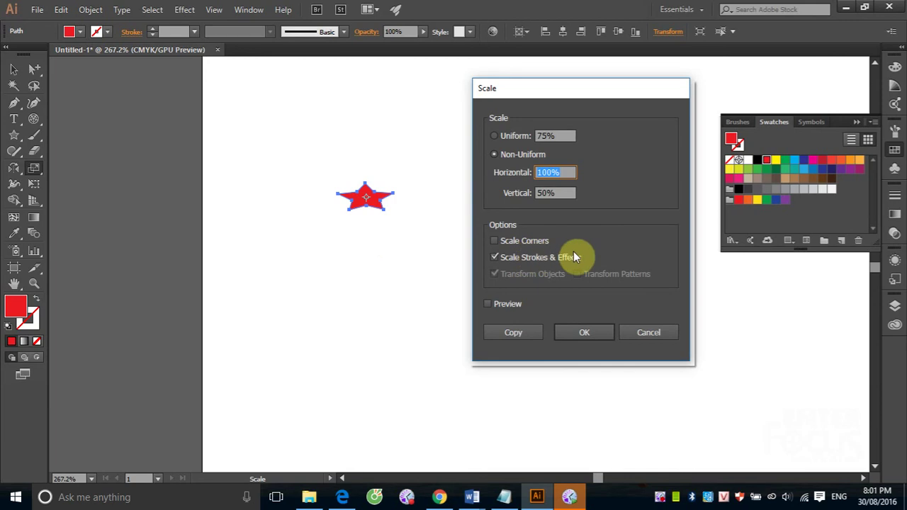
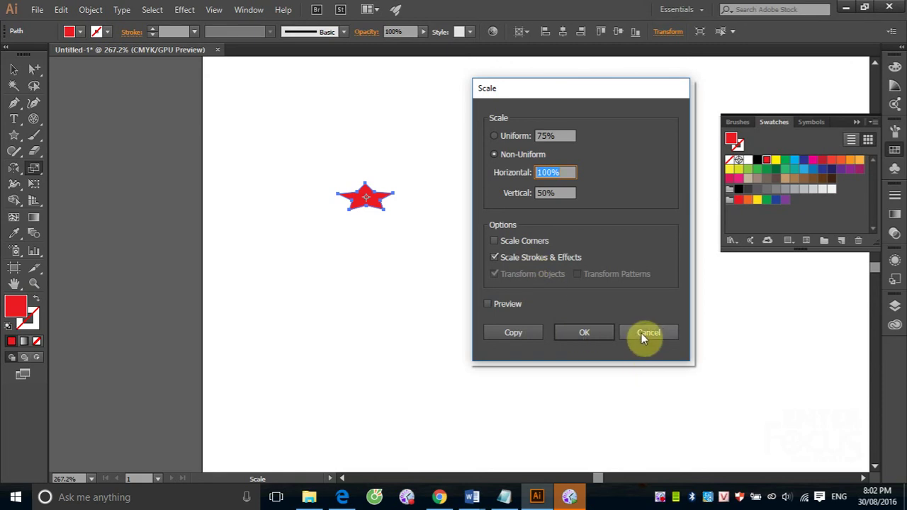
Scale the red star to 100% width and 50% height without scaling strokes, then delete it
click(494, 258)
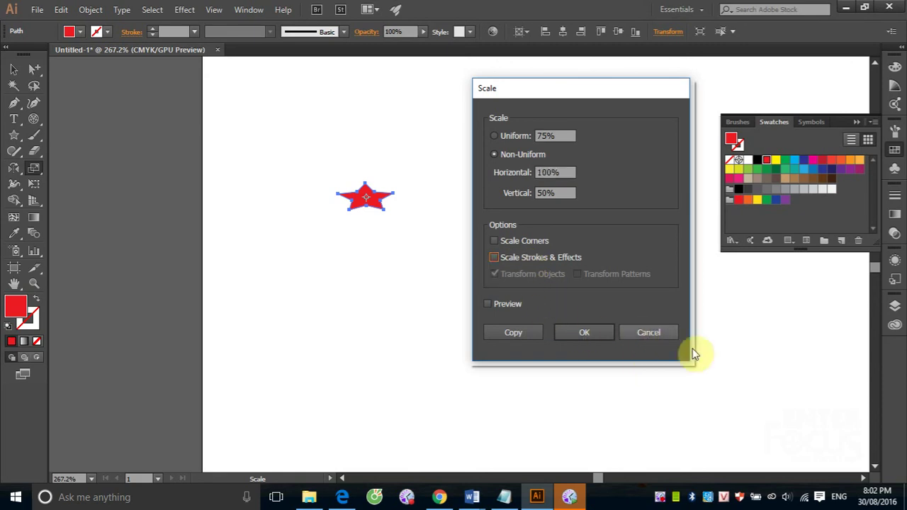
click(586, 333)
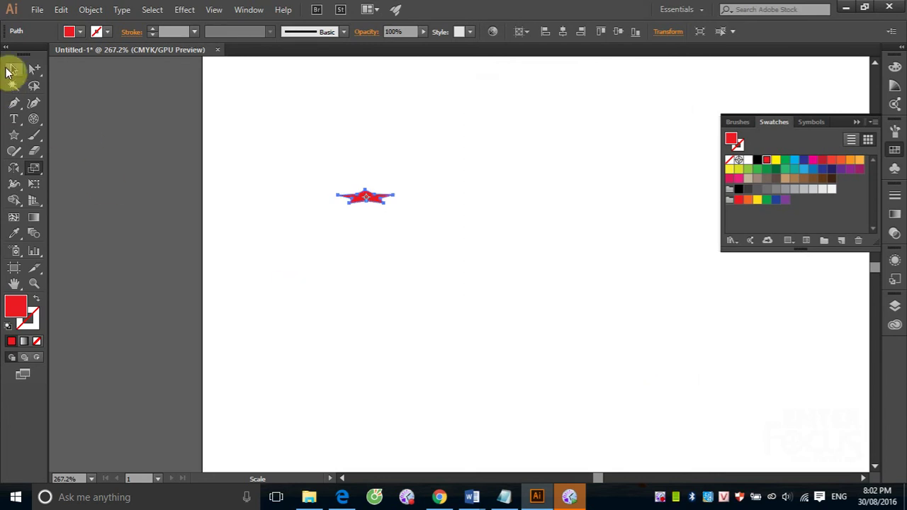
click(13, 69)
drag(297, 162, 416, 248)
key(Delete)
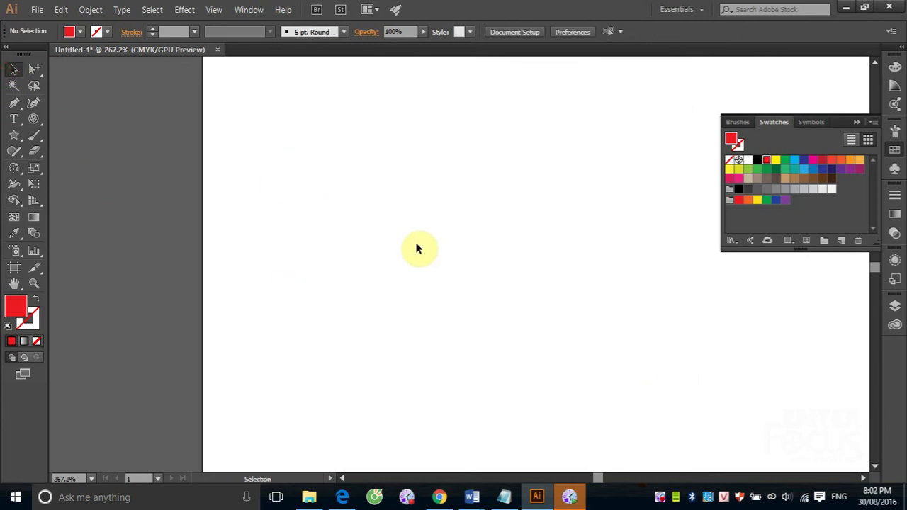
Draw a large star and move it down toward the page centre
click(13, 134)
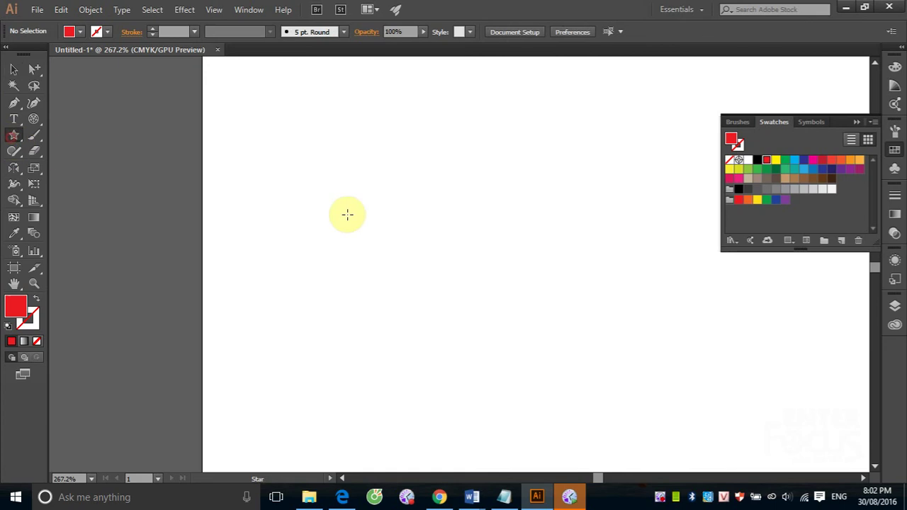
drag(393, 184, 502, 289)
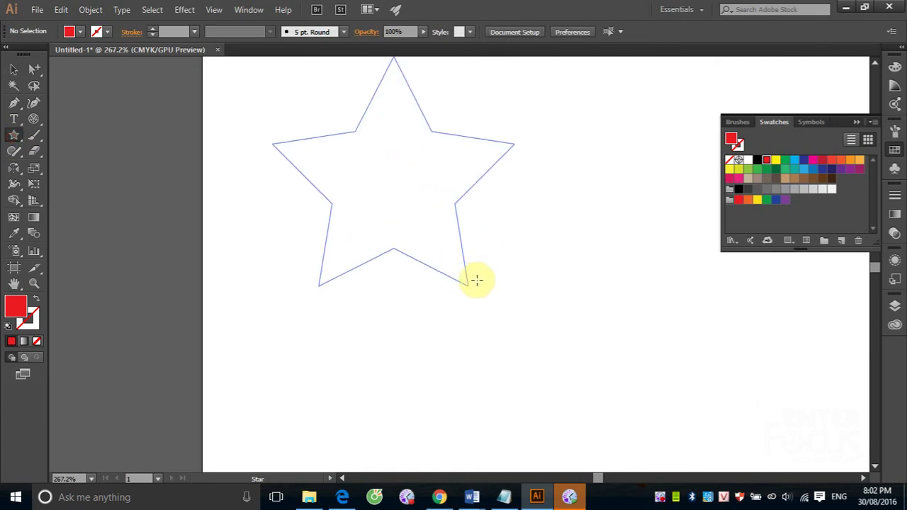
click(14, 69)
drag(359, 168, 376, 238)
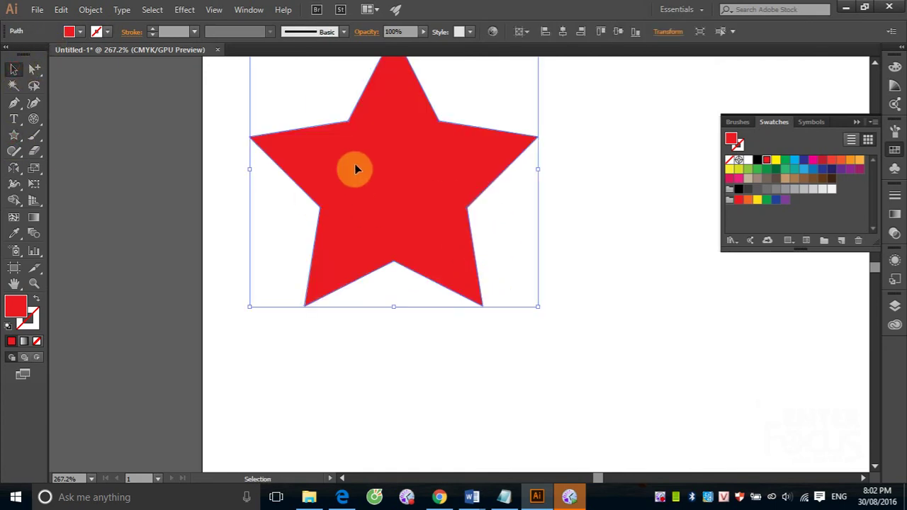
Give the star a blue outline with a 10 pt stroke weight
click(16, 308)
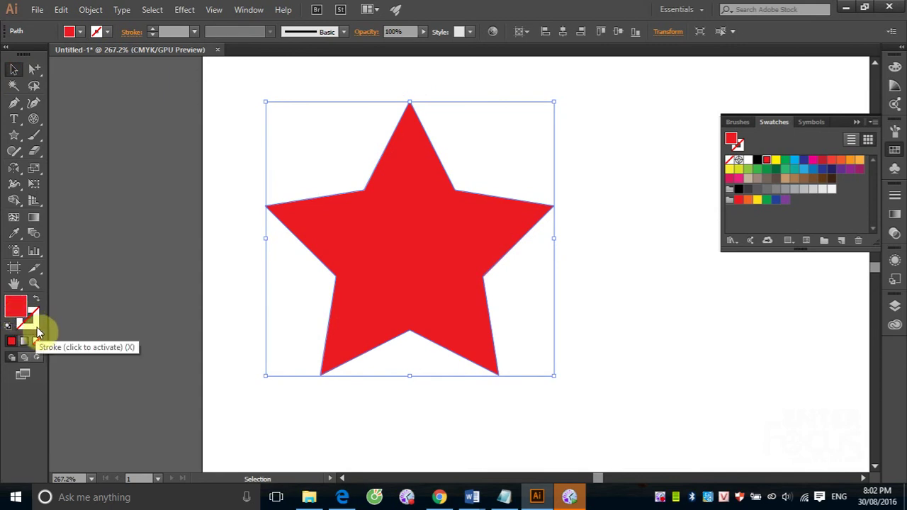
click(34, 323)
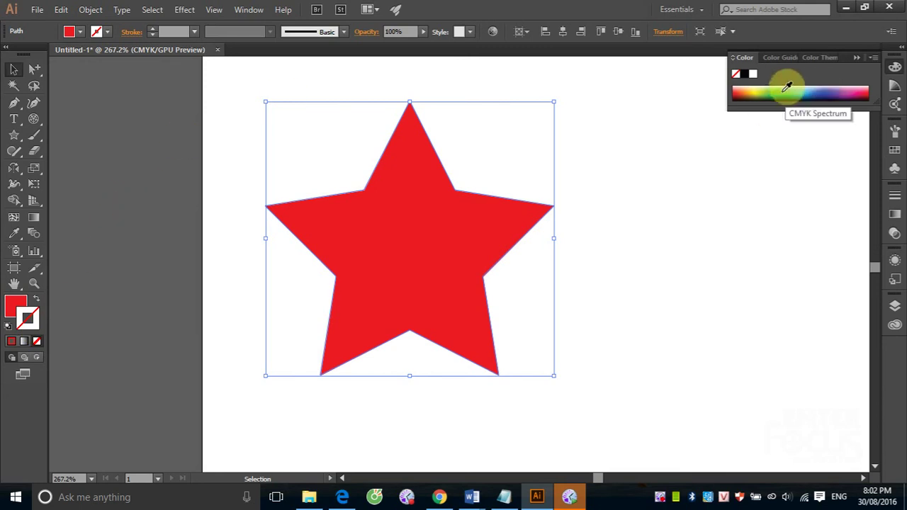
click(822, 88)
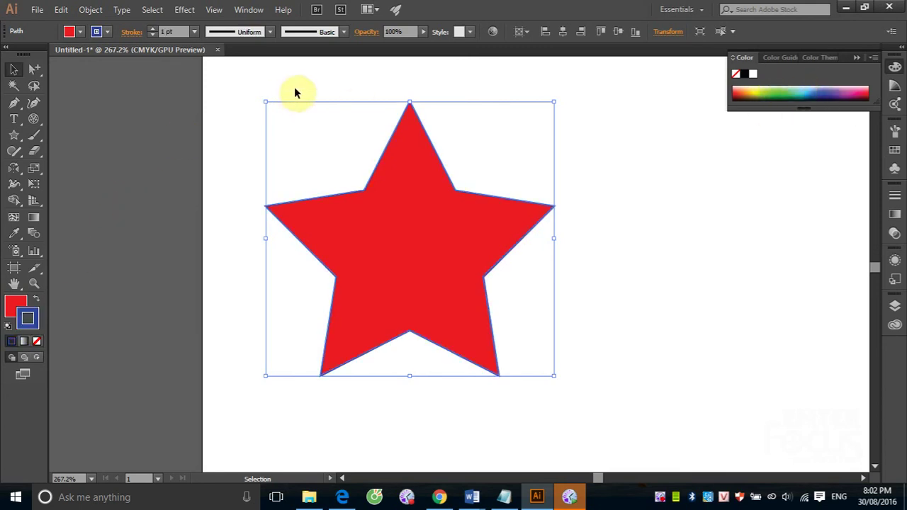
click(193, 32)
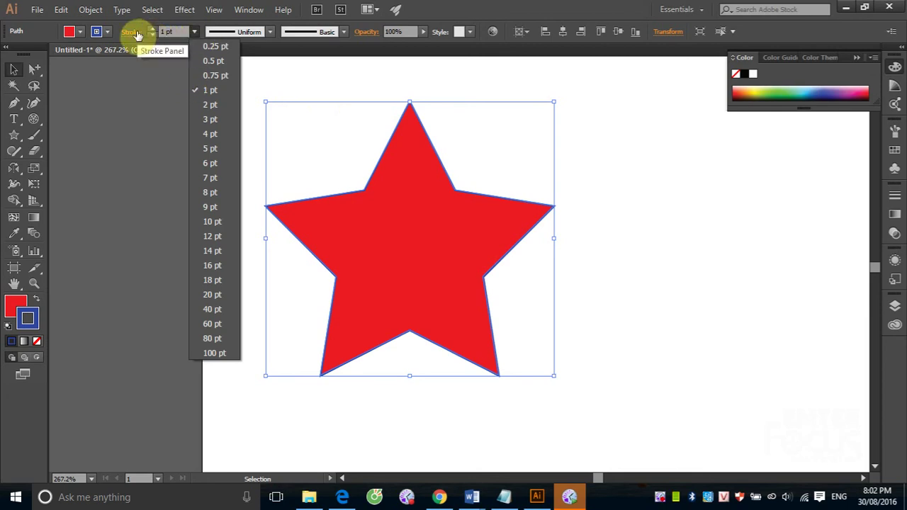
click(212, 252)
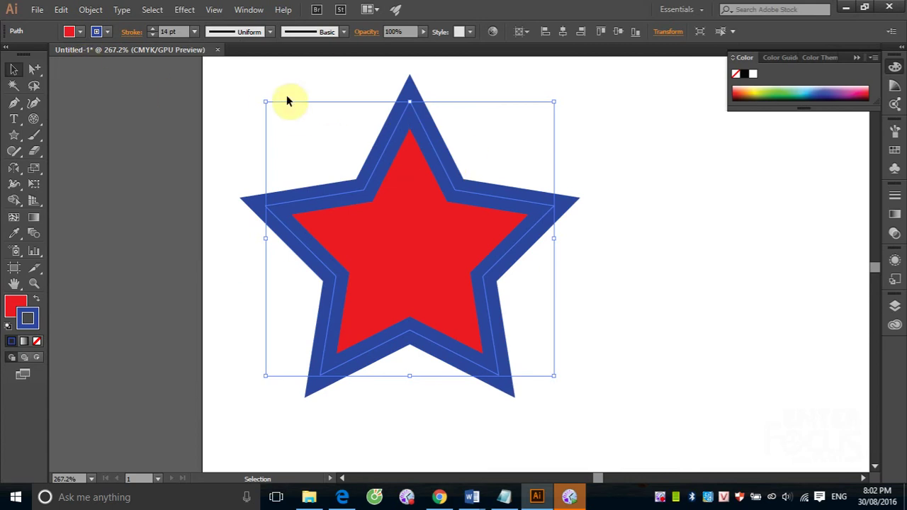
click(194, 31)
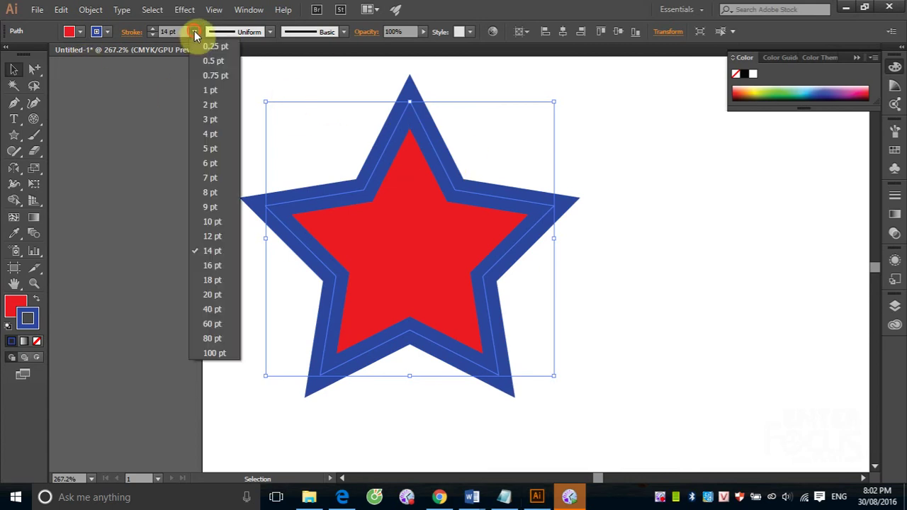
click(210, 224)
click(637, 294)
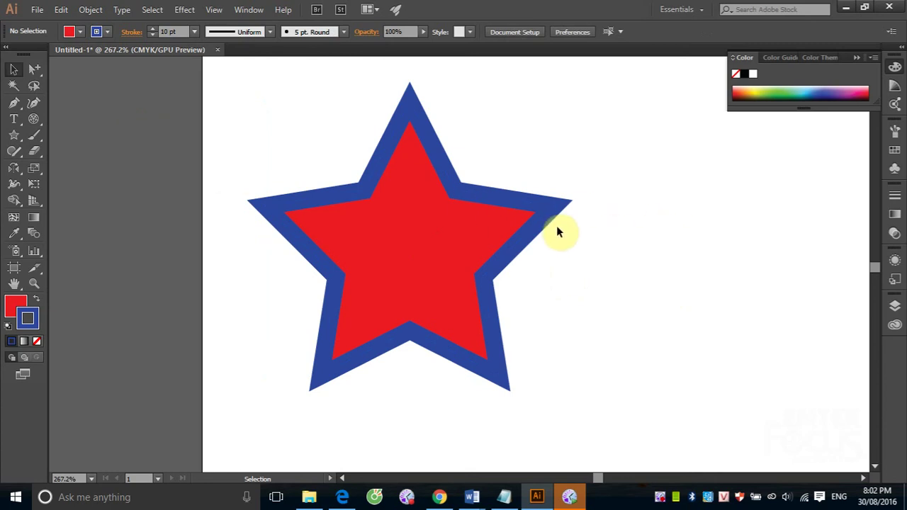
click(512, 222)
mouse_move(409, 215)
mouse_down()
mouse_move(652, 220)
mouse_move(703, 231)
mouse_up()
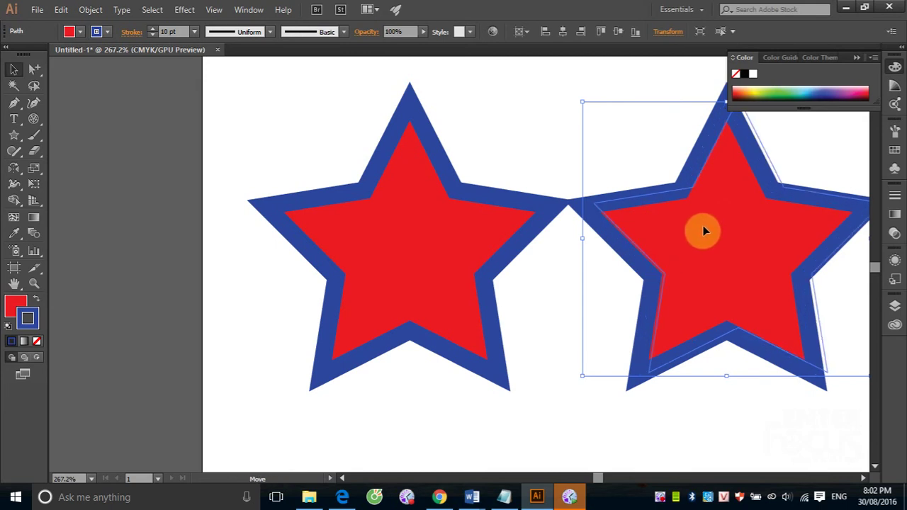
drag(663, 313, 496, 310)
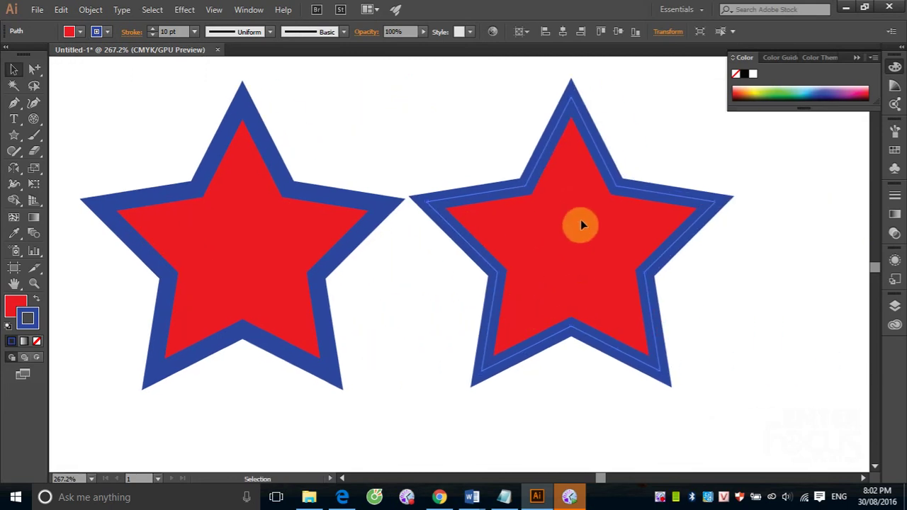
click(31, 171)
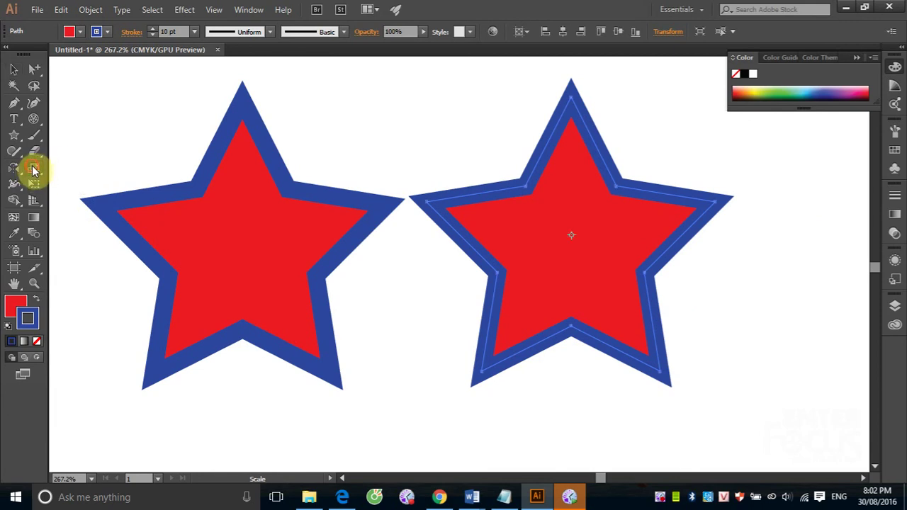
drag(659, 116, 606, 170)
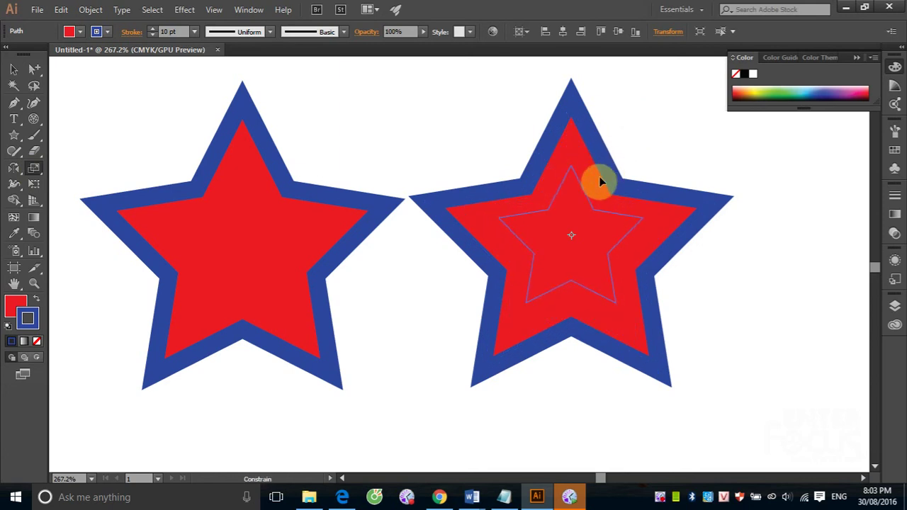
drag(606, 170, 582, 212)
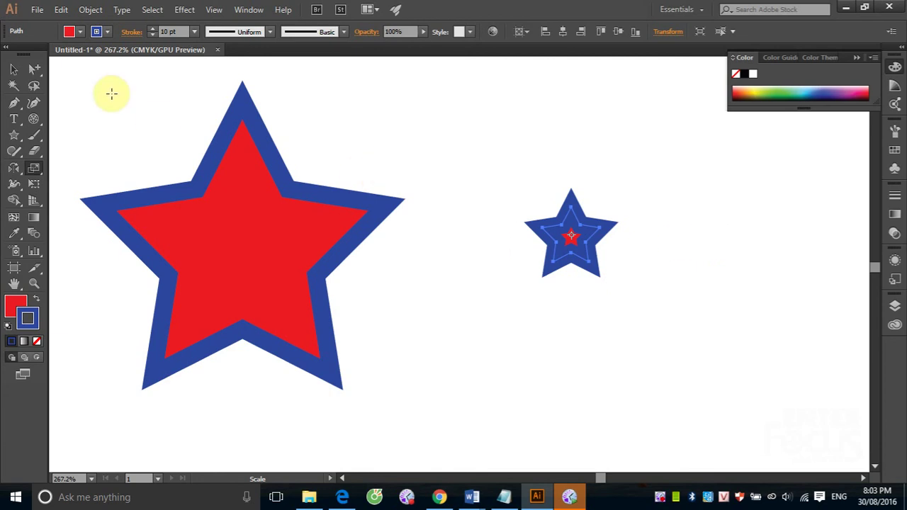
double_click(33, 171)
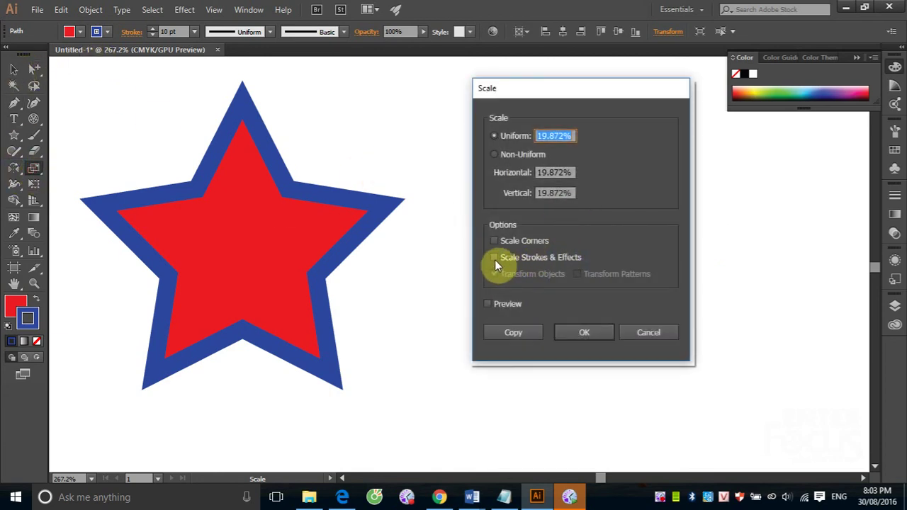
click(495, 259)
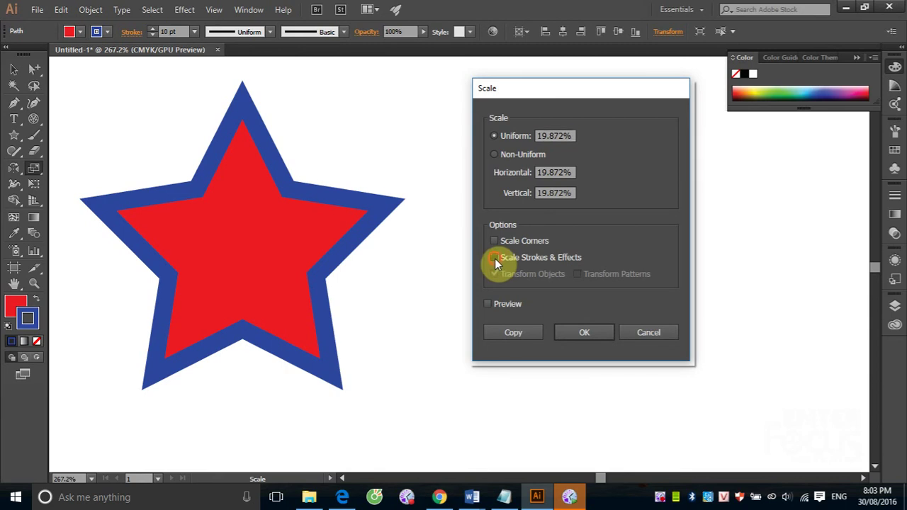
click(578, 333)
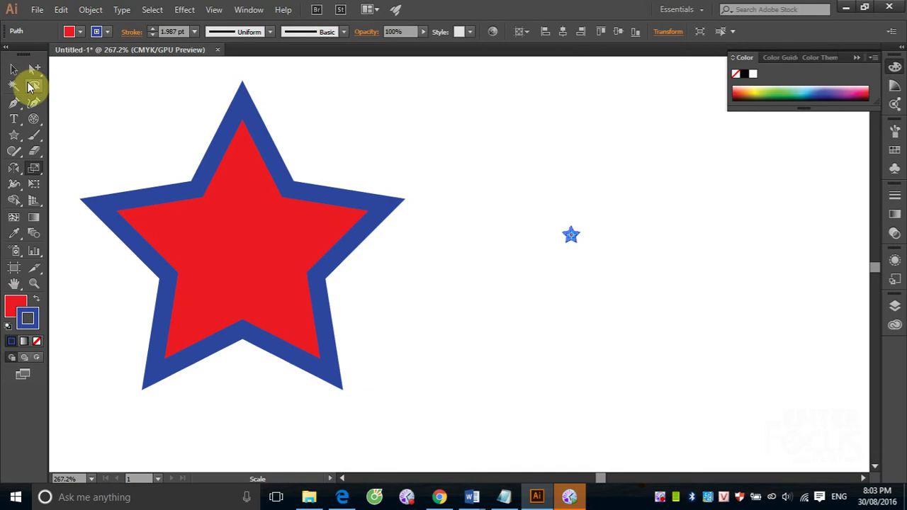
click(18, 73)
click(488, 153)
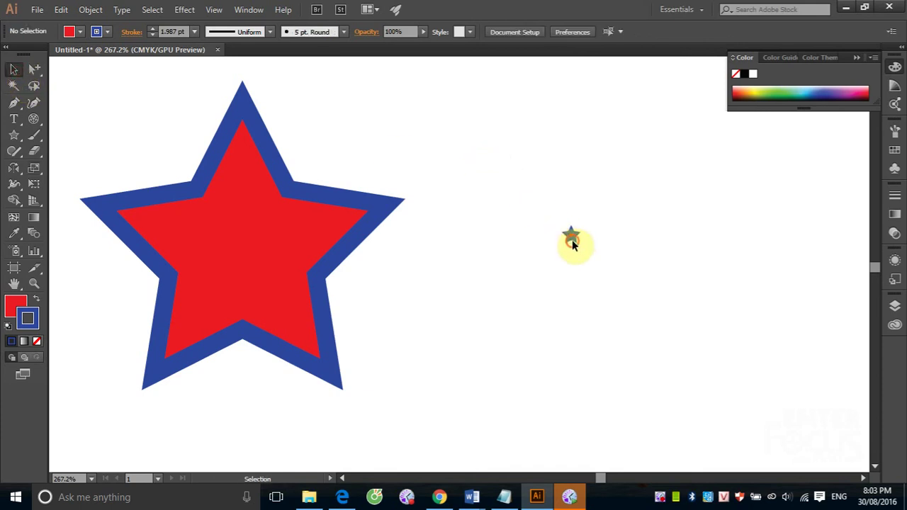
click(571, 237)
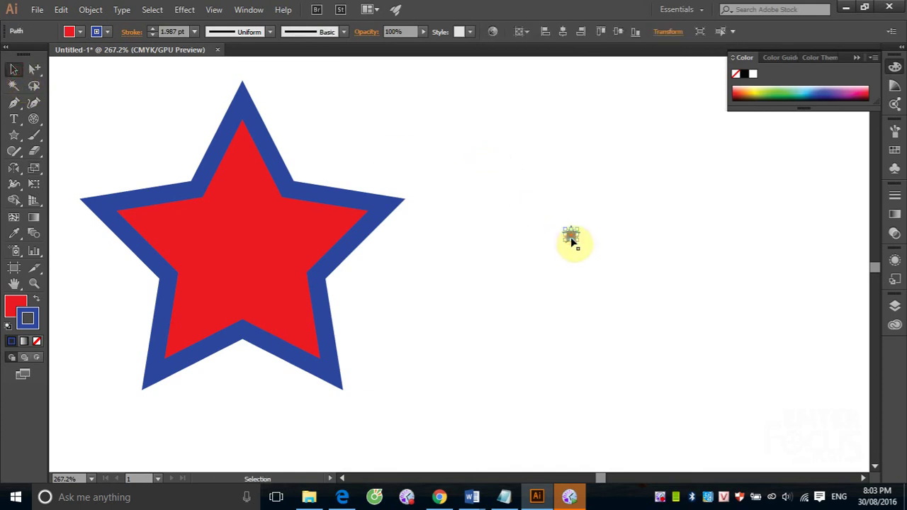
key(Delete)
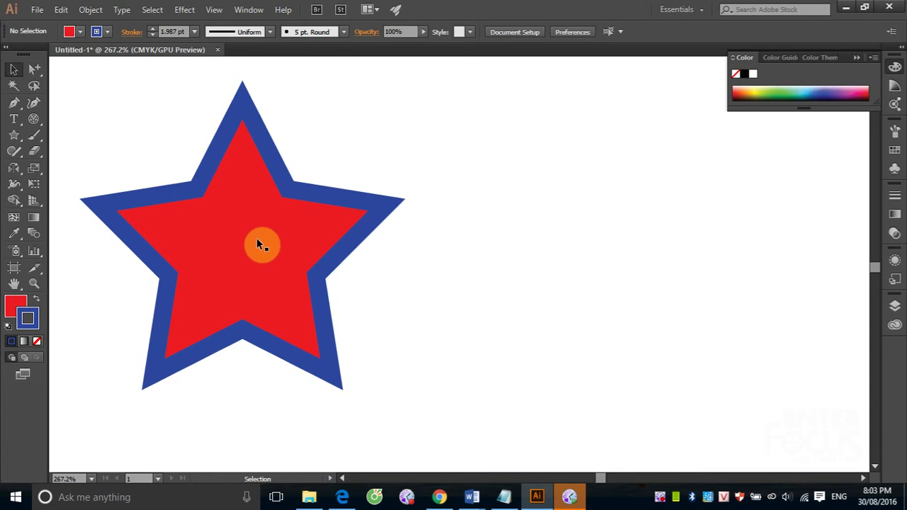
drag(260, 245, 581, 237)
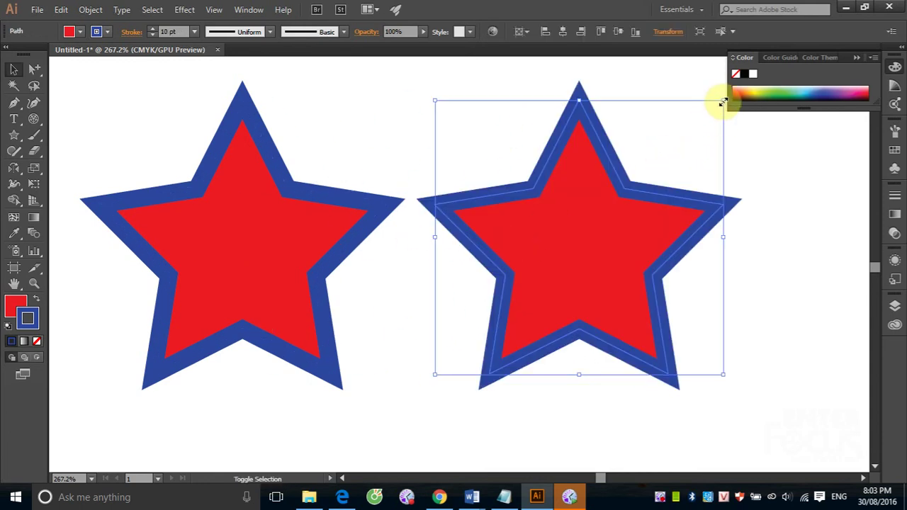
drag(723, 101, 612, 224)
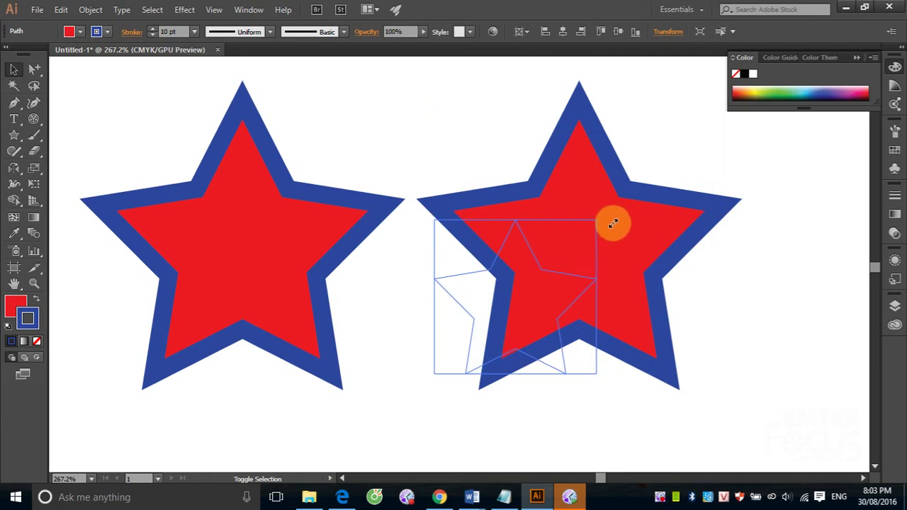
drag(613, 224, 611, 232)
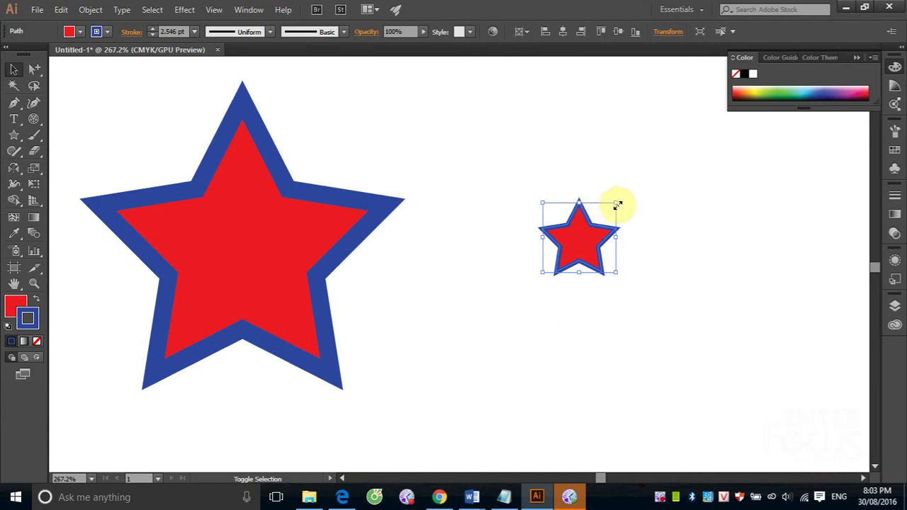
drag(616, 203, 863, 32)
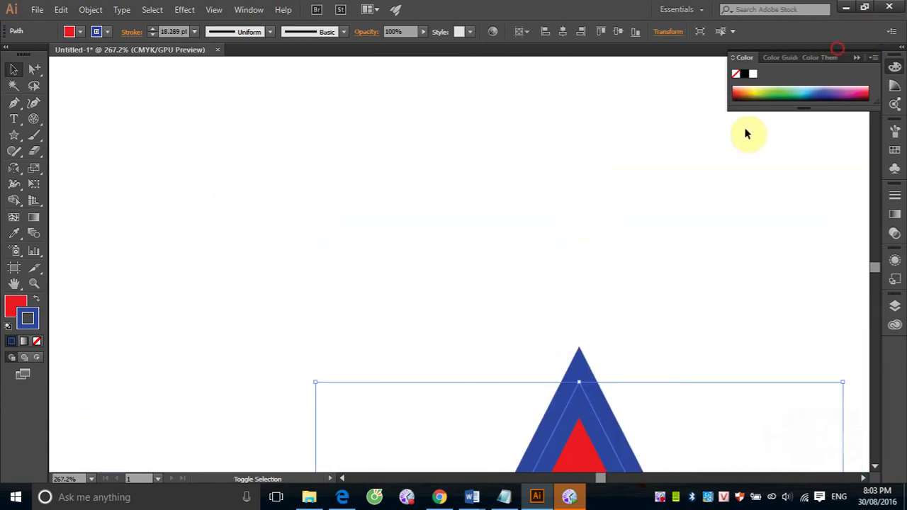
drag(468, 378, 484, 131)
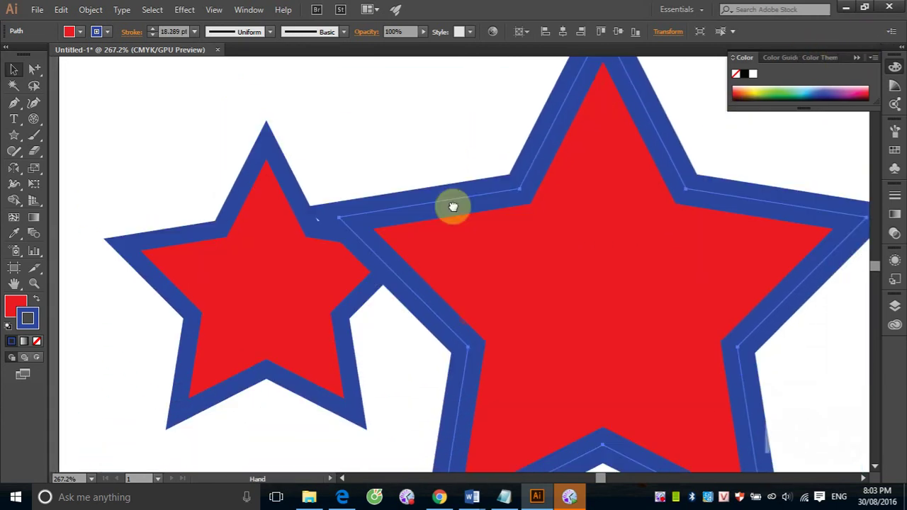
drag(593, 275, 528, 194)
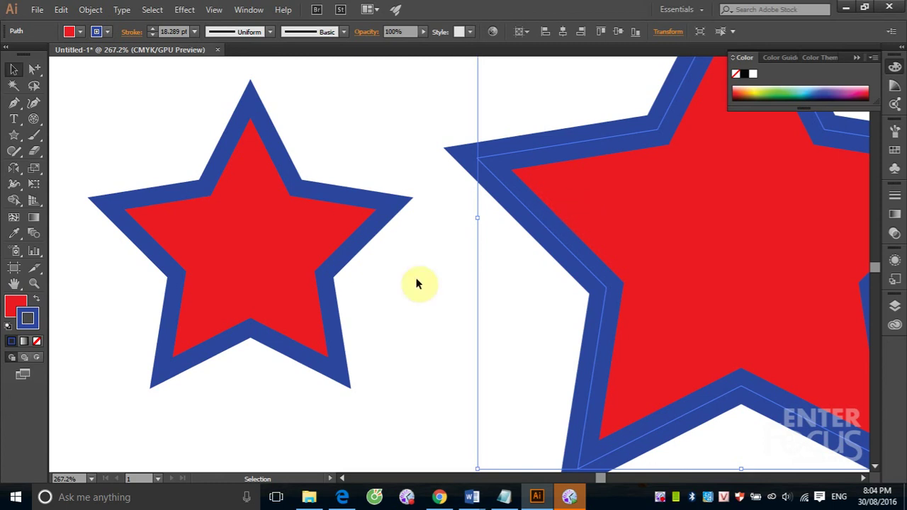
Drag with the Shear tool on the large star, then cancel the Shear dialog
click(32, 174)
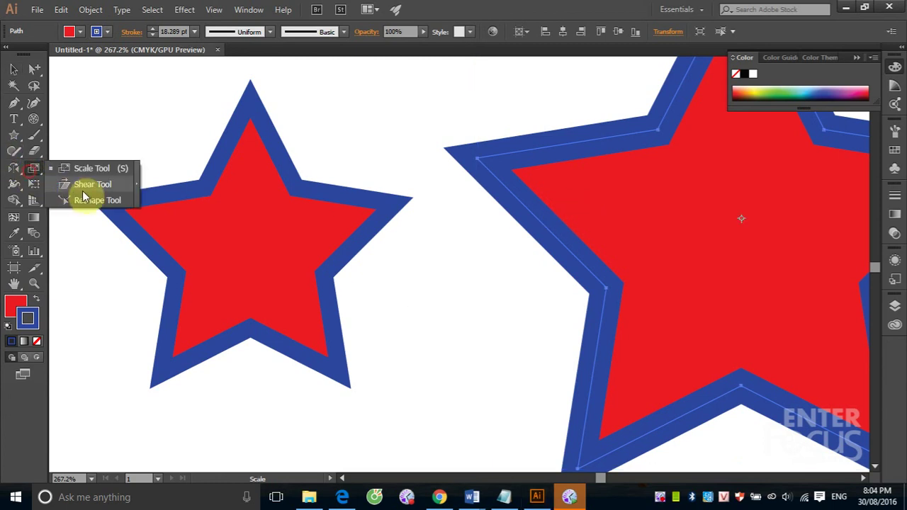
click(91, 184)
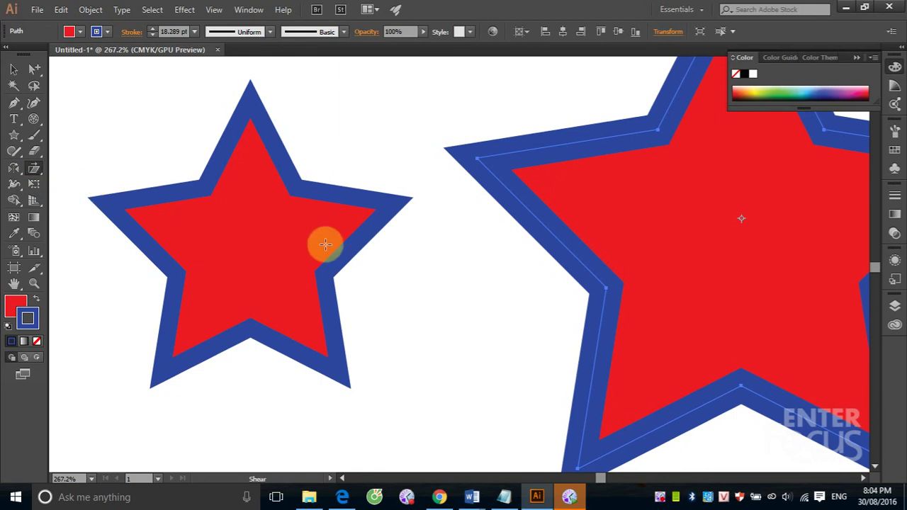
key(ctrl+minus)
key(ctrl+minus)
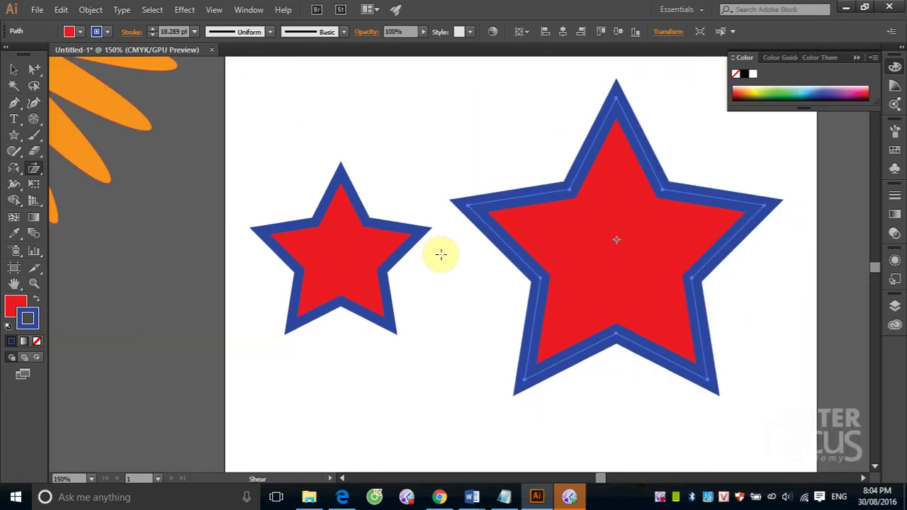
mouse_move(583, 222)
mouse_down()
mouse_move(559, 221)
mouse_move(584, 224)
mouse_up()
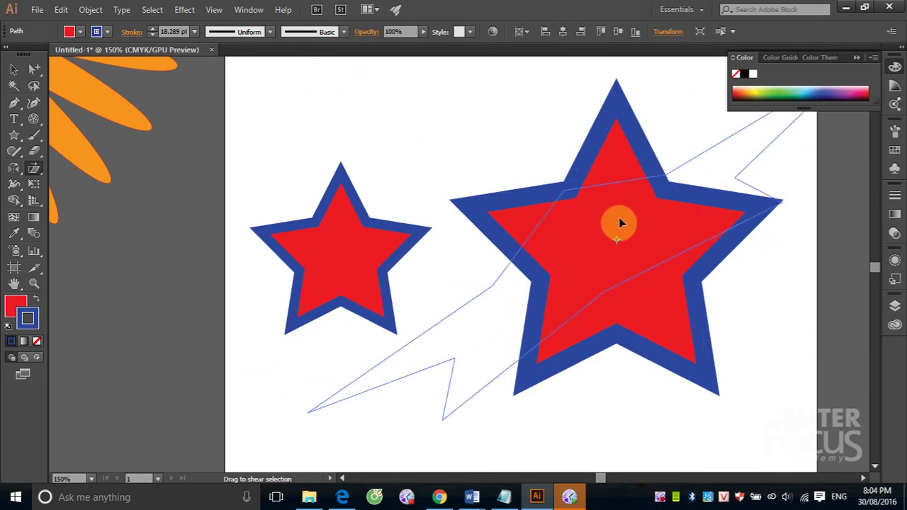
drag(583, 224, 583, 223)
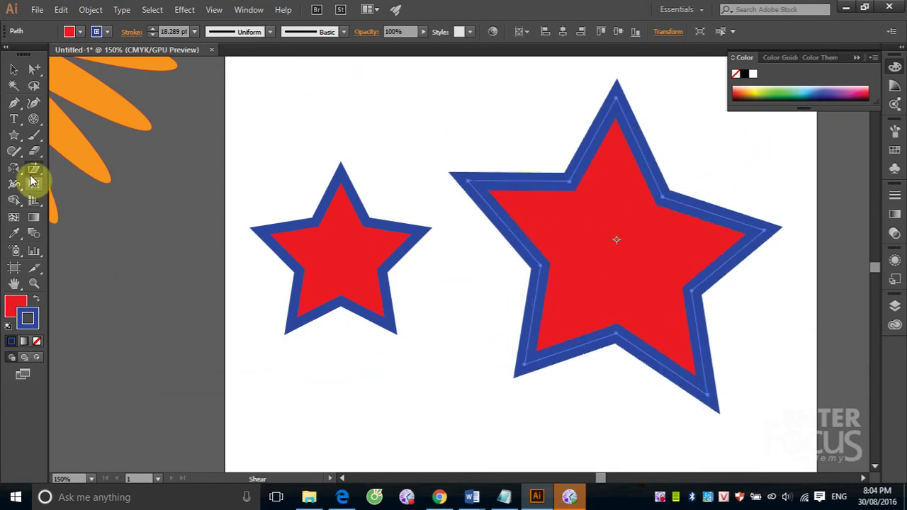
double_click(33, 170)
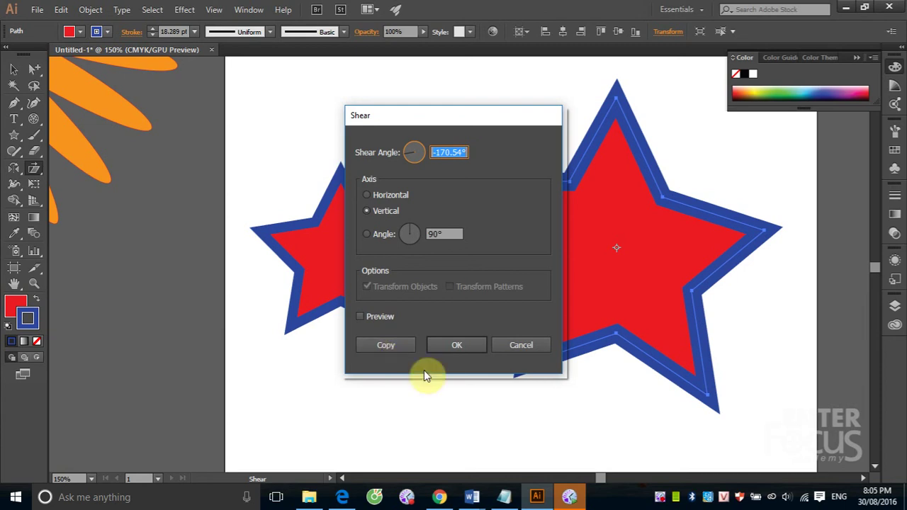
click(515, 347)
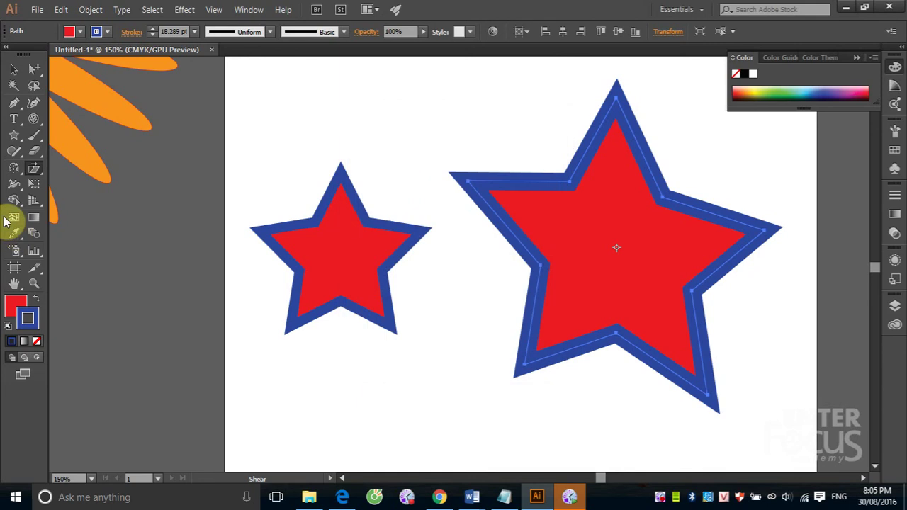
click(13, 68)
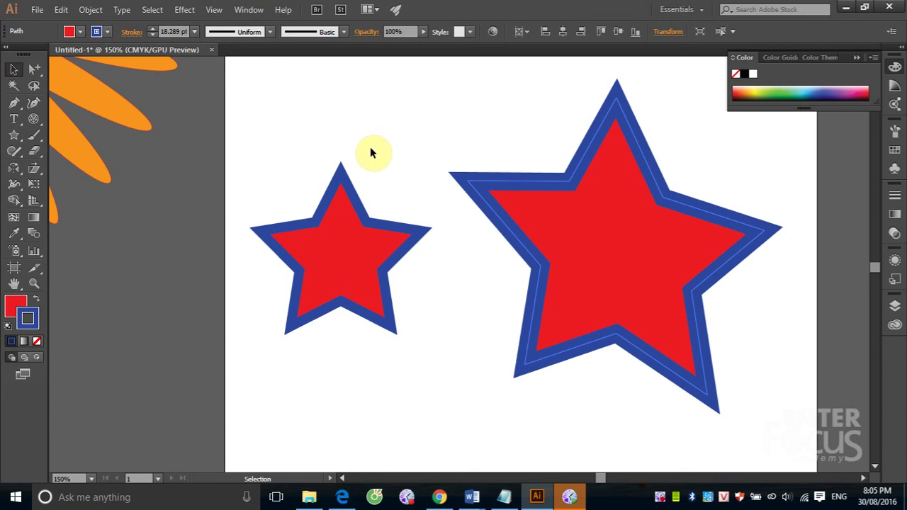
Delete both stars, then move the orange flower onto the artboard and delete it
drag(268, 129, 618, 377)
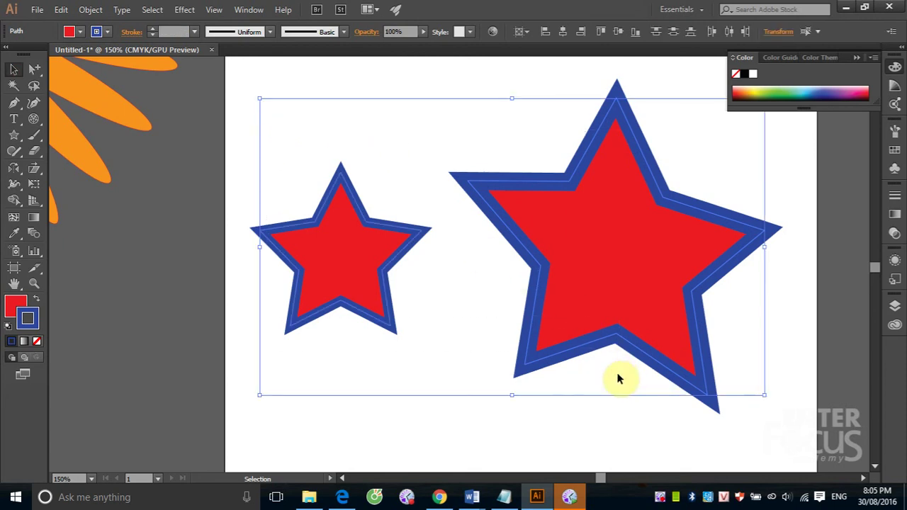
key(Delete)
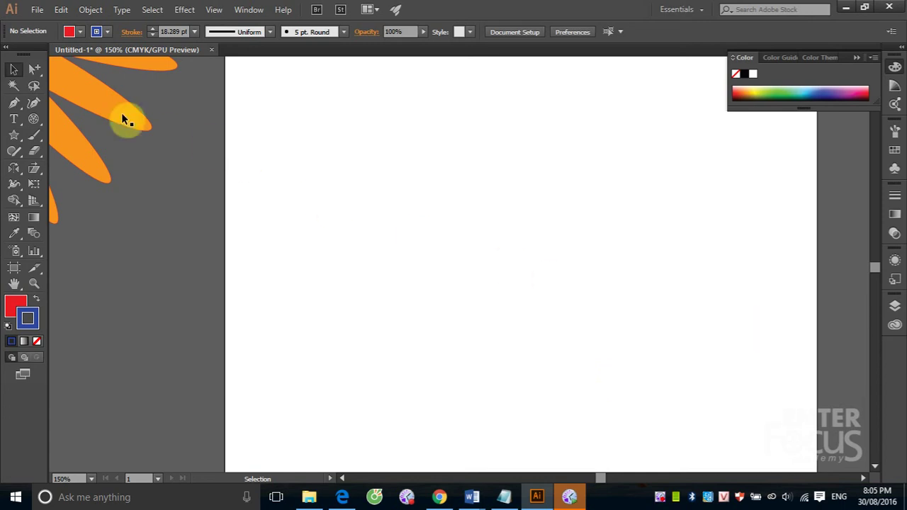
drag(124, 119, 666, 298)
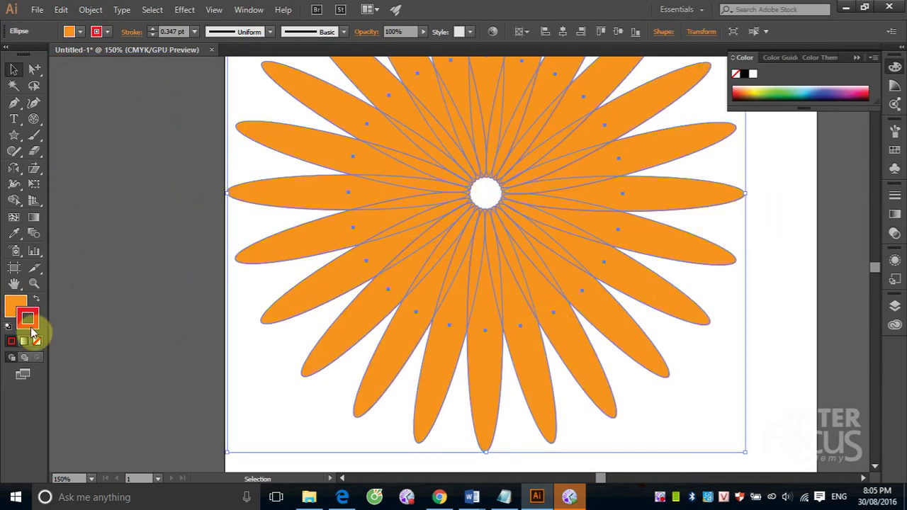
click(186, 247)
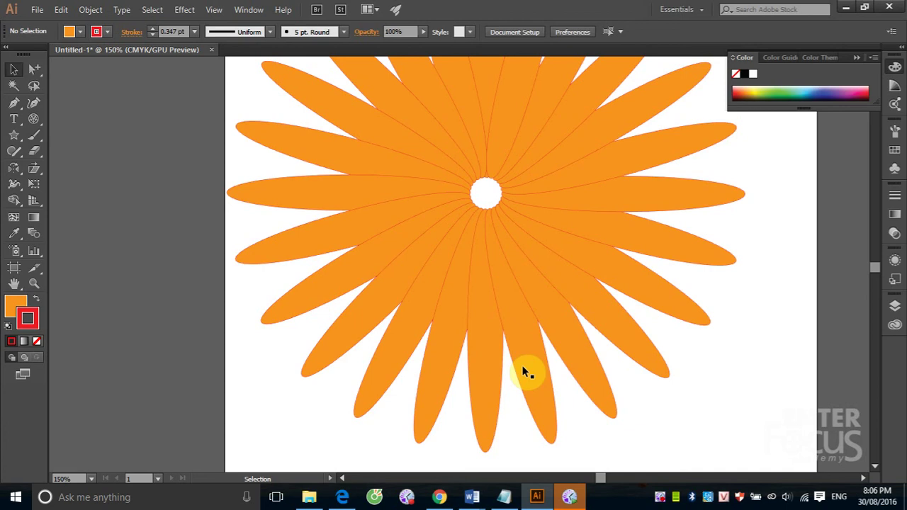
drag(241, 82, 585, 320)
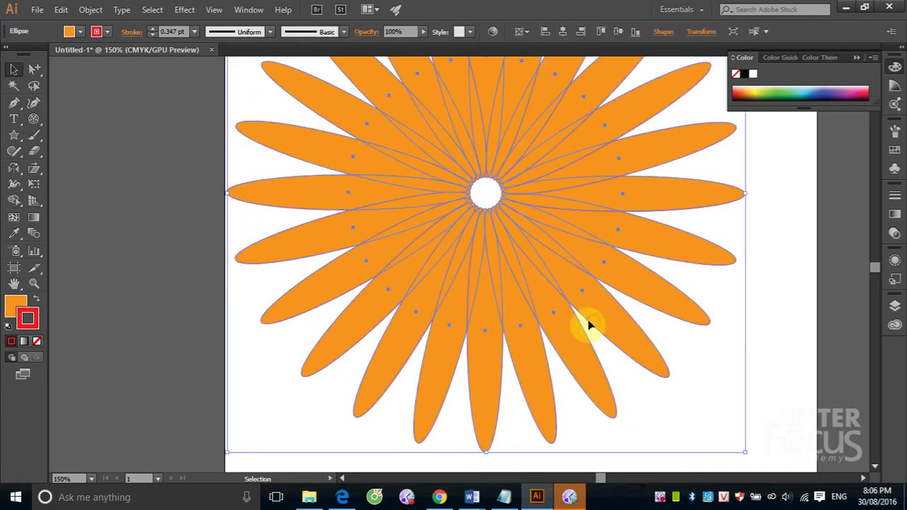
key(Delete)
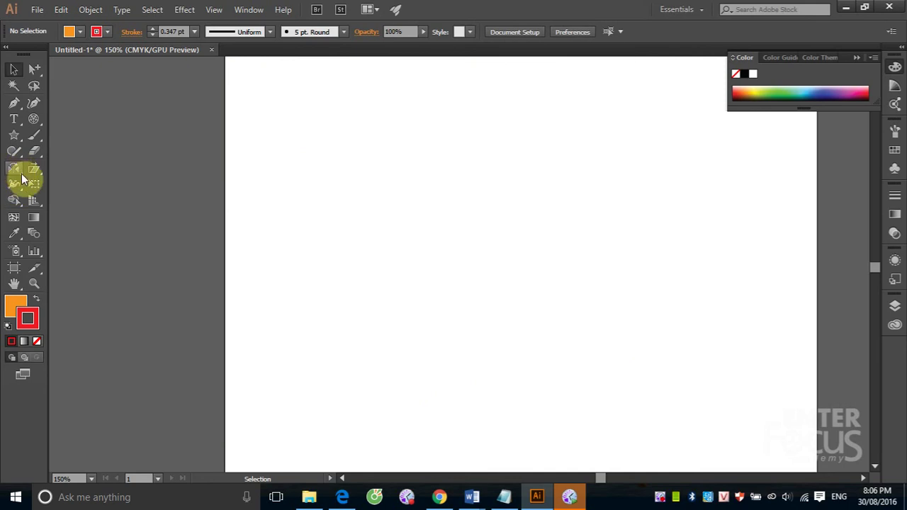
Draw an orange star and nudge it slightly down on the artboard
click(13, 135)
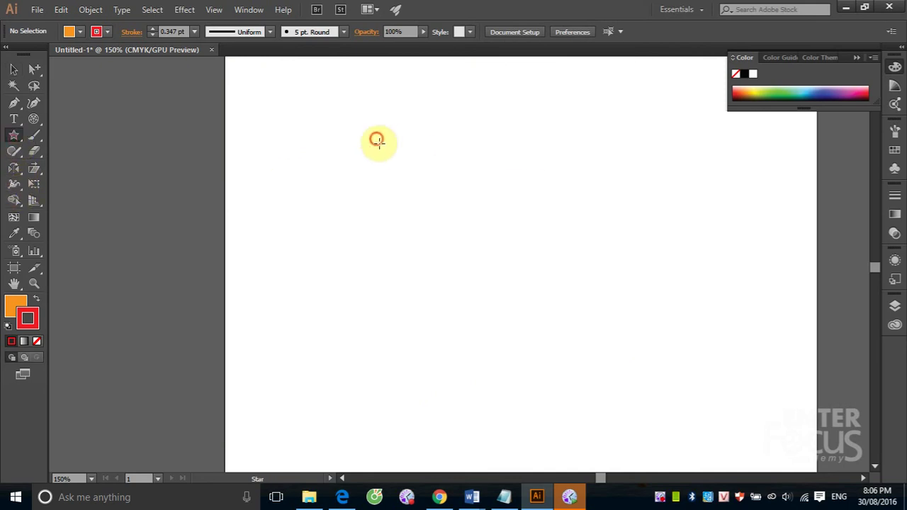
drag(375, 140, 432, 210)
click(14, 69)
drag(395, 152, 391, 186)
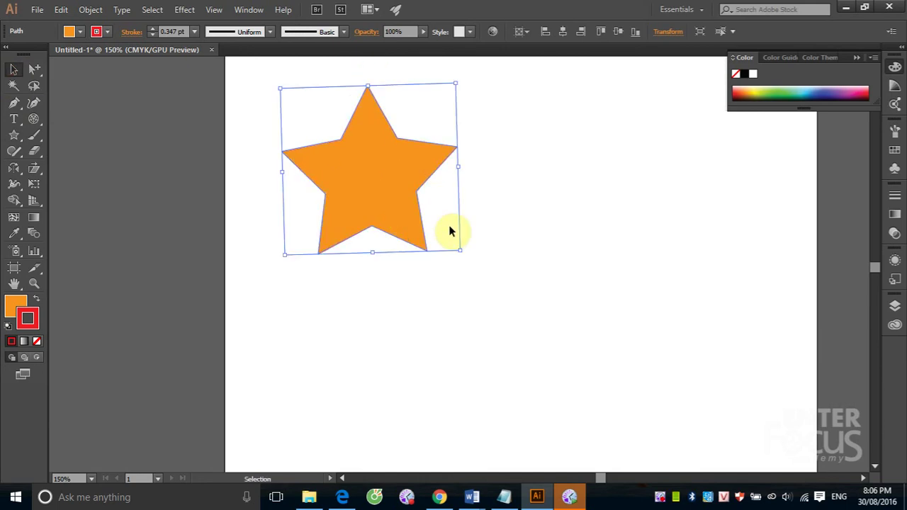
click(601, 264)
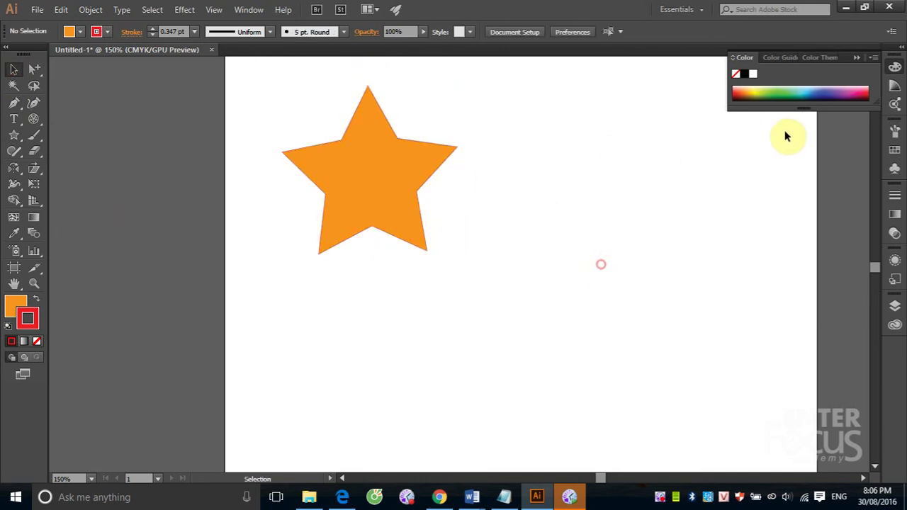
Draw a red-filled second star offset from the orange one, then choose magenta as the fill
click(895, 150)
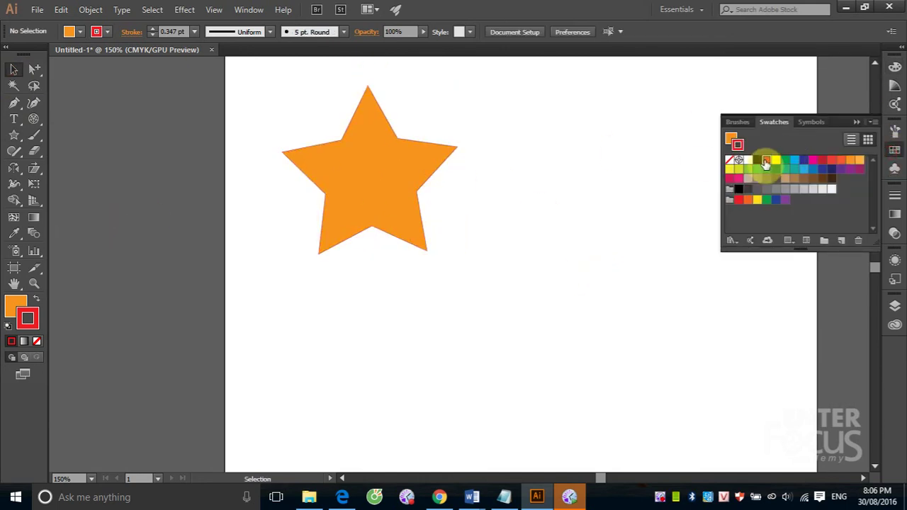
click(14, 135)
mouse_move(383, 179)
mouse_down()
mouse_move(472, 253)
mouse_move(449, 237)
mouse_up()
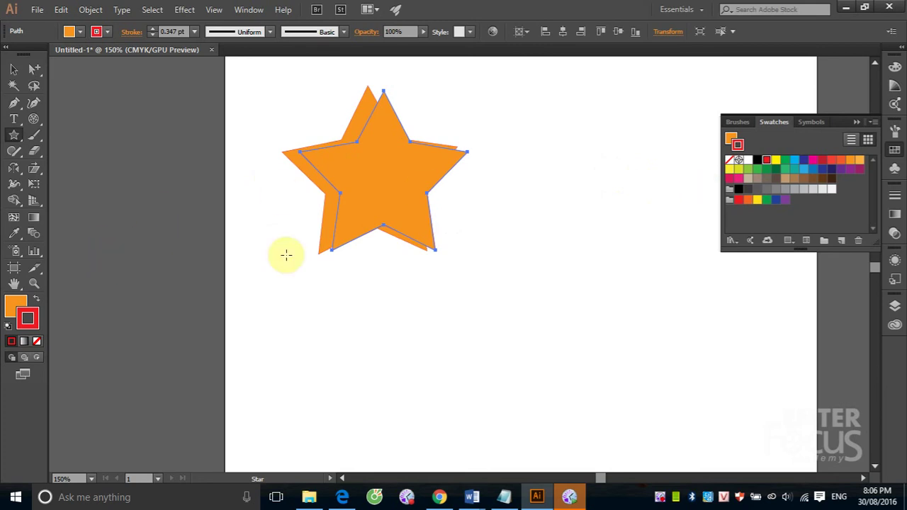
click(10, 312)
click(895, 150)
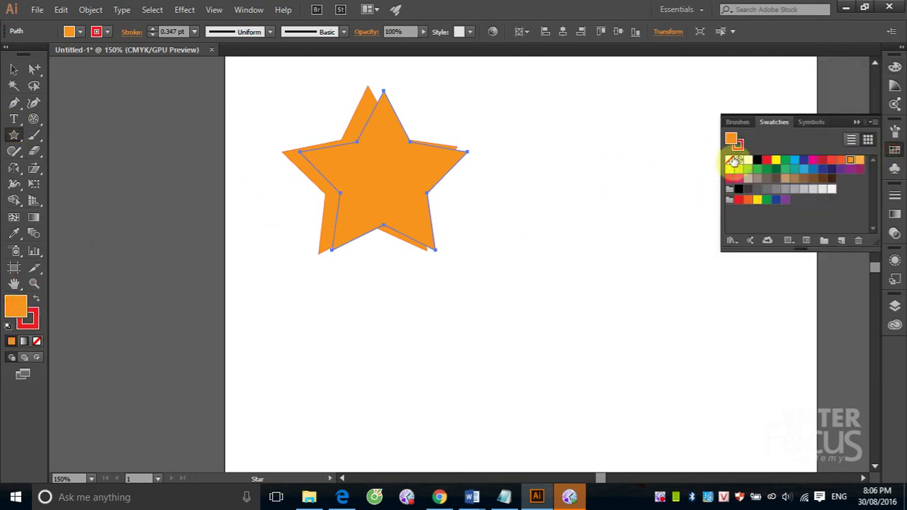
click(766, 160)
click(14, 69)
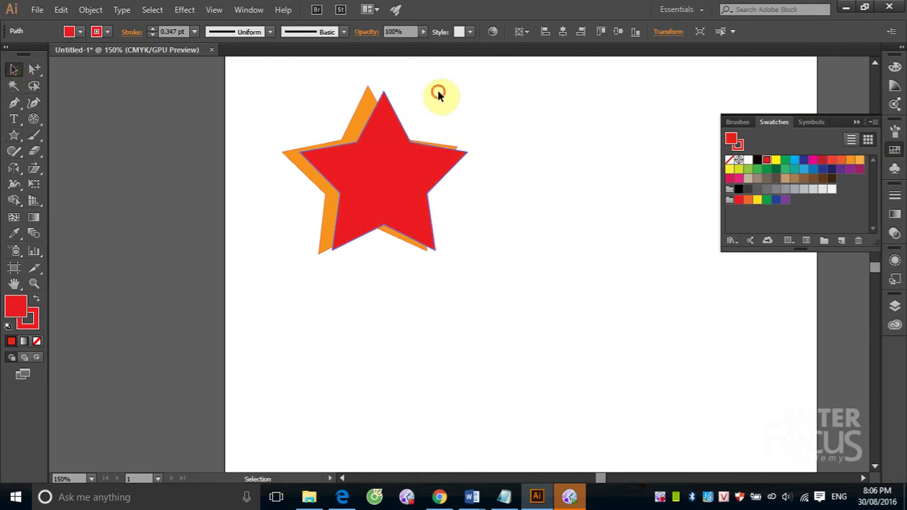
mouse_move(377, 176)
mouse_down()
mouse_move(437, 186)
mouse_move(362, 173)
mouse_up()
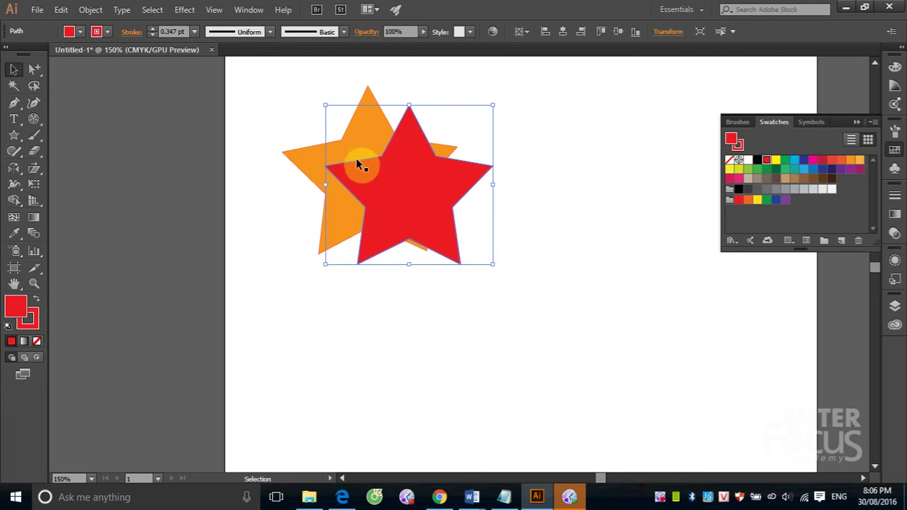
click(574, 207)
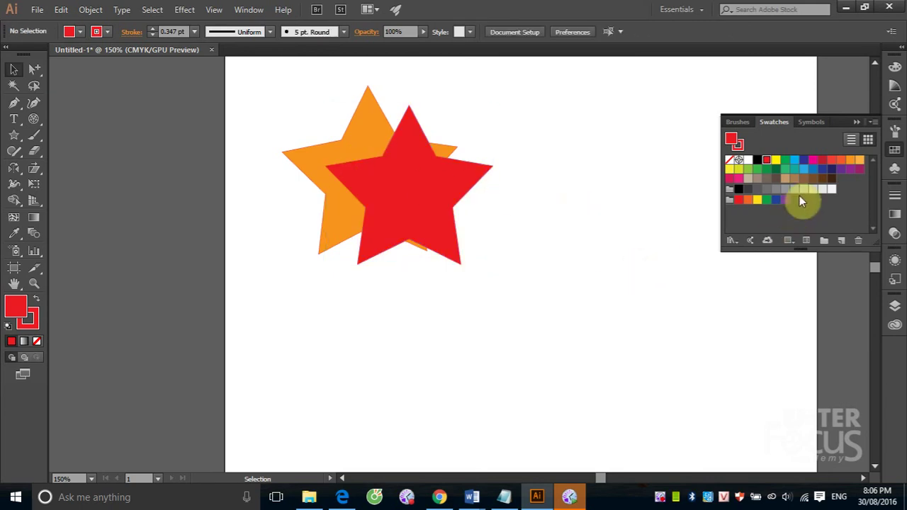
click(813, 162)
Draw a magenta star and move it down and right of the others
click(13, 135)
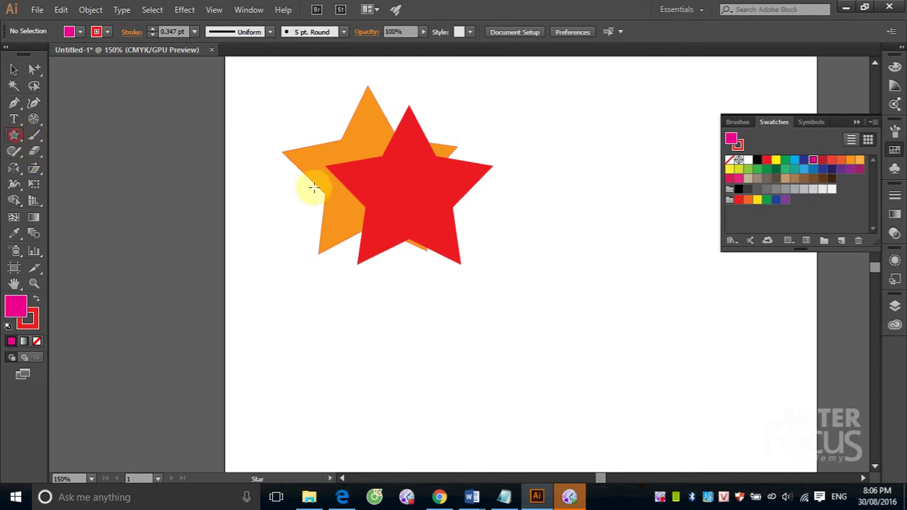
mouse_move(429, 188)
mouse_down()
mouse_move(490, 245)
mouse_move(482, 229)
mouse_up()
click(14, 68)
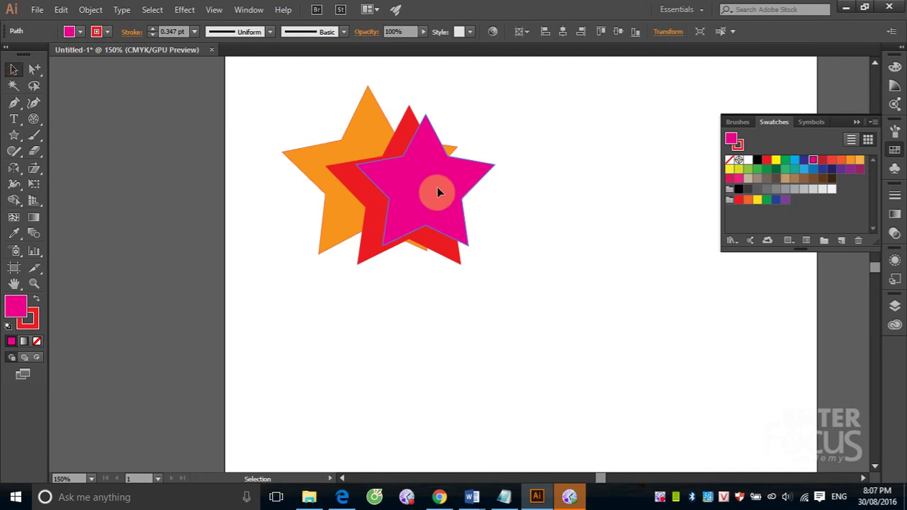
drag(437, 187, 457, 224)
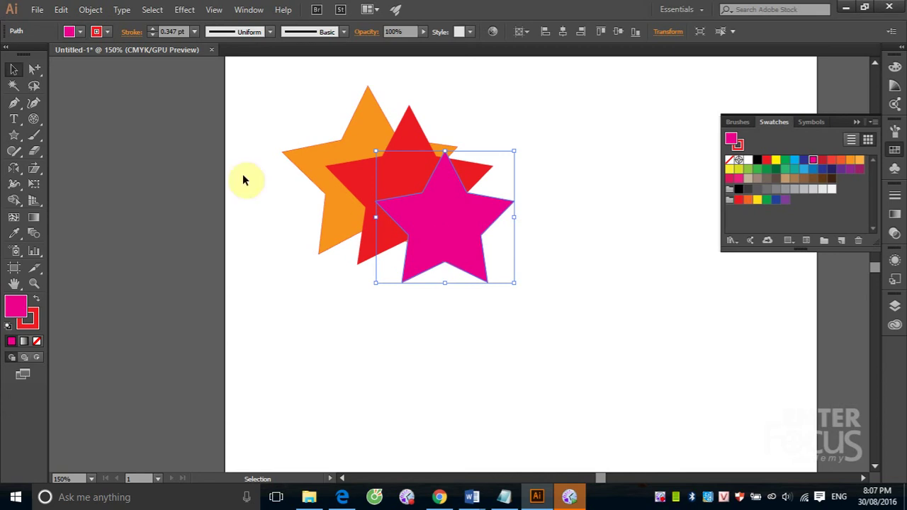
Try a blue fill and the Star options dialog, then undo and dismiss both
click(13, 135)
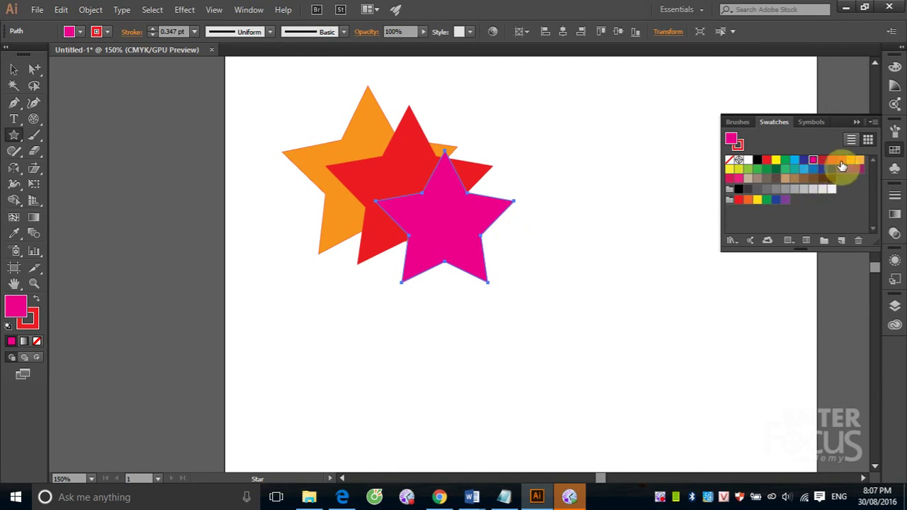
click(794, 160)
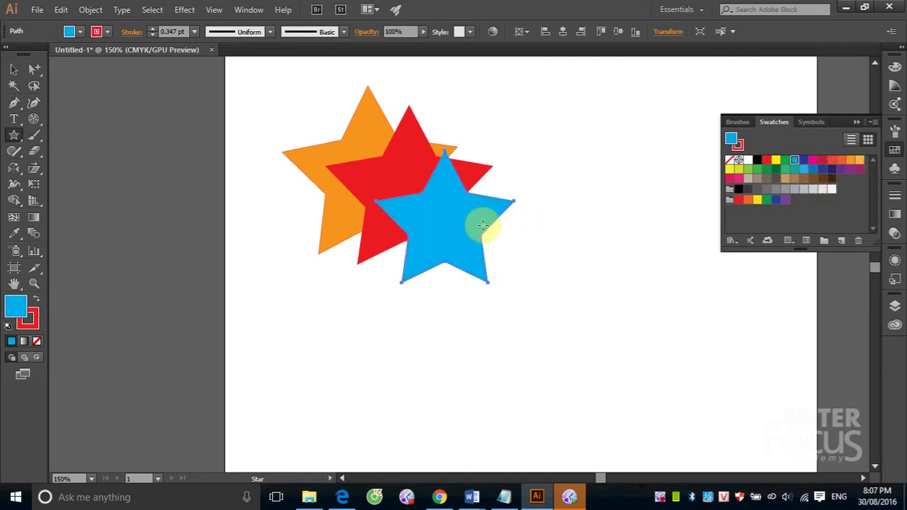
key(ctrl+z)
click(134, 142)
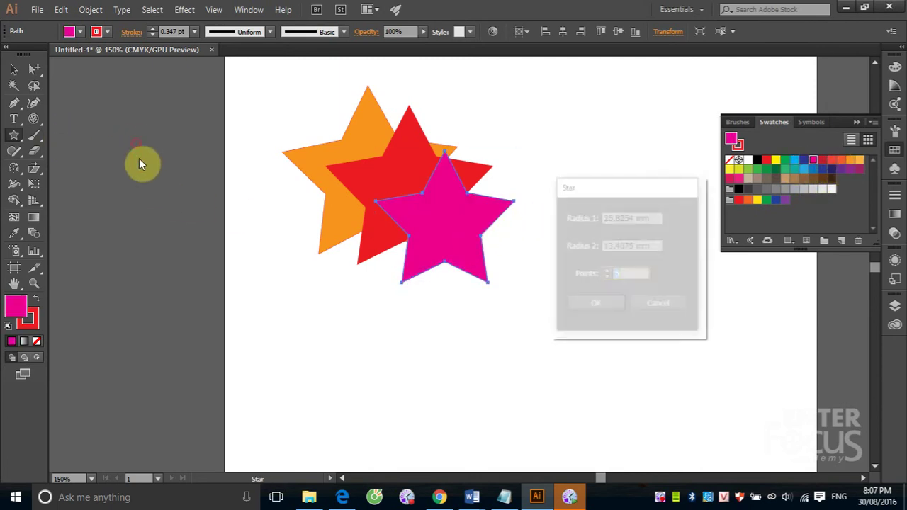
click(656, 304)
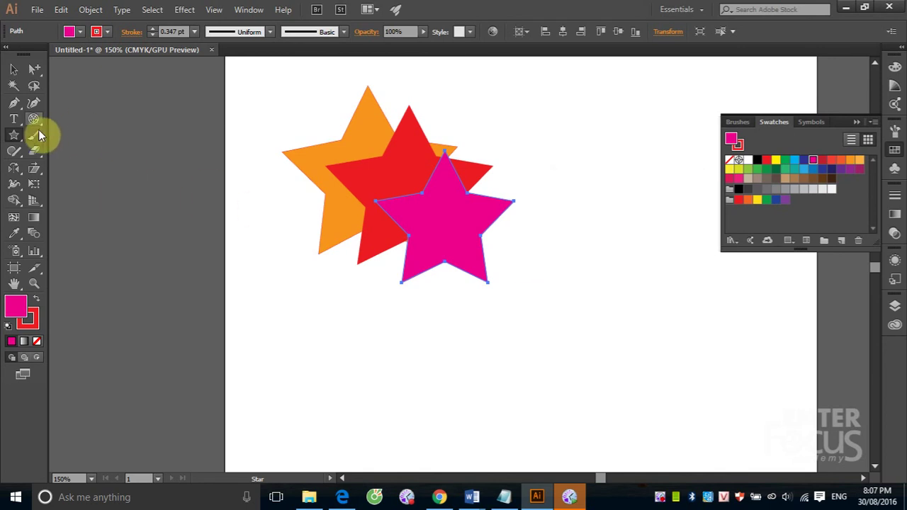
click(13, 68)
click(112, 122)
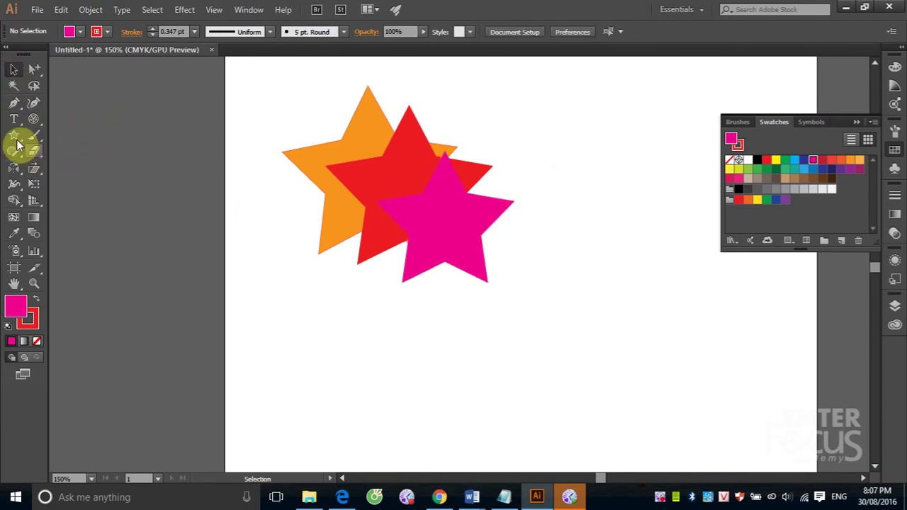
Draw a blue star and move it down and right of the magenta star
click(17, 139)
click(794, 160)
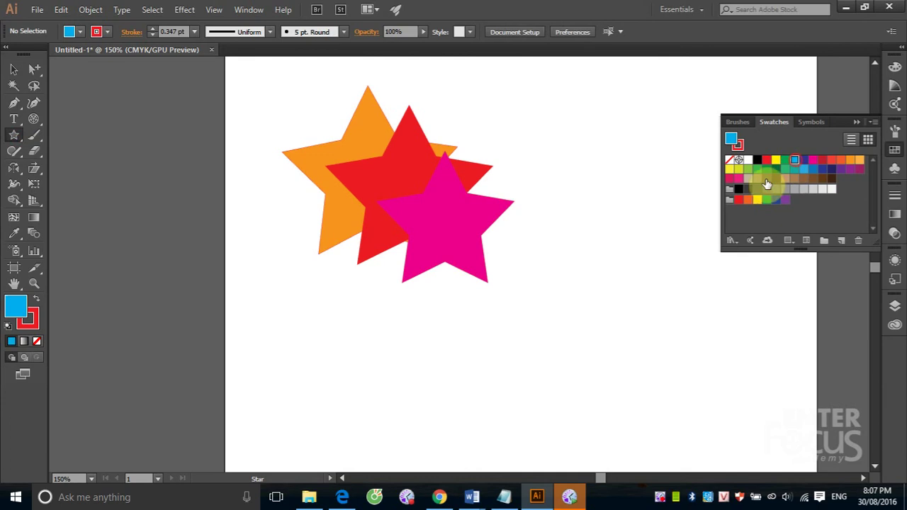
drag(448, 212, 485, 264)
click(14, 69)
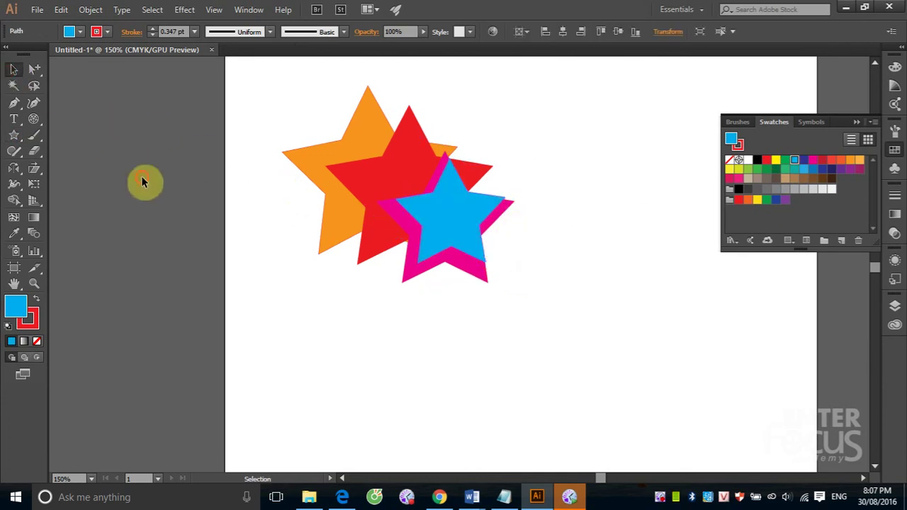
drag(462, 217, 493, 259)
click(181, 274)
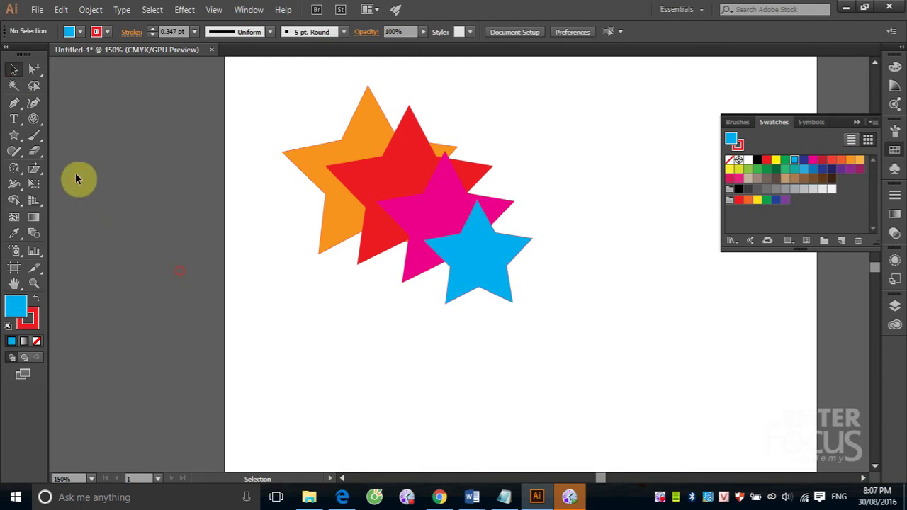
Draw a green star and move it down and right of the blue star
click(13, 135)
click(785, 160)
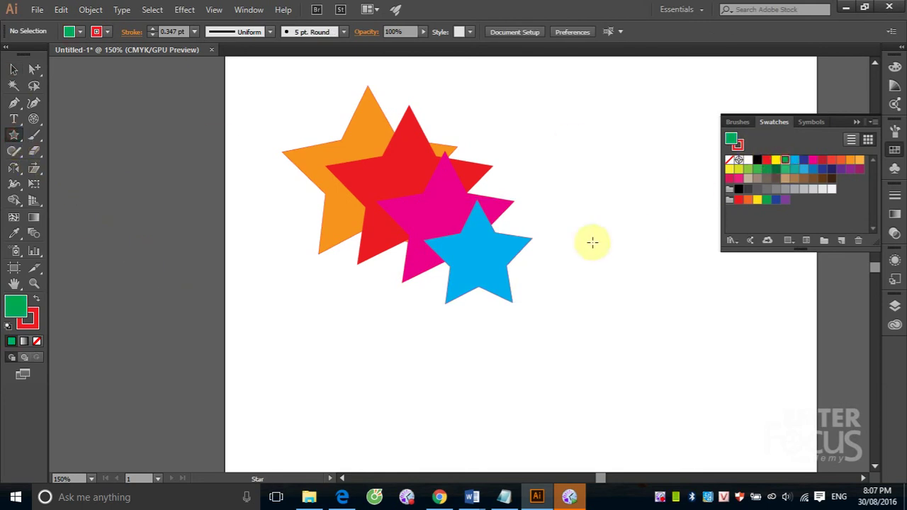
drag(492, 259, 525, 305)
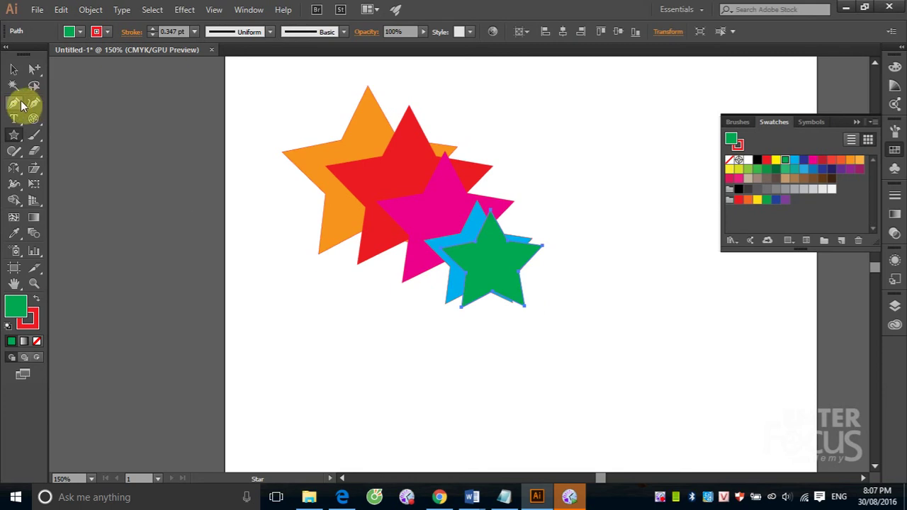
click(14, 69)
click(97, 186)
drag(509, 272, 518, 293)
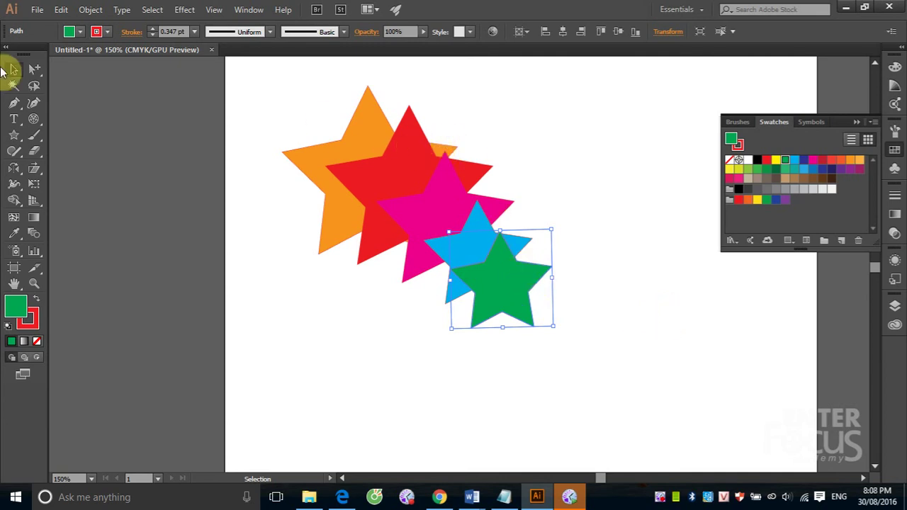
click(91, 10)
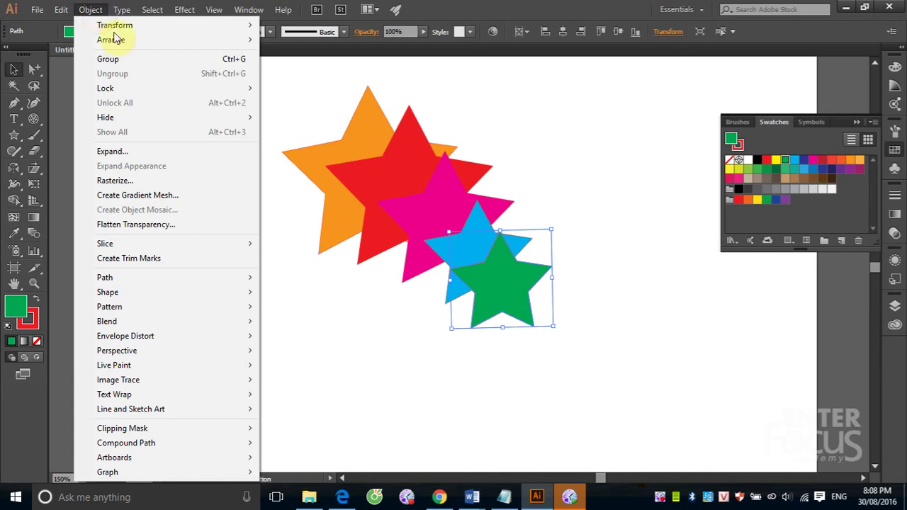
mouse_move(110, 40)
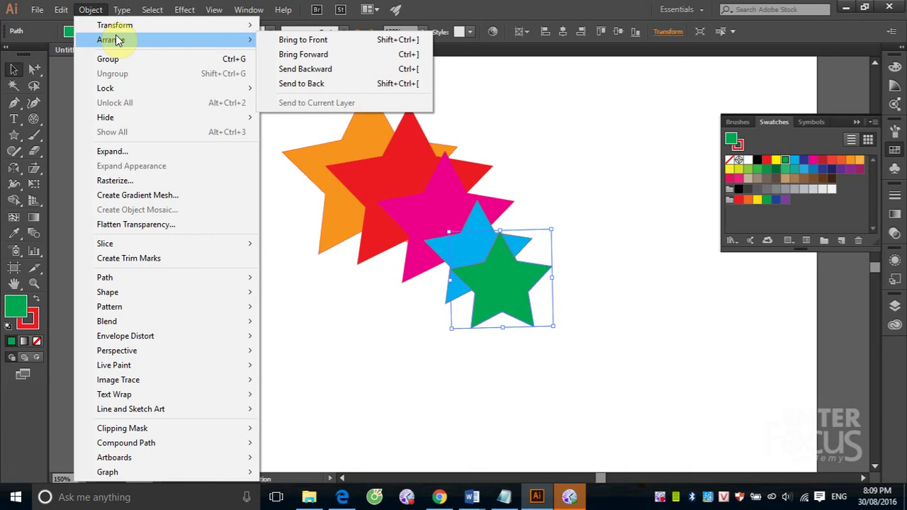
click(71, 21)
click(61, 9)
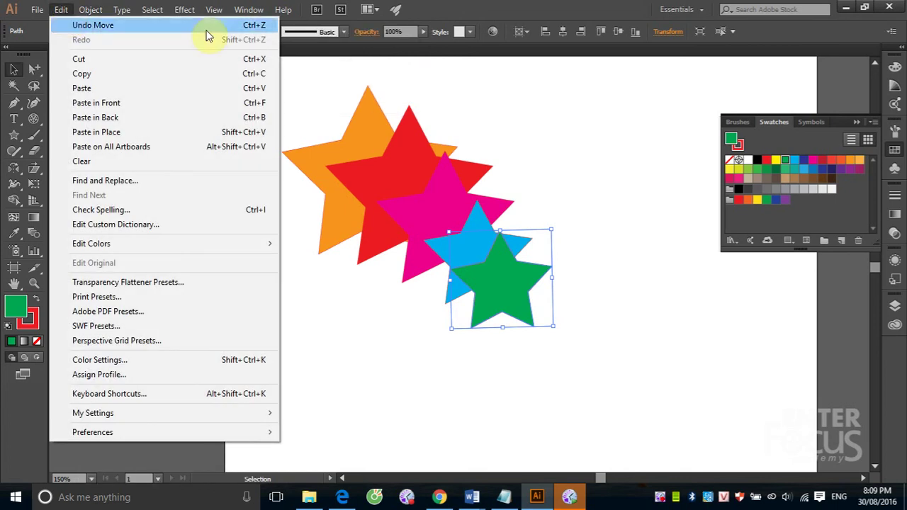
click(502, 88)
click(462, 195)
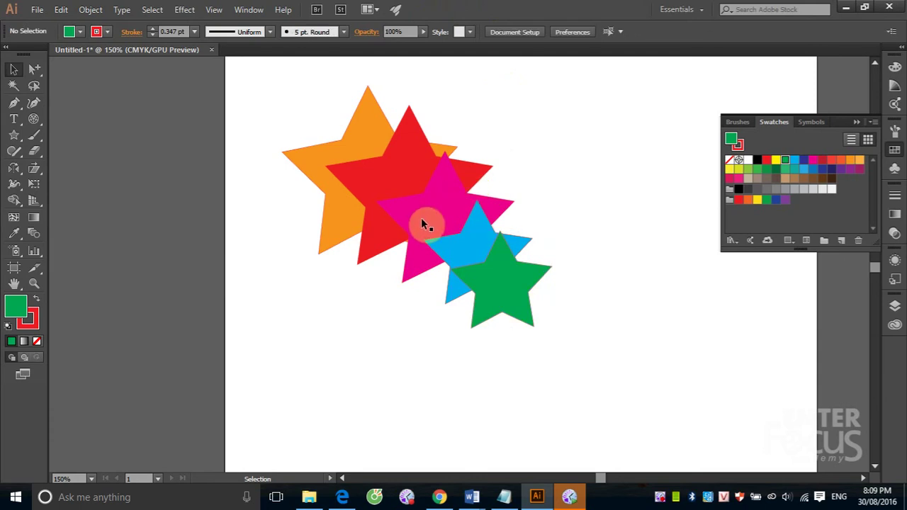
Select the pink star and view its Arrange options without changing the order
click(397, 212)
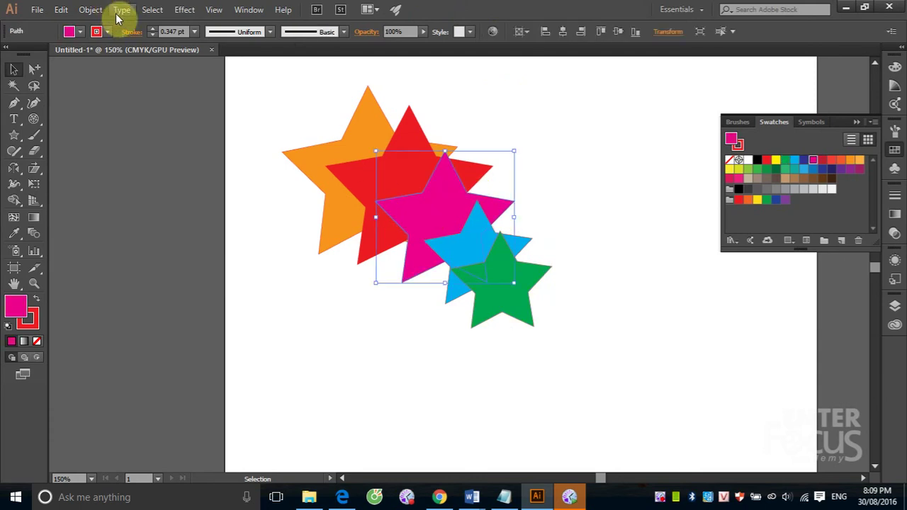
click(91, 10)
mouse_move(112, 39)
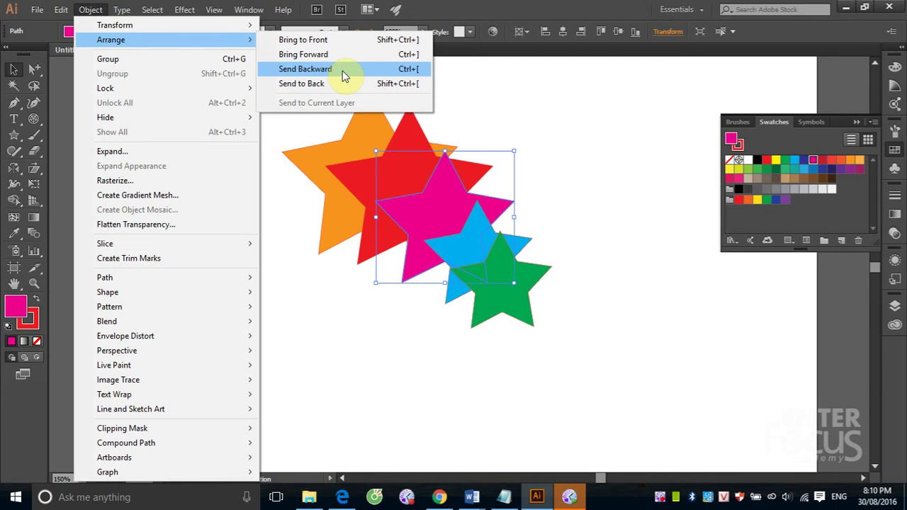
click(607, 162)
click(599, 174)
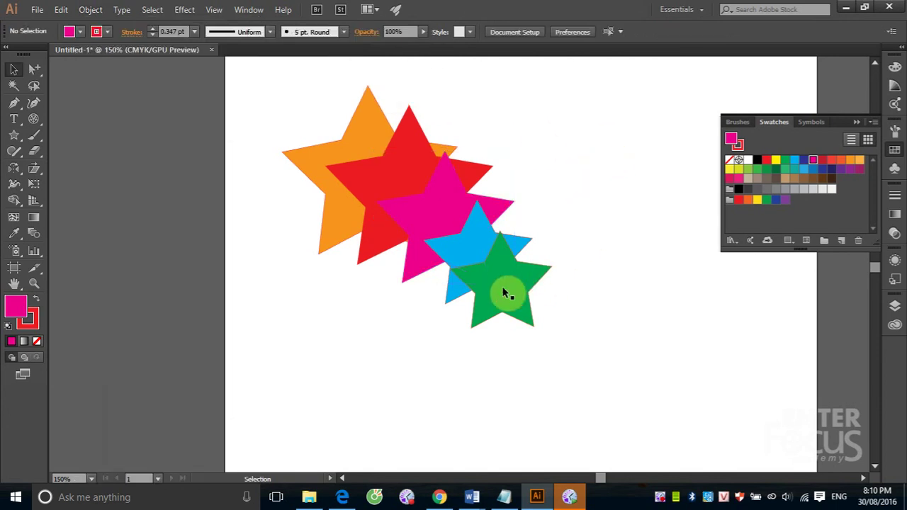
Cut the blue star from the artwork with Edit > Cut
click(450, 244)
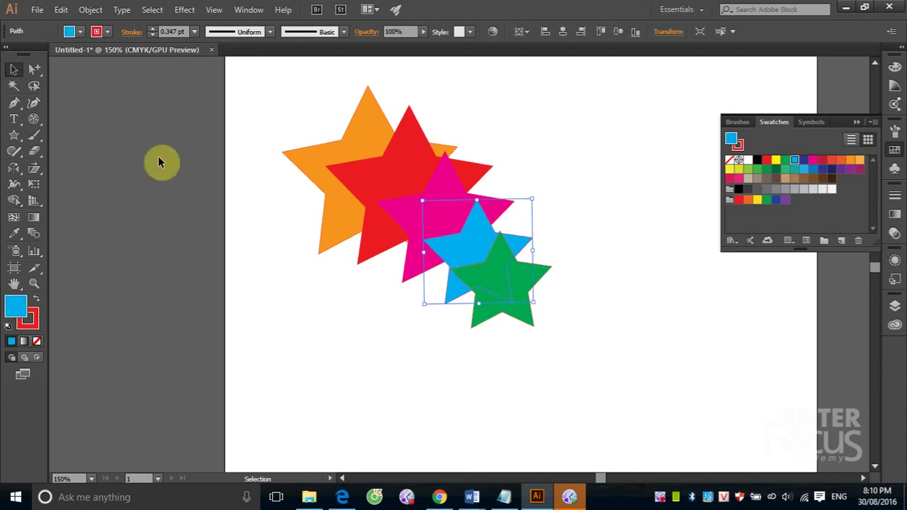
click(61, 10)
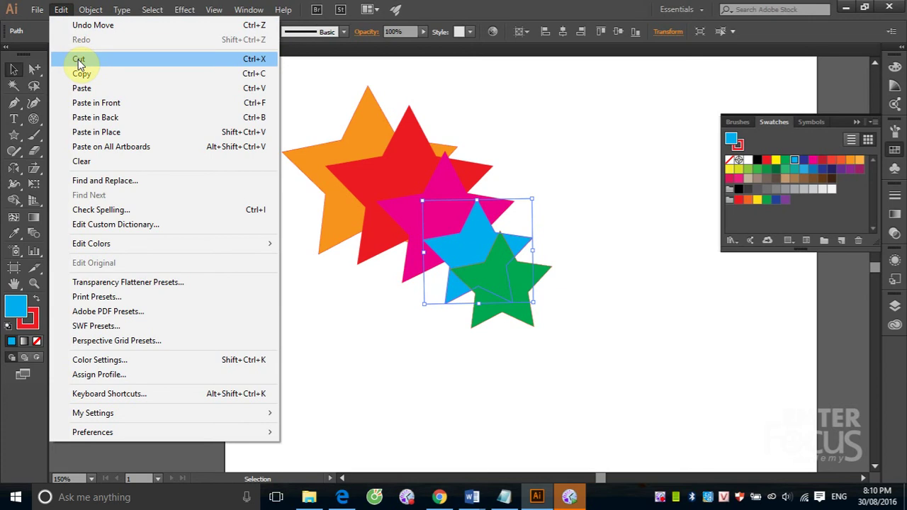
click(78, 60)
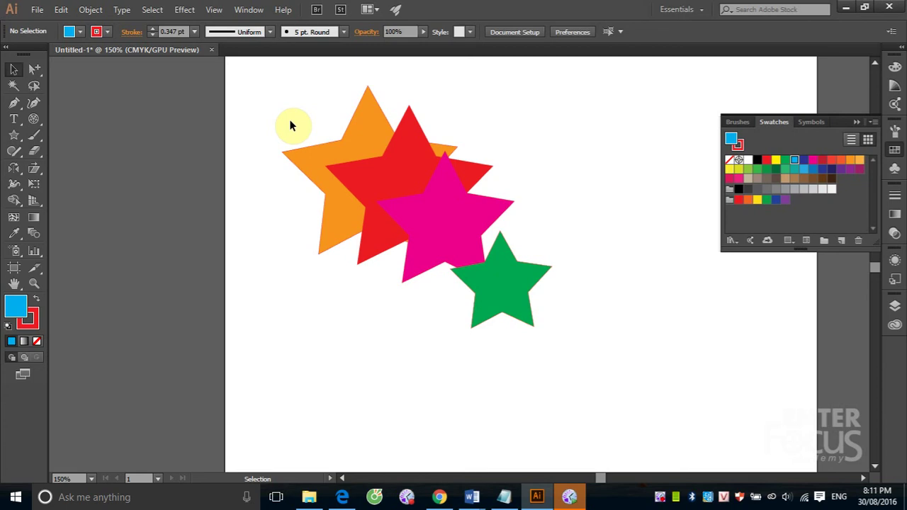
click(414, 157)
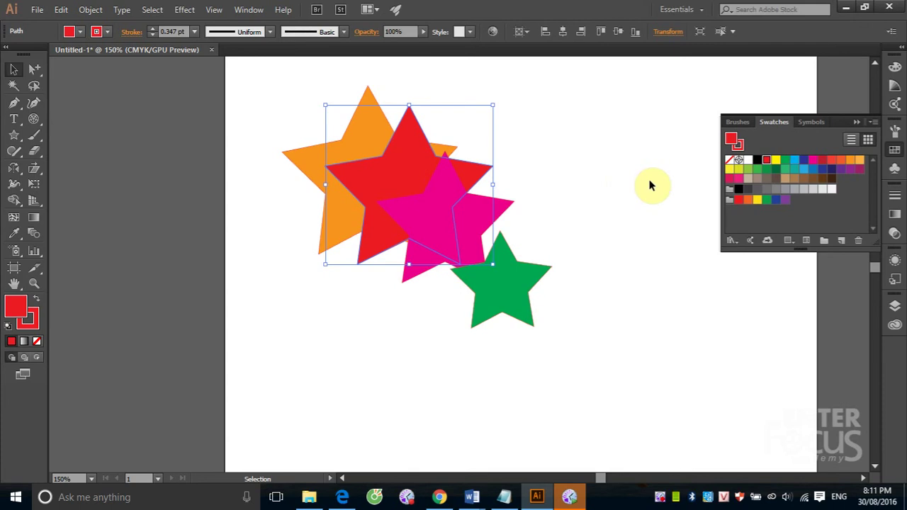
click(61, 10)
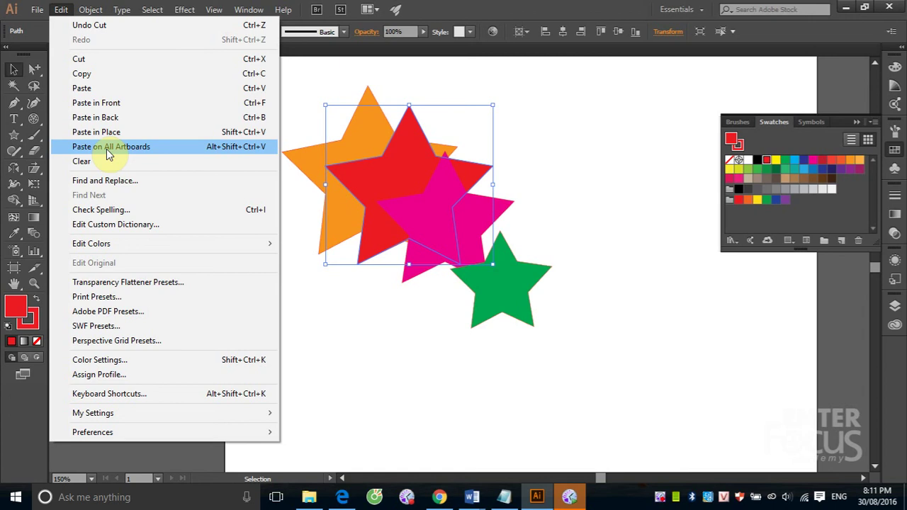
click(97, 105)
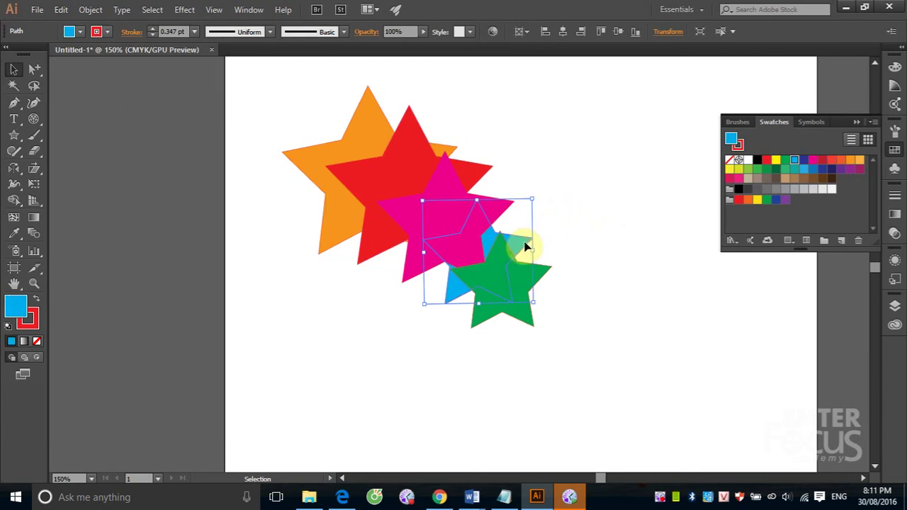
drag(526, 246, 484, 176)
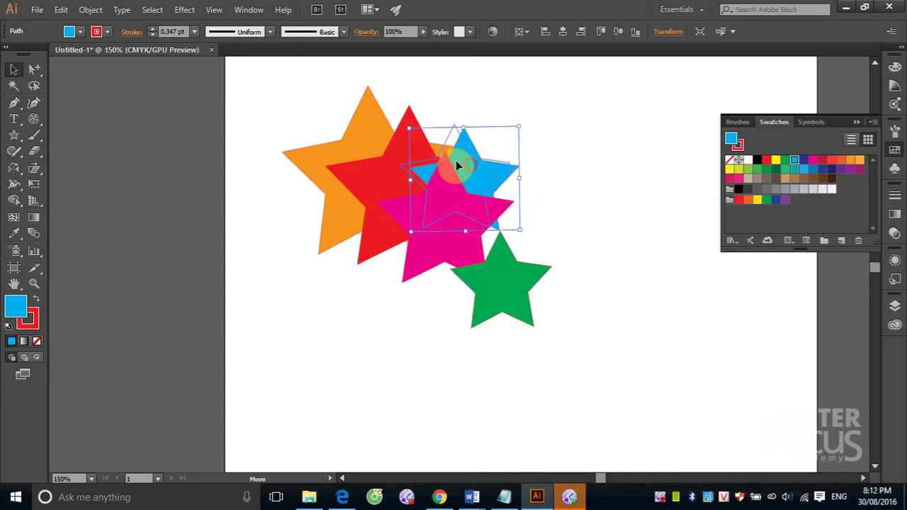
drag(439, 159, 413, 154)
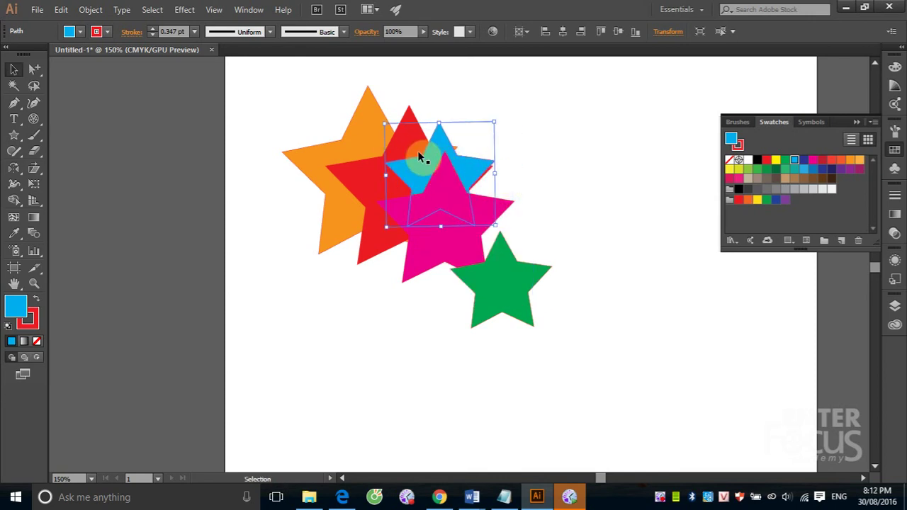
click(62, 12)
click(94, 61)
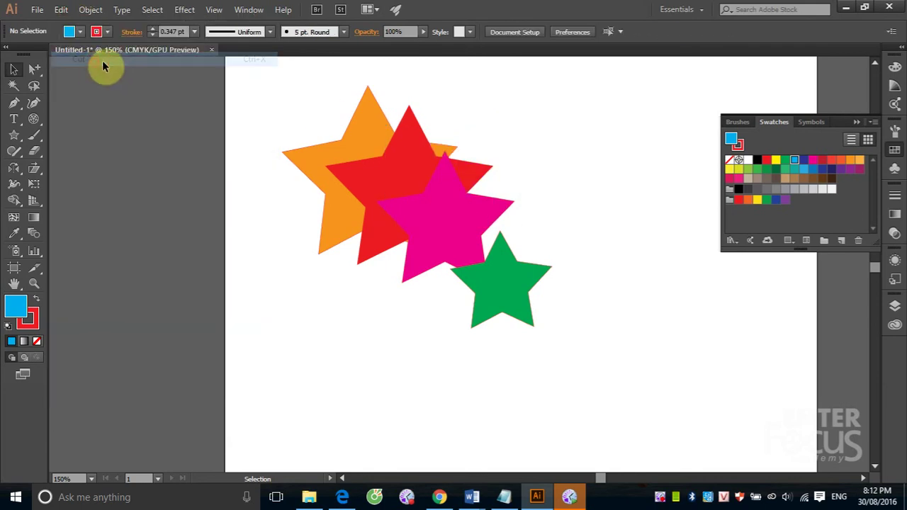
Paste the blue star behind the red star, cut it, and paste it back
click(402, 143)
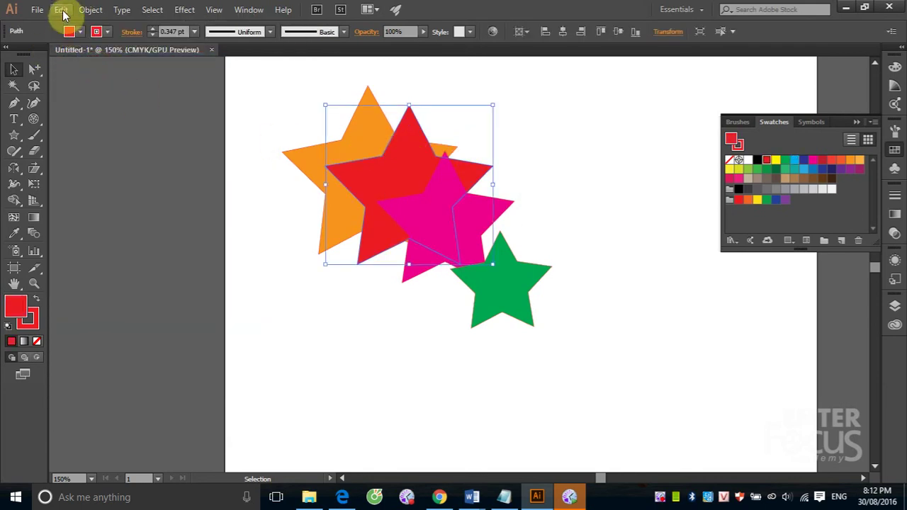
click(62, 12)
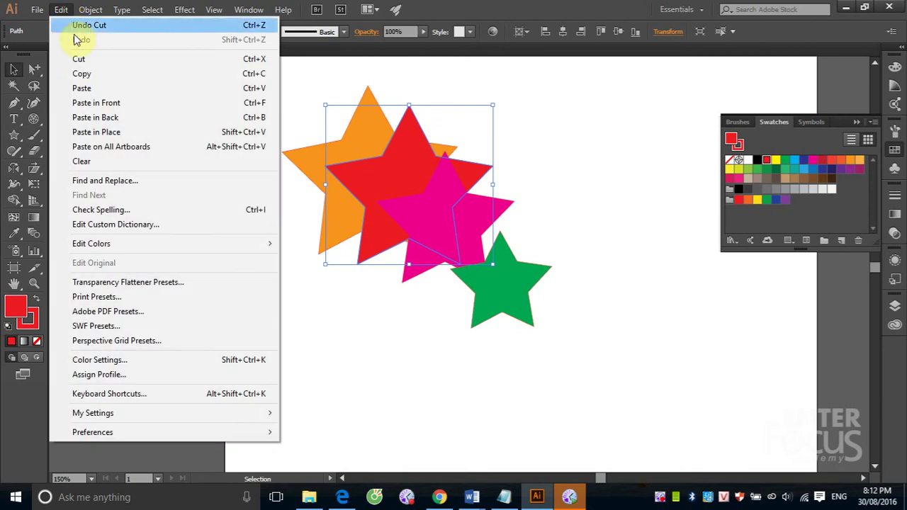
click(96, 118)
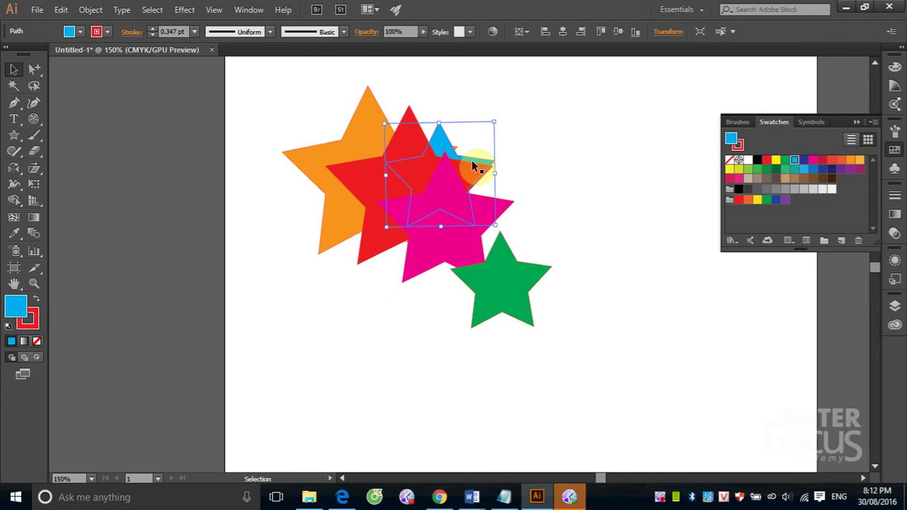
click(62, 13)
click(82, 59)
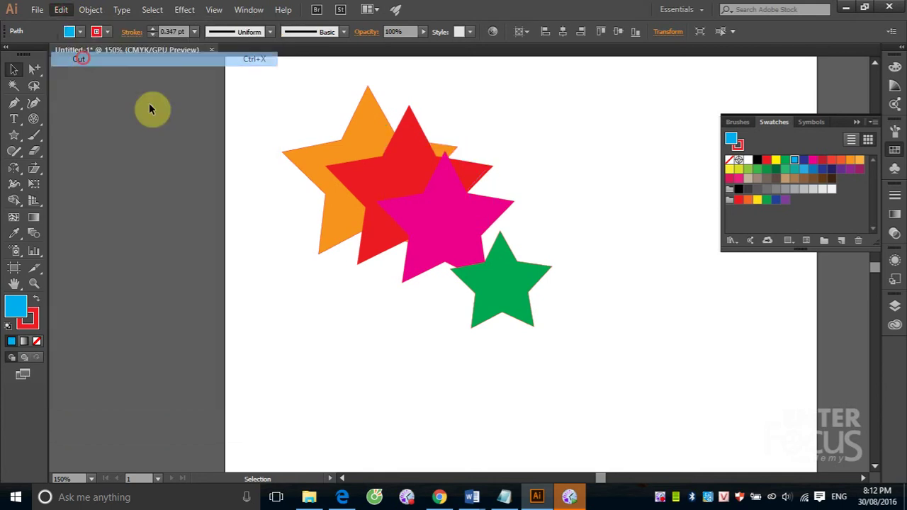
click(61, 9)
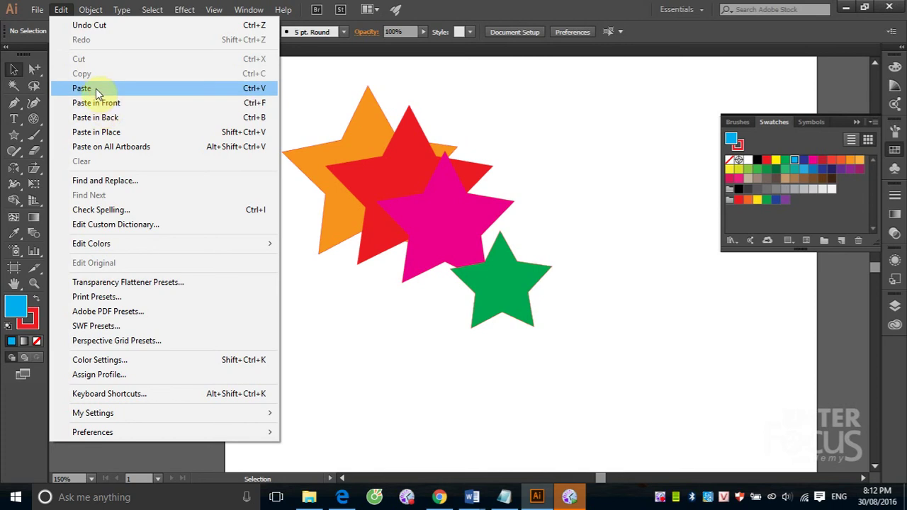
click(95, 88)
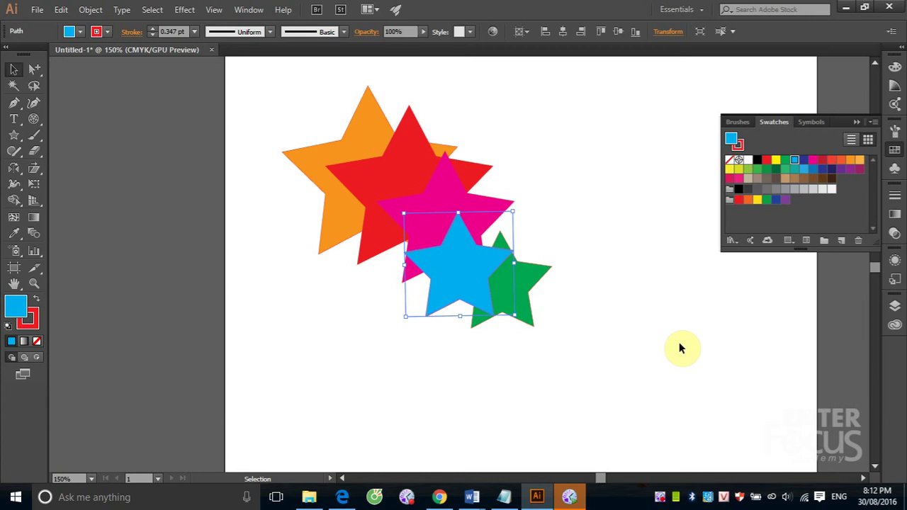
Delete the blue star using the Direct Selection tool
key(a)
click(679, 348)
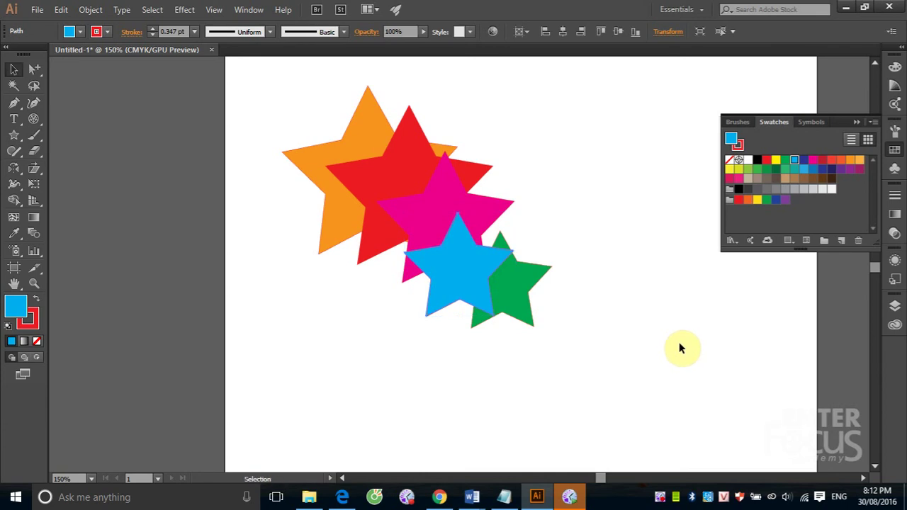
key(Delete)
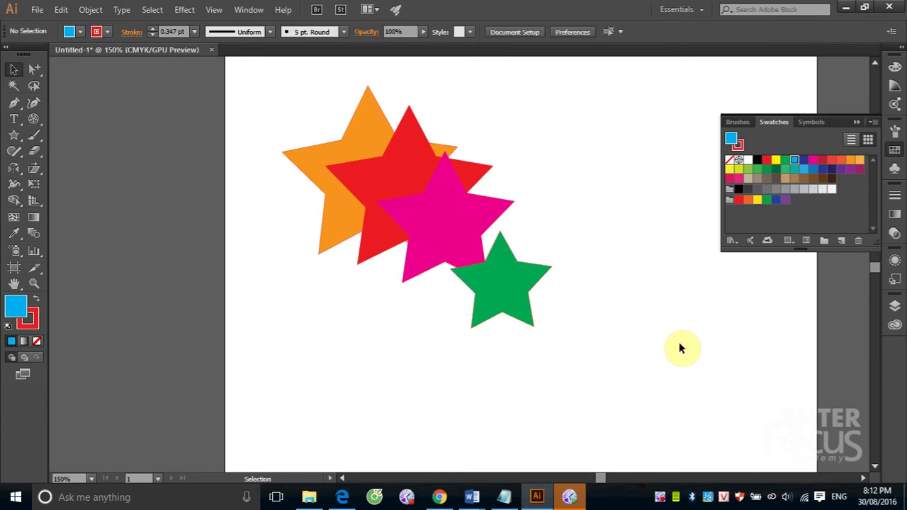
Paste the blue star in place and settle it over the red and pink stars
click(63, 10)
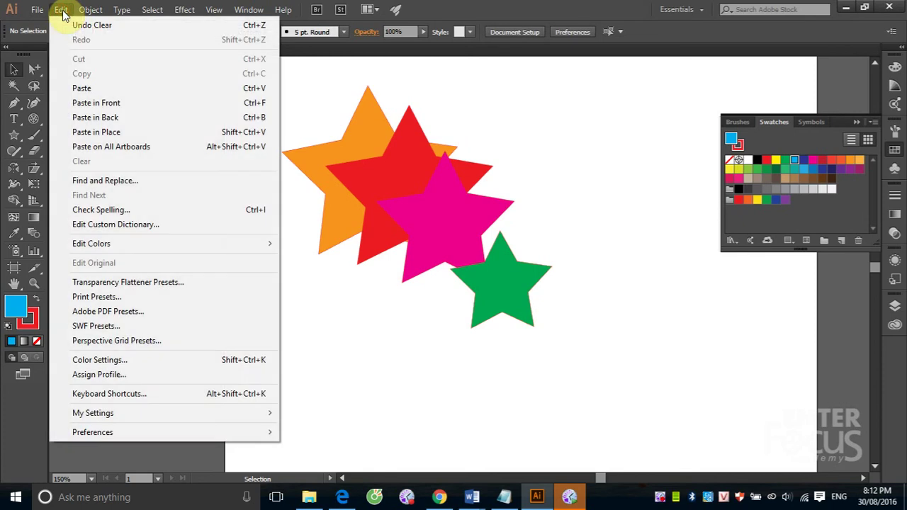
click(103, 134)
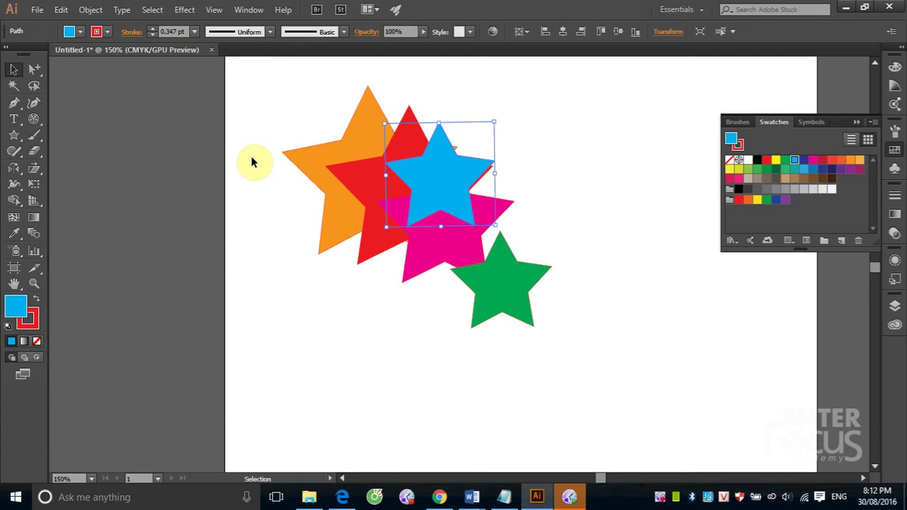
mouse_move(446, 188)
mouse_down()
mouse_move(505, 248)
mouse_move(456, 179)
mouse_up()
drag(440, 163, 440, 161)
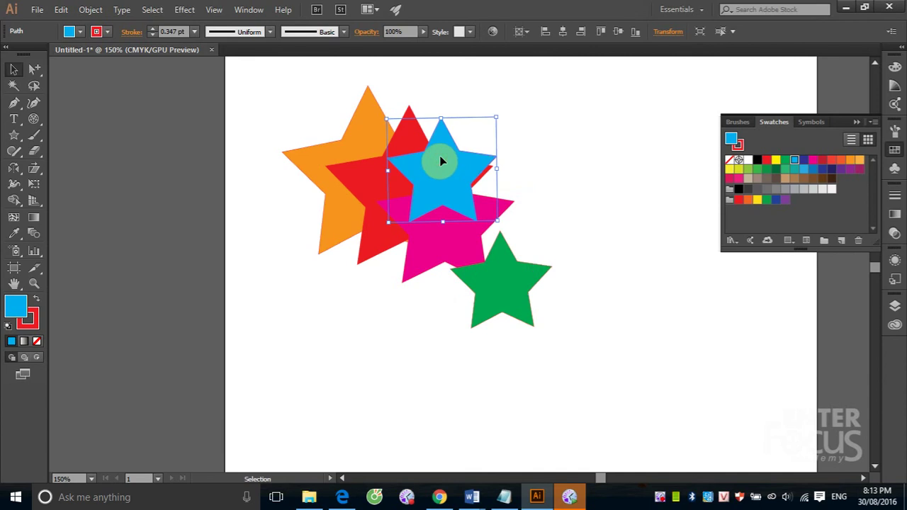
click(61, 9)
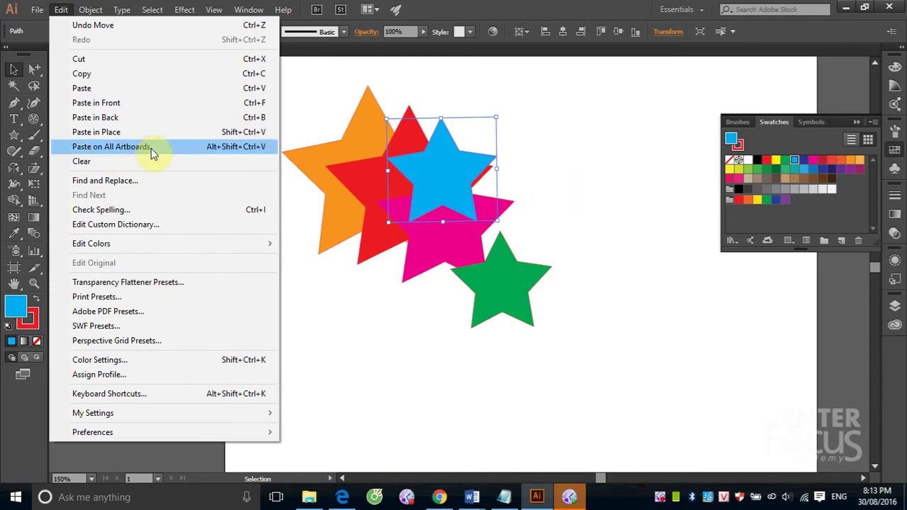
click(591, 162)
click(591, 161)
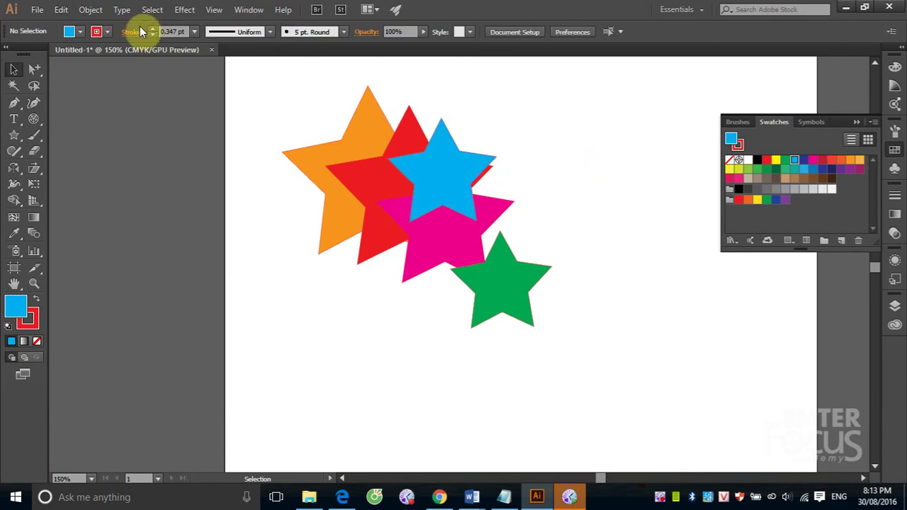
Create a new A4 document with 10 artboards
click(37, 9)
click(30, 25)
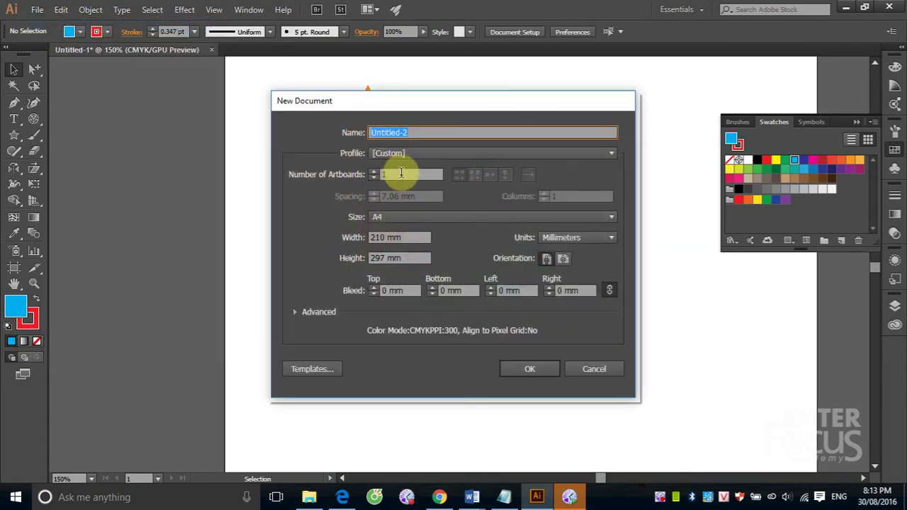
click(396, 174)
text(2)
key(Return)
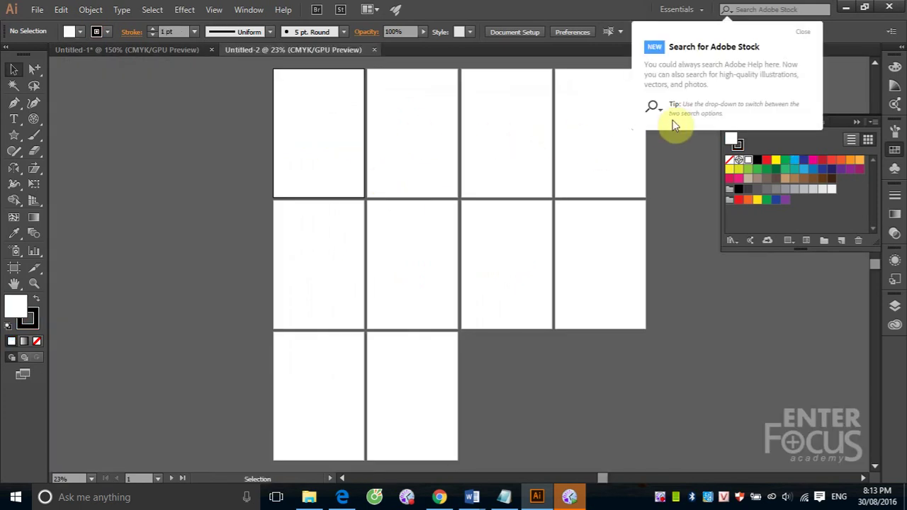
Dismiss the Adobe Stock tip and set the view zoom to 100%
click(806, 34)
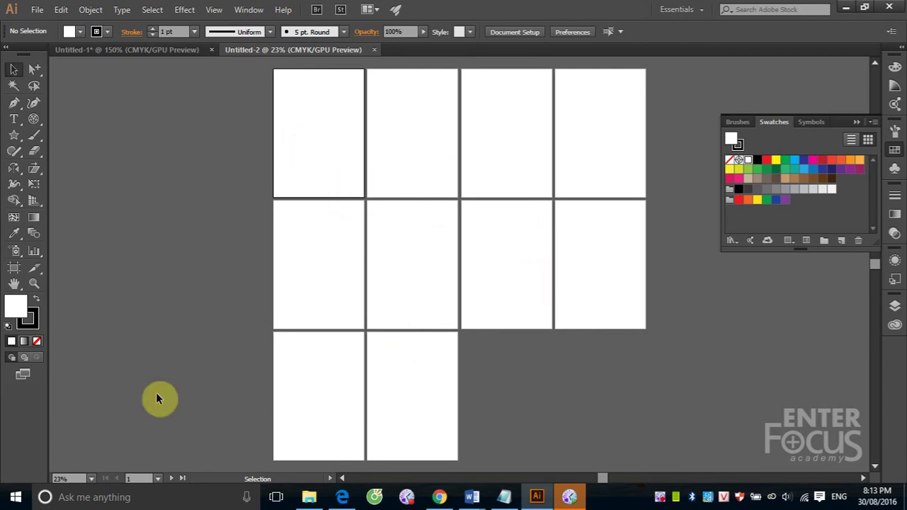
click(71, 479)
text(1)
text(00)
key(Return)
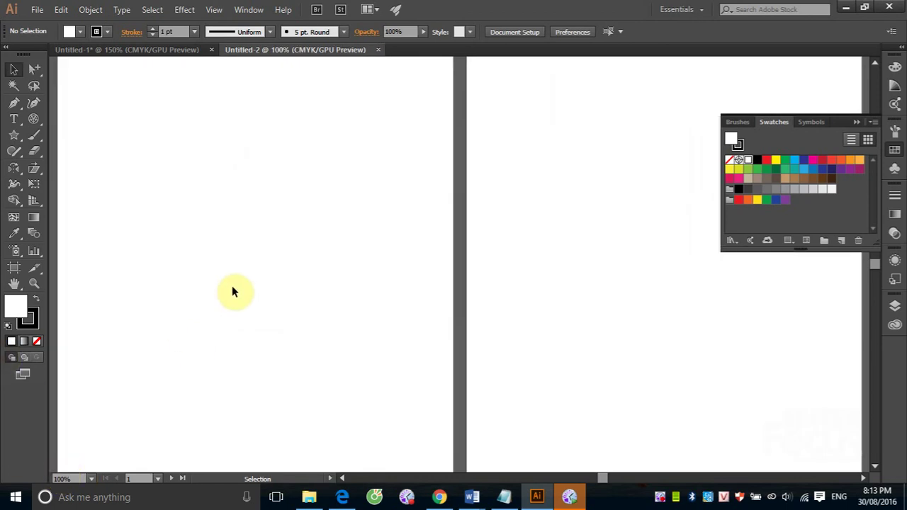
Draw a red five-point star on the first artboard
mouse_move(303, 284)
mouse_down()
mouse_move(472, 330)
mouse_move(282, 277)
mouse_move(314, 442)
mouse_move(365, 248)
mouse_move(291, 154)
mouse_up()
mouse_move(253, 220)
mouse_down()
mouse_move(259, 178)
mouse_move(246, 185)
mouse_up()
click(13, 135)
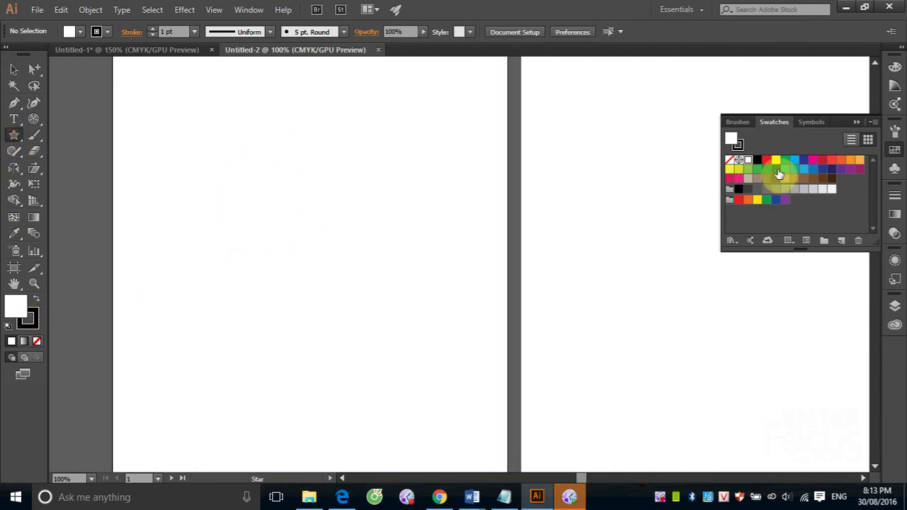
click(767, 161)
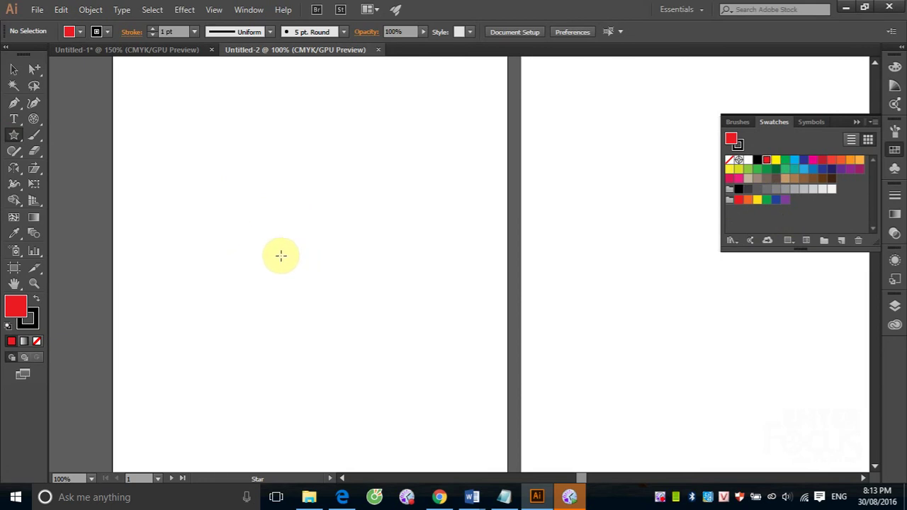
drag(273, 233, 352, 298)
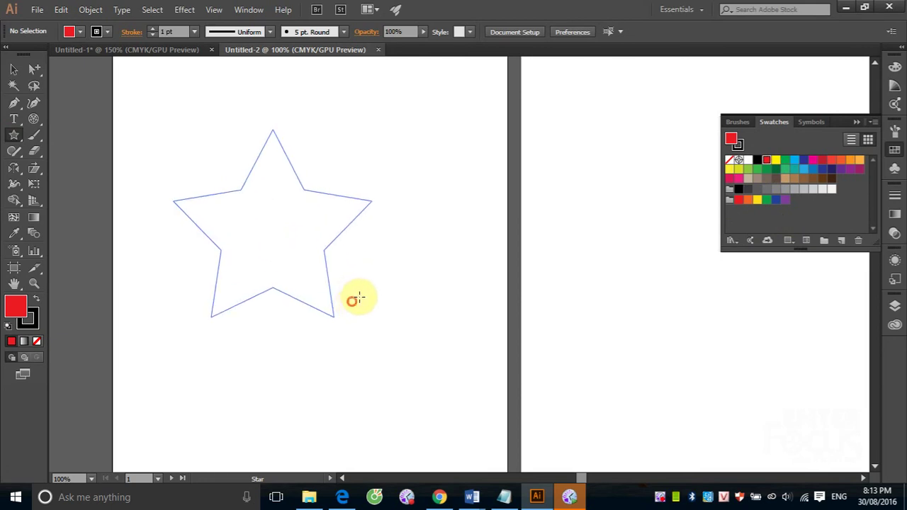
Cut the red star and paste it on all artboards, then zoom out
click(15, 70)
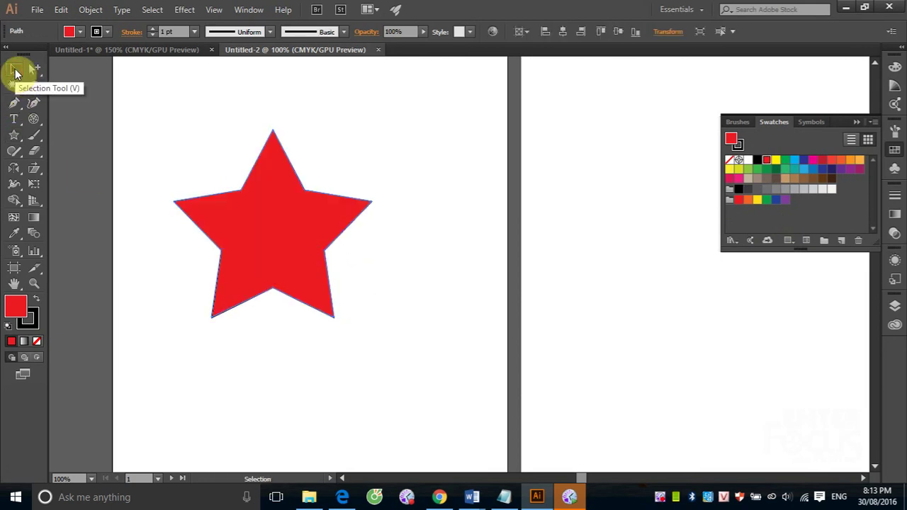
key(Delete)
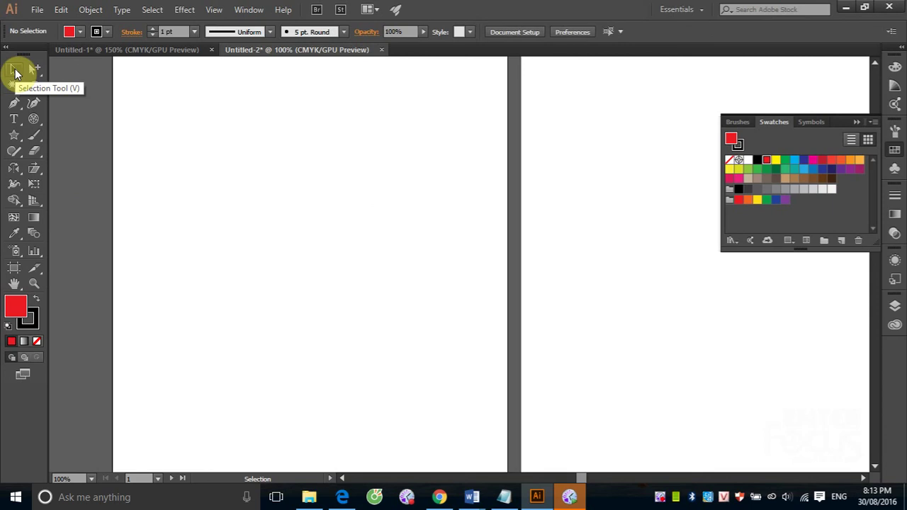
click(60, 10)
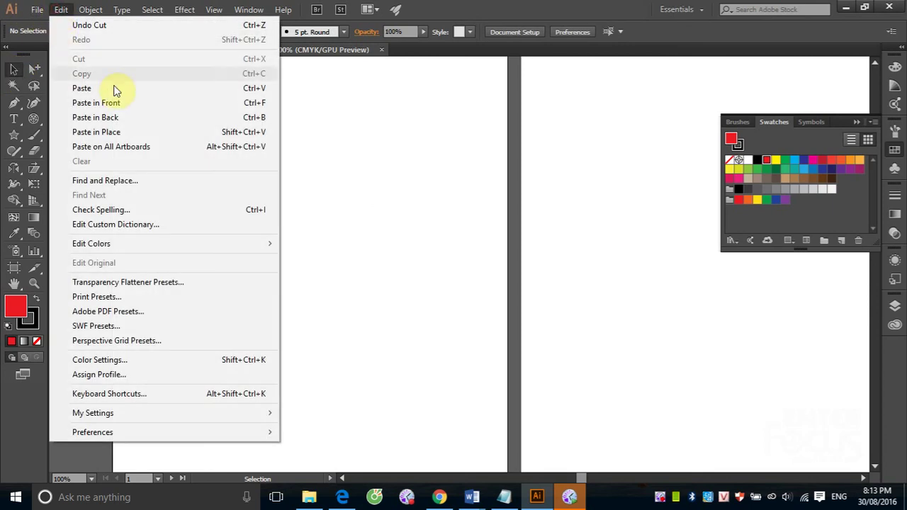
click(109, 148)
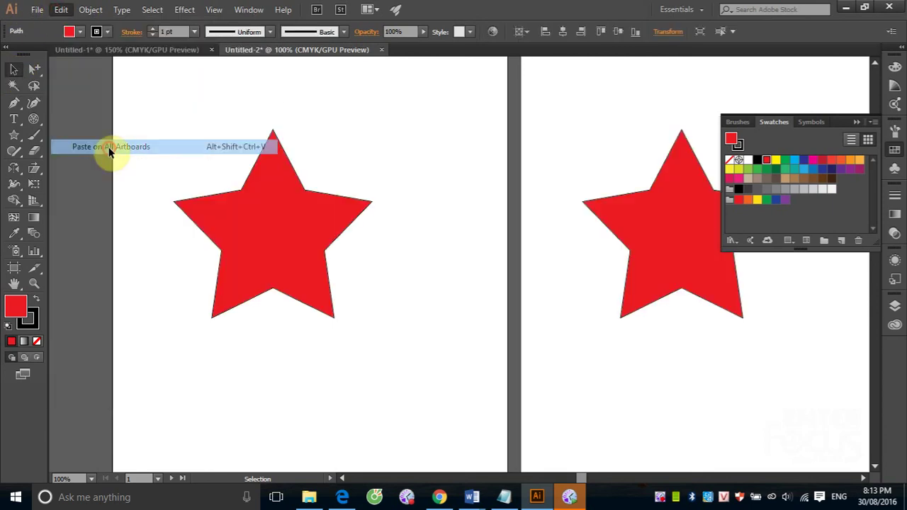
key(ctrl+minus)
key(ctrl+minus)
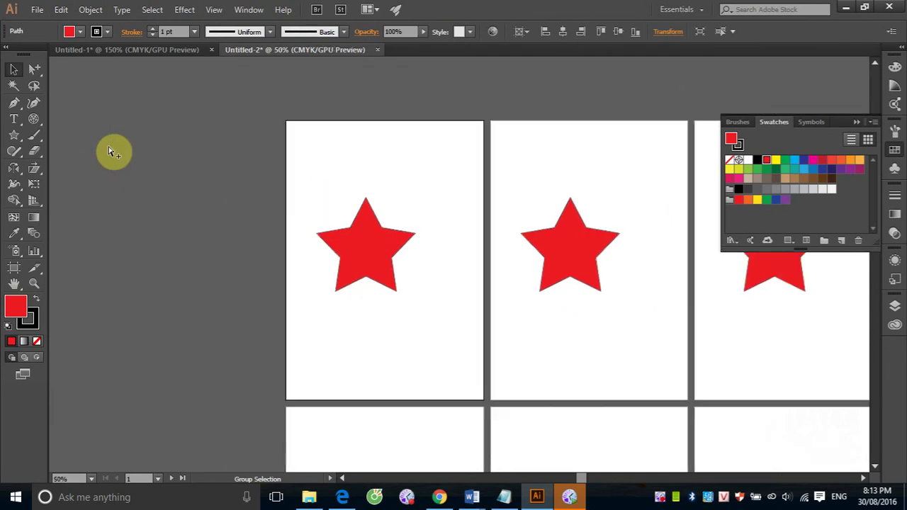
key(ctrl+minus)
key(ctrl+minus)
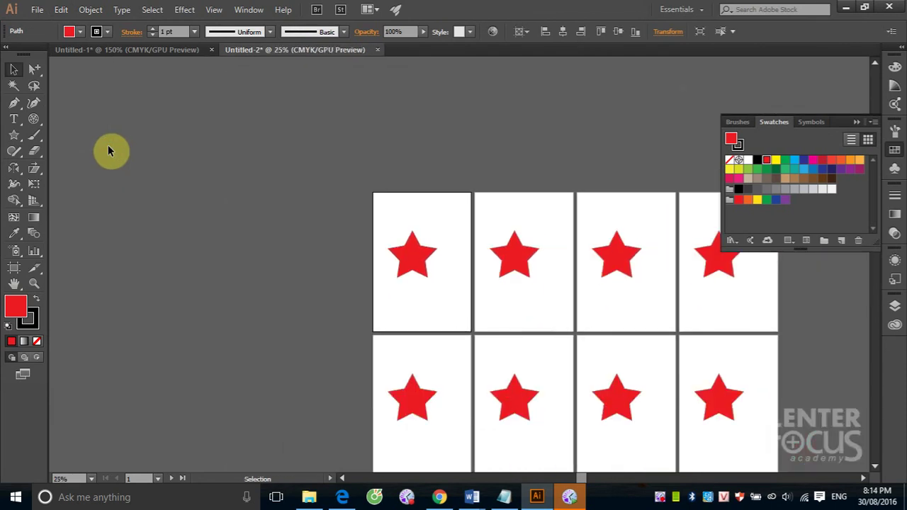
Zoom out to 12.5% so all ten artboards with red stars are visible
key(ctrl+minus)
key(ctrl+minus)
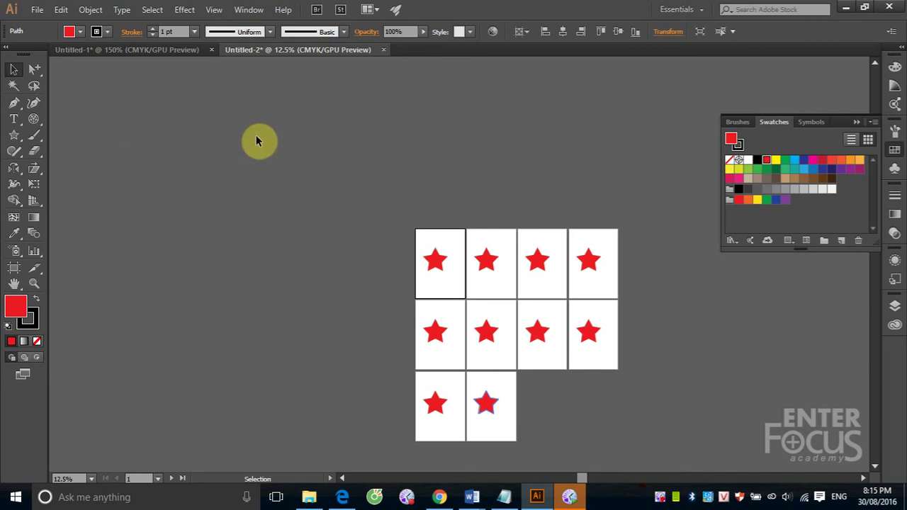
Return to Untitled-1 and move the whole star cluster up and to the right
click(123, 54)
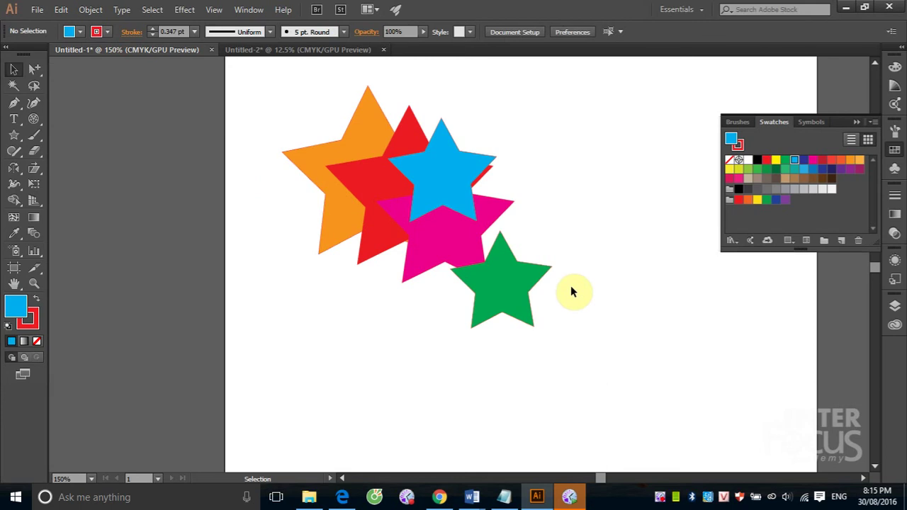
drag(278, 90, 591, 360)
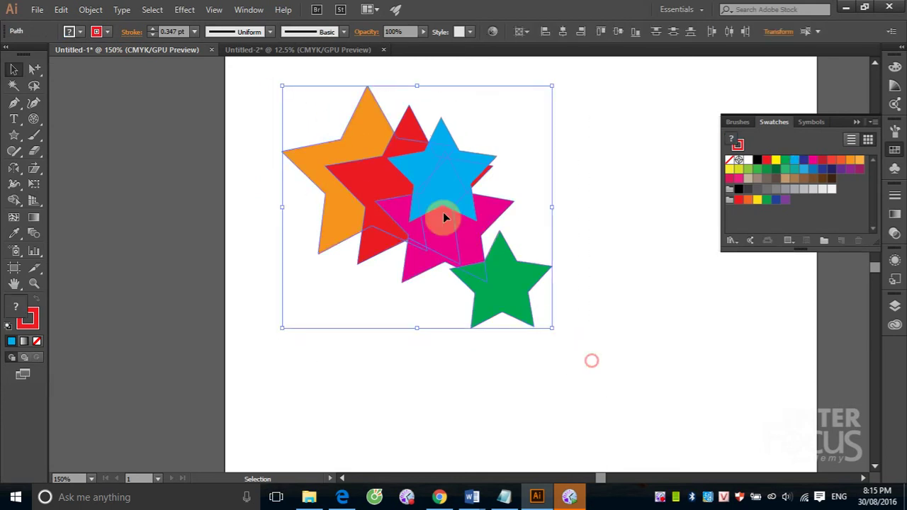
drag(400, 193, 578, 163)
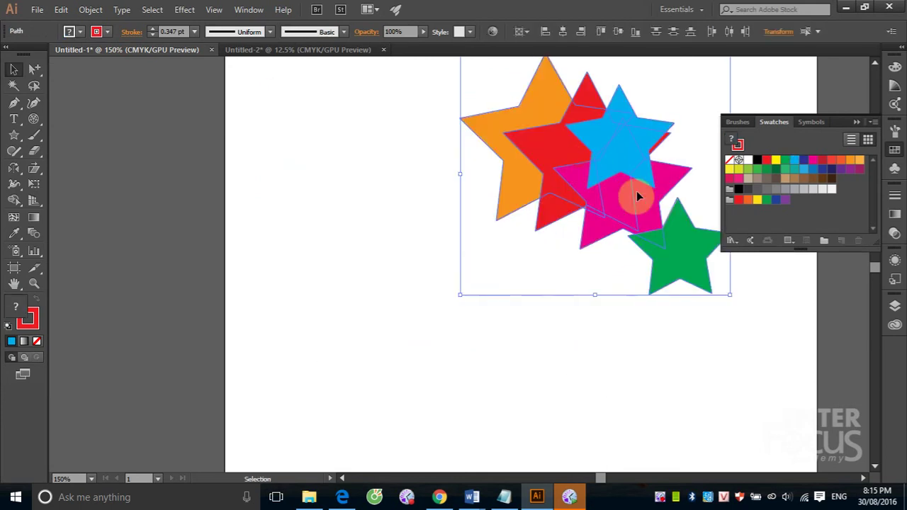
Close the Swatches panel, deselect the stars, and select the red star
click(857, 121)
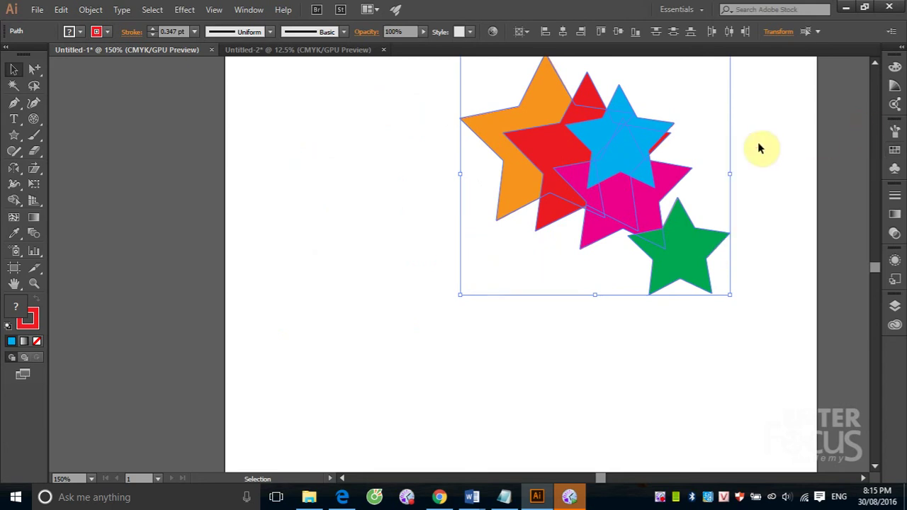
click(758, 144)
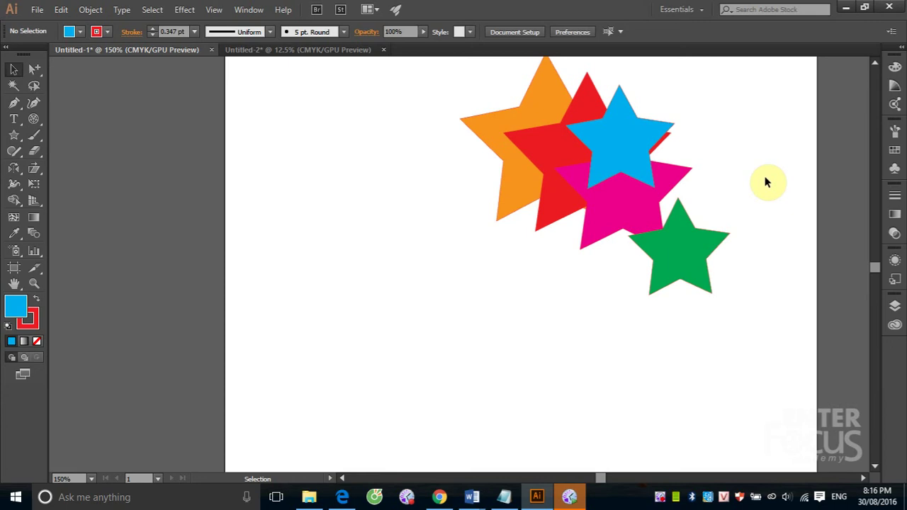
click(547, 150)
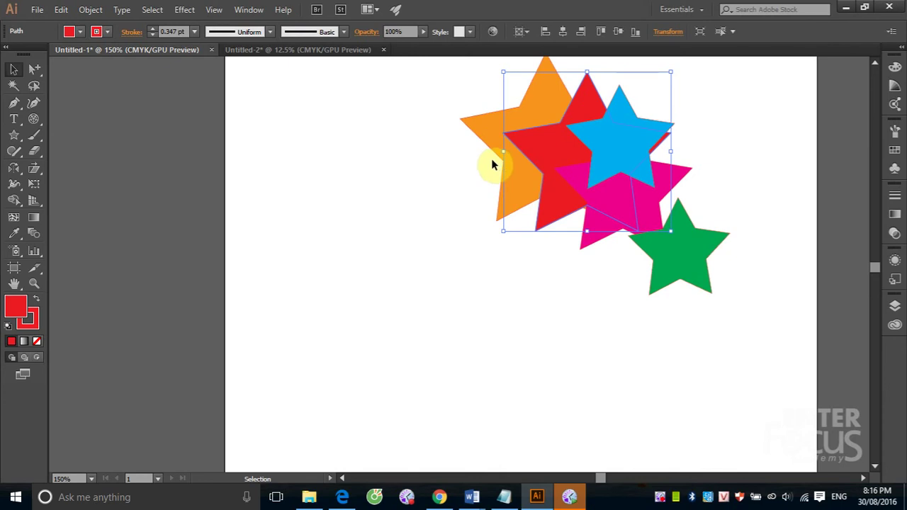
click(547, 146)
click(538, 167)
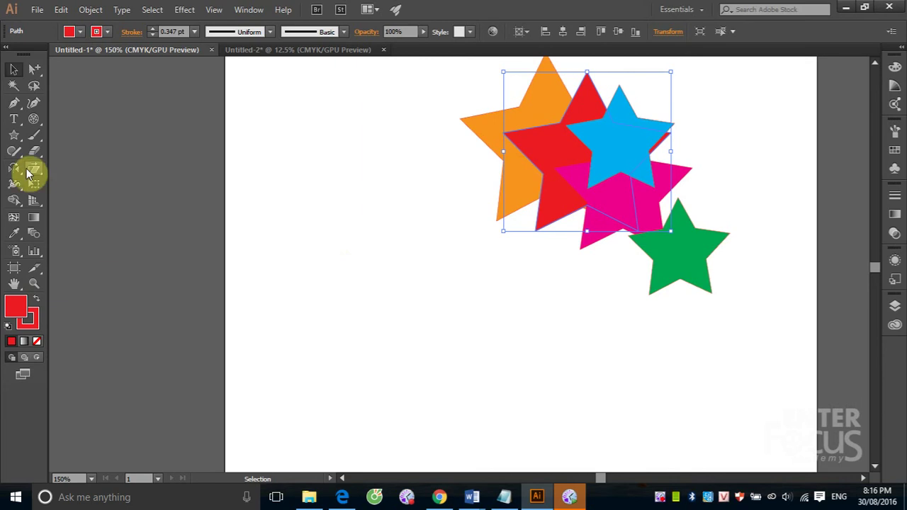
Draw a red circle behind the star cluster in Draw Behind mode, then return to the Selection tool
click(14, 135)
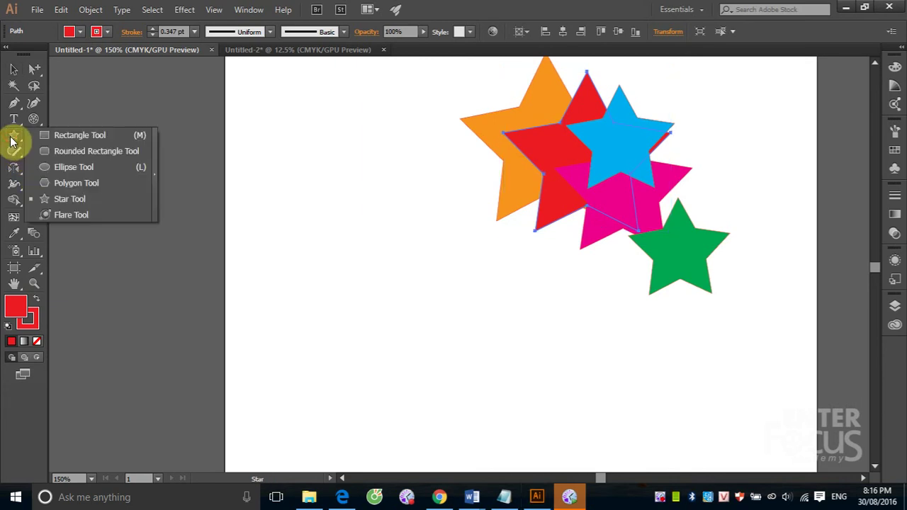
click(57, 167)
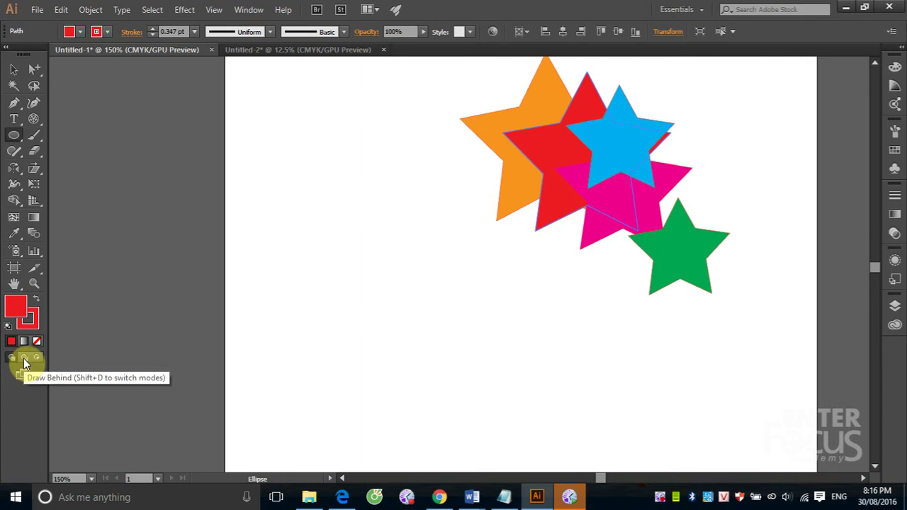
click(23, 357)
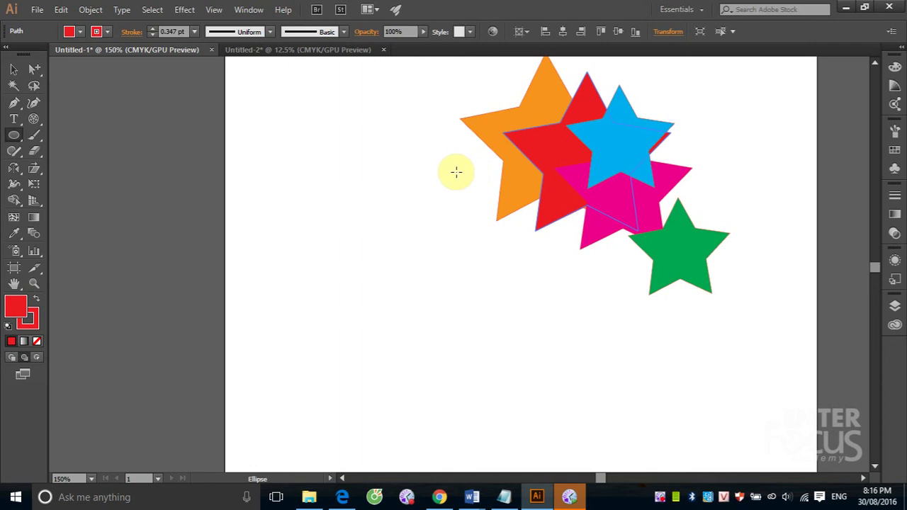
drag(456, 172, 572, 284)
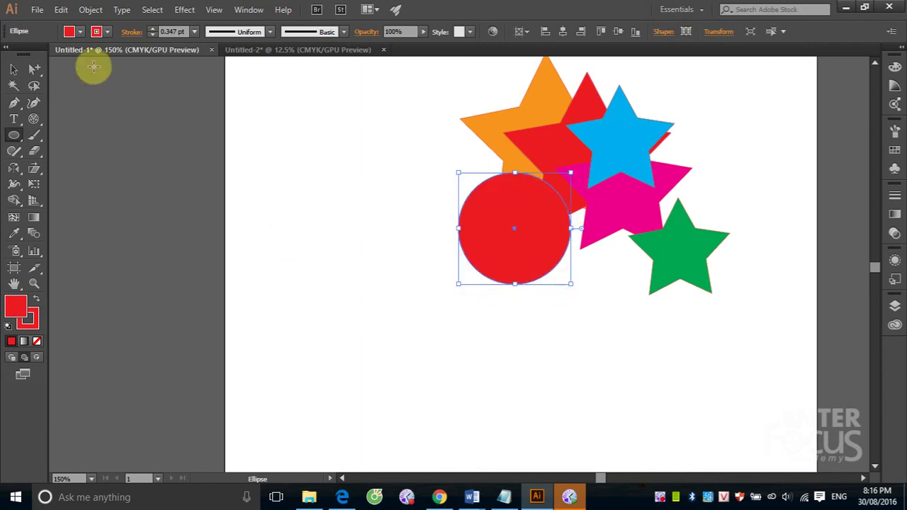
click(13, 69)
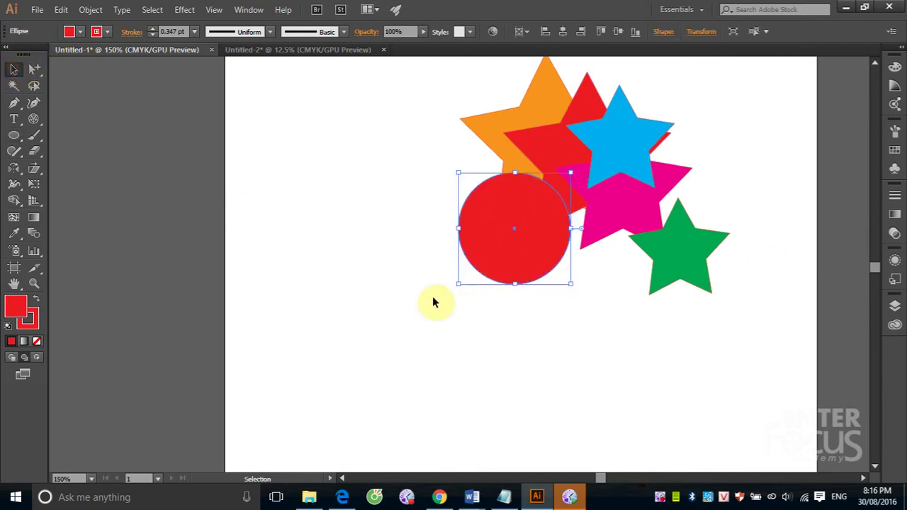
click(502, 253)
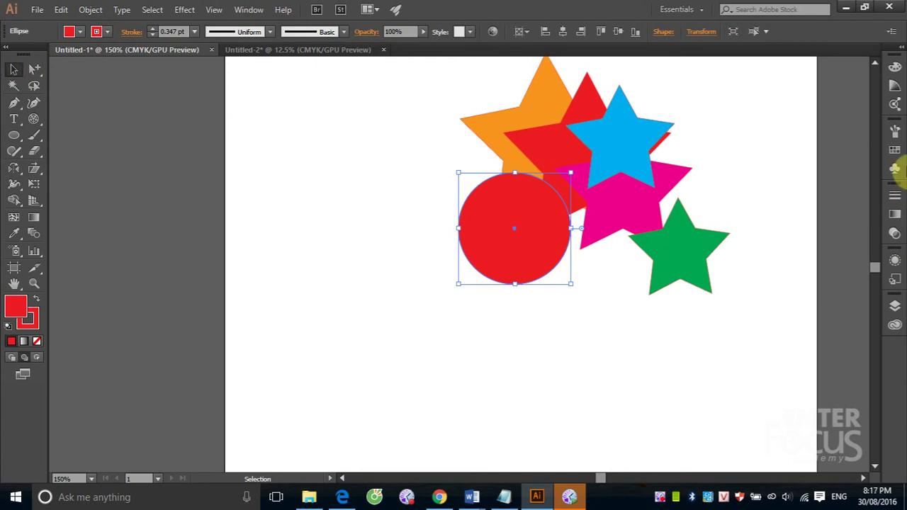
Recolour the circle CMYK Yellow, deselect it, and pick brown as the next fill
click(894, 151)
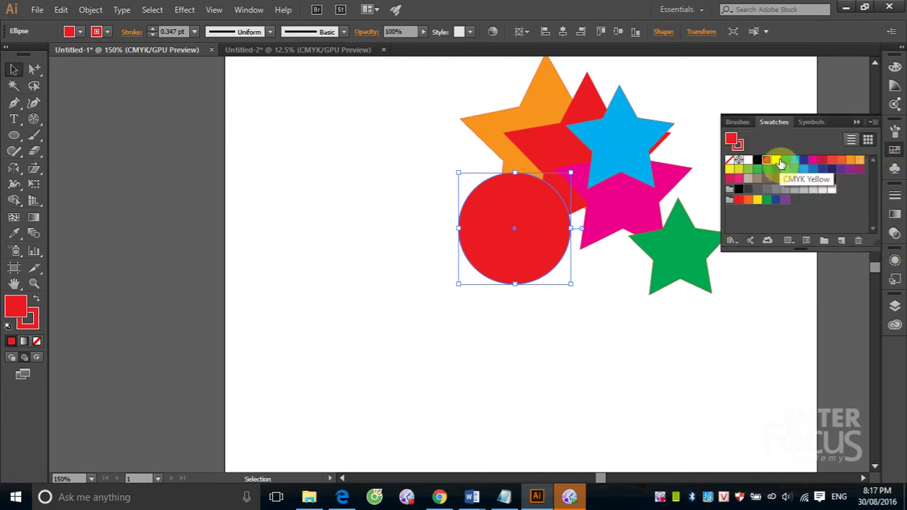
click(777, 161)
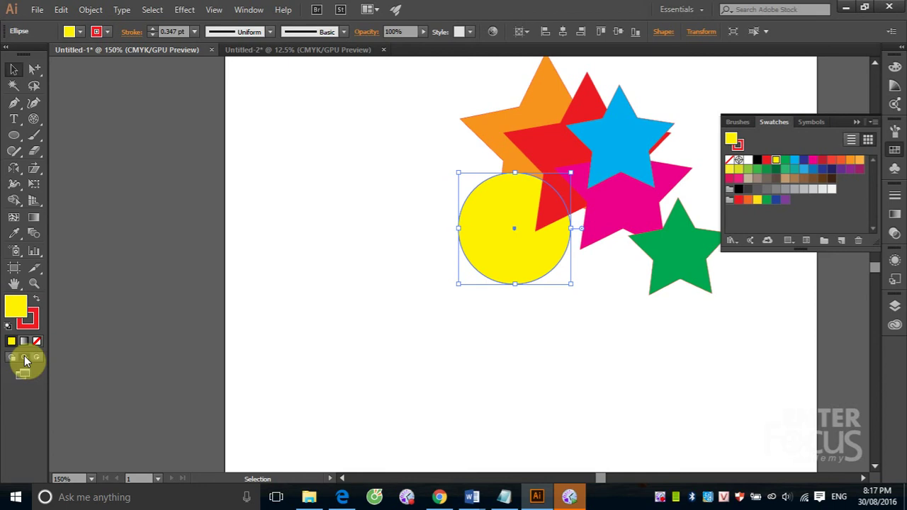
click(312, 349)
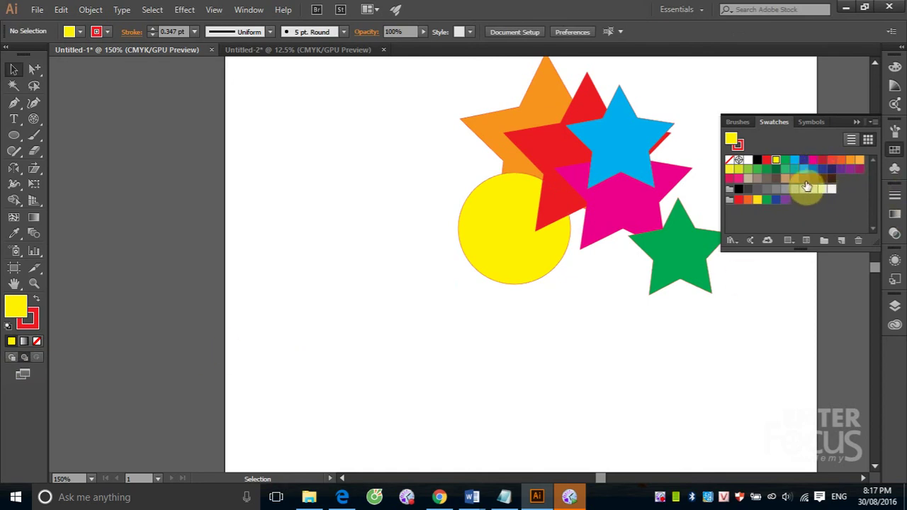
click(803, 179)
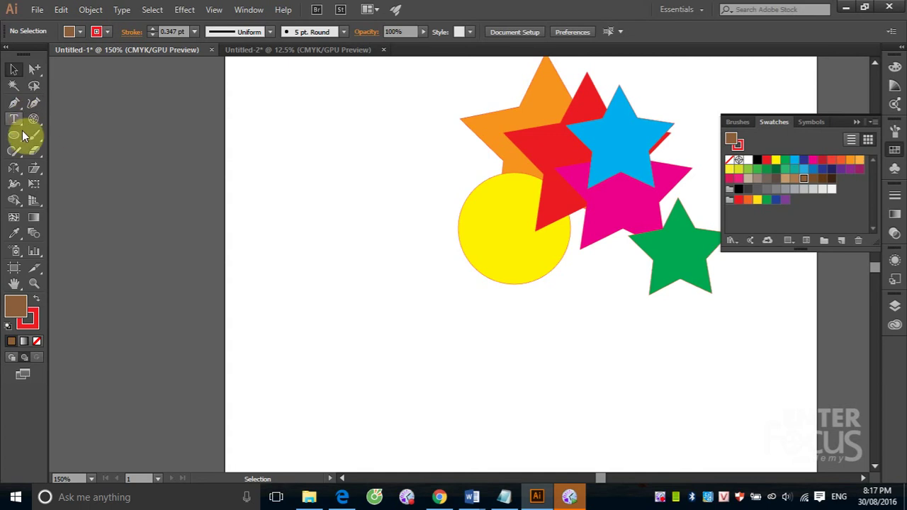
Draw a brown rectangle behind the stars extending to their left, then return to the Selection tool
drag(13, 137, 62, 138)
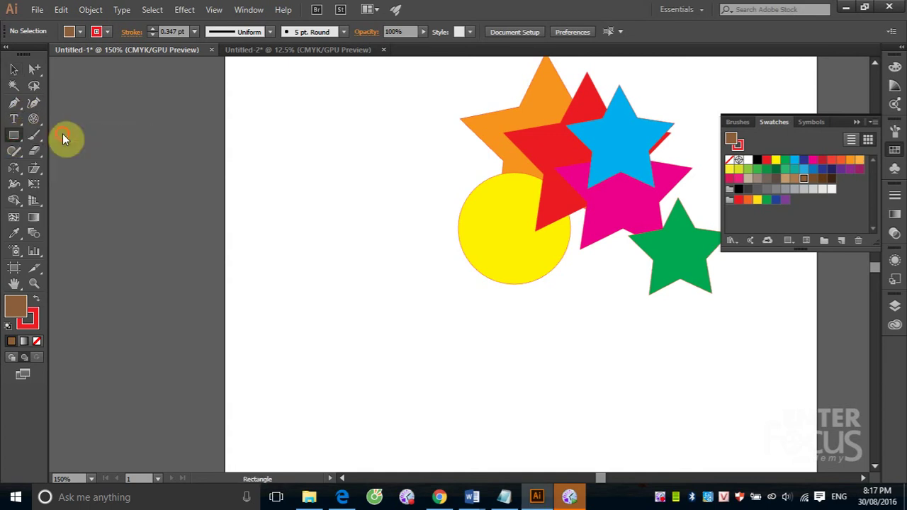
drag(336, 128, 605, 228)
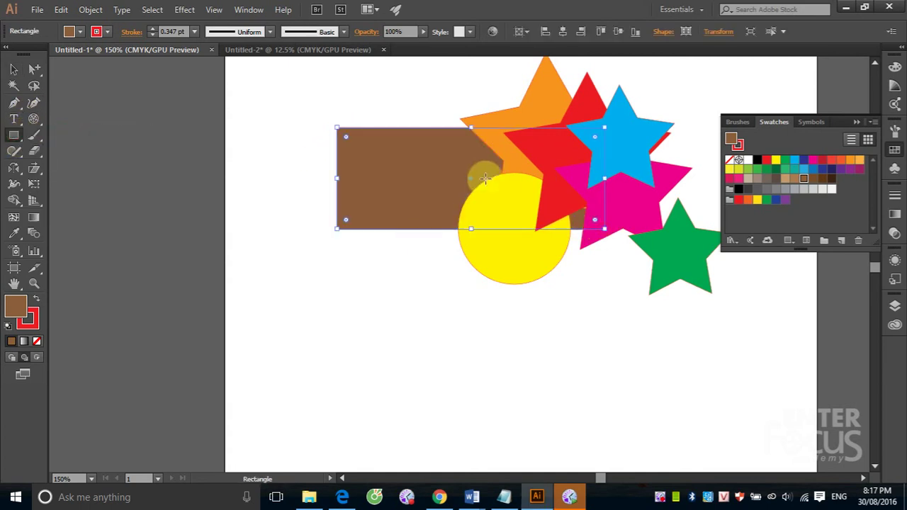
click(14, 70)
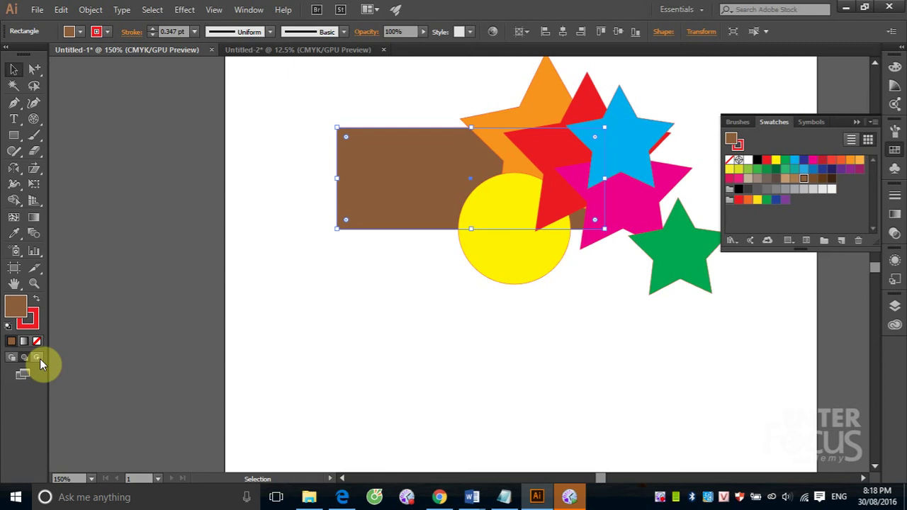
Move the yellow circle down-left below the rectangle and turn on Draw Inside mode
click(351, 340)
drag(517, 268, 393, 362)
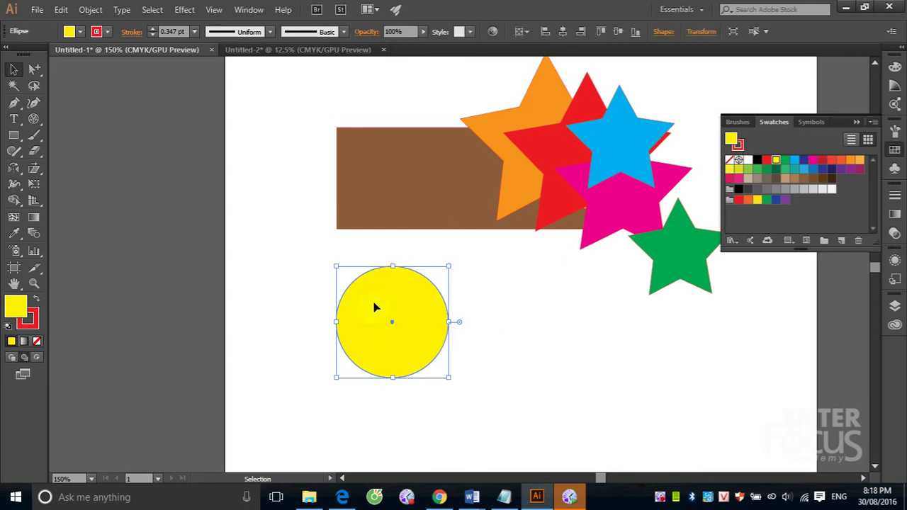
click(38, 355)
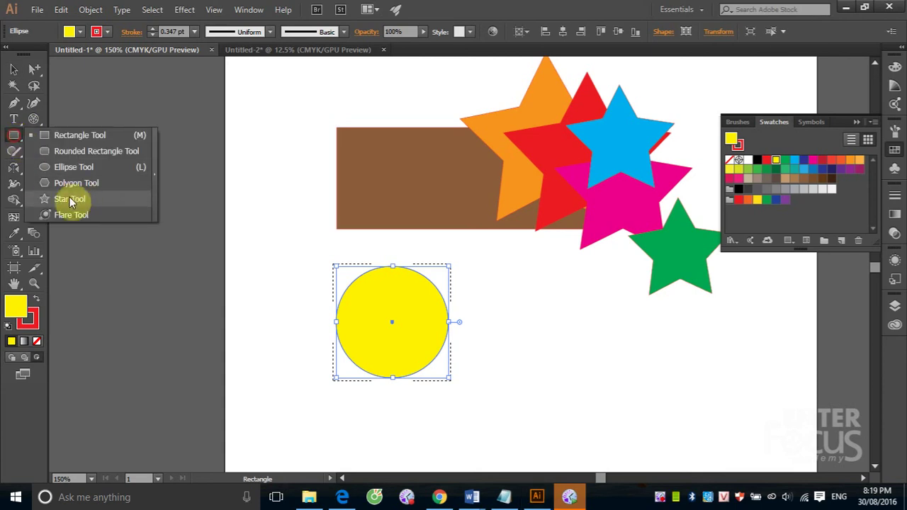
Draw a star over the yellow circle in Draw Inside mode, then deselect
drag(19, 136, 66, 199)
drag(381, 299, 399, 320)
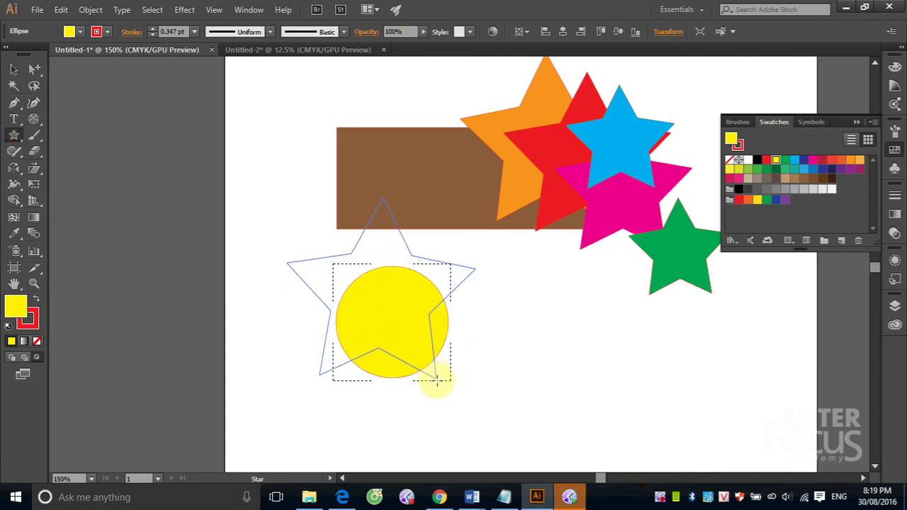
drag(399, 320, 436, 380)
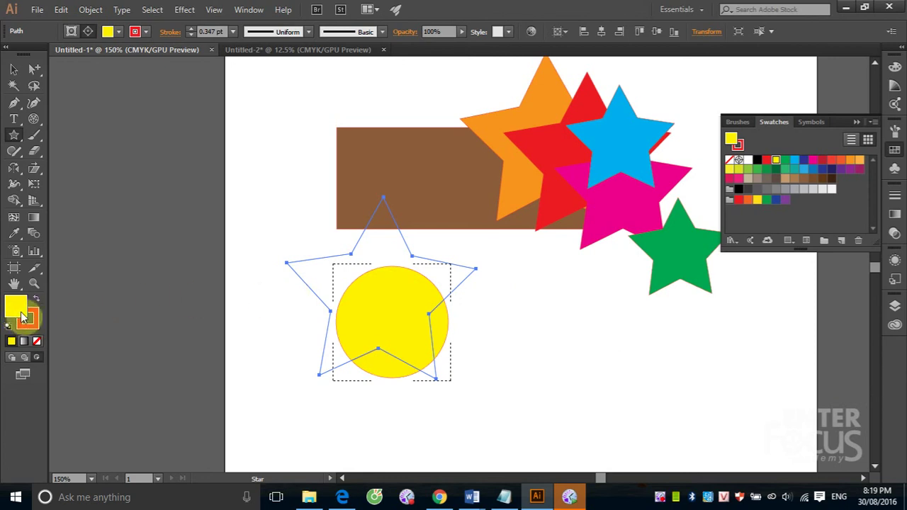
drag(18, 317, 21, 318)
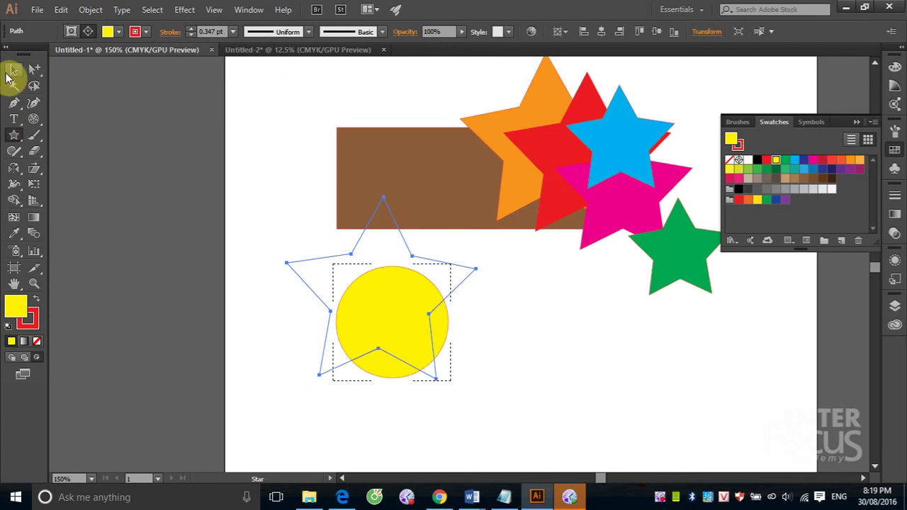
click(14, 69)
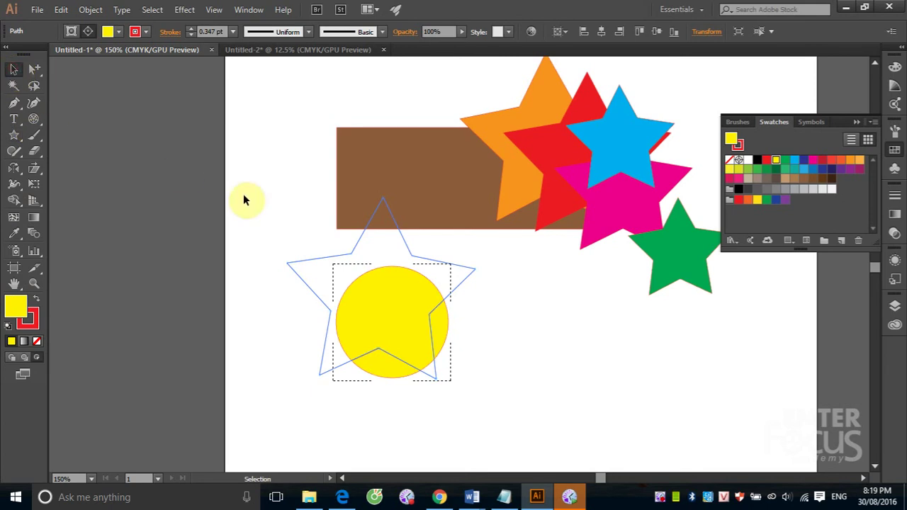
click(352, 249)
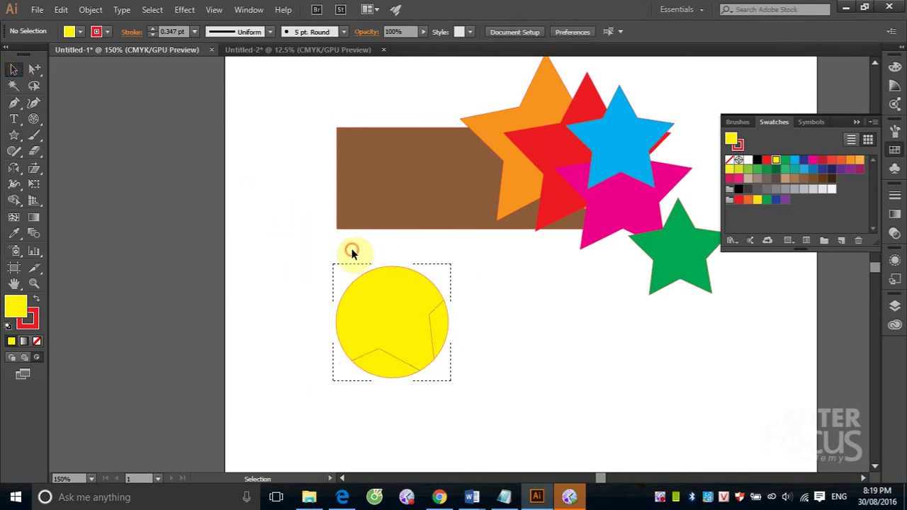
Isolate the circle's clip group, fill the clipped star with cyan blue, then exit isolation
click(430, 330)
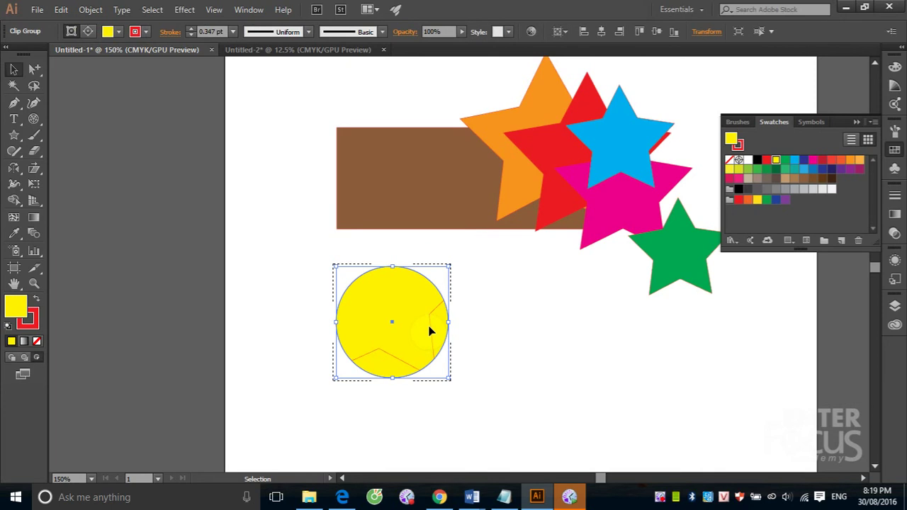
click(429, 326)
double_click(429, 323)
click(430, 325)
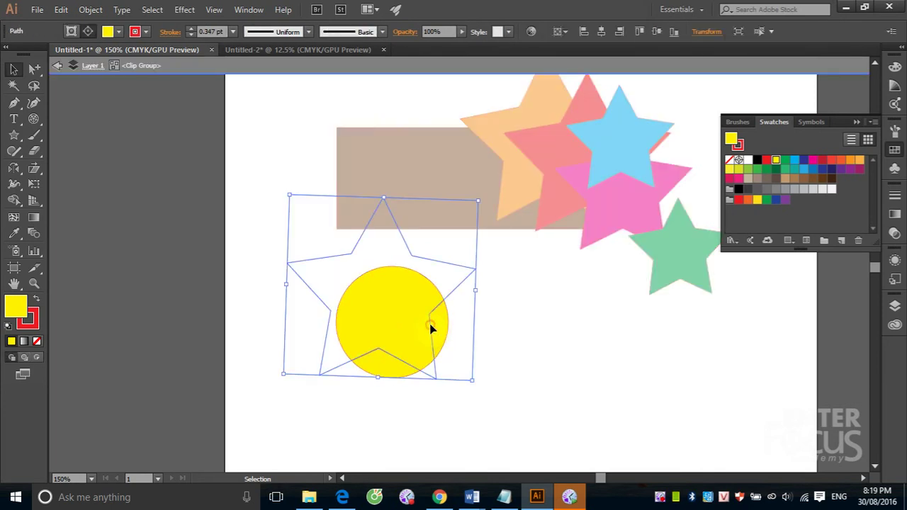
click(794, 161)
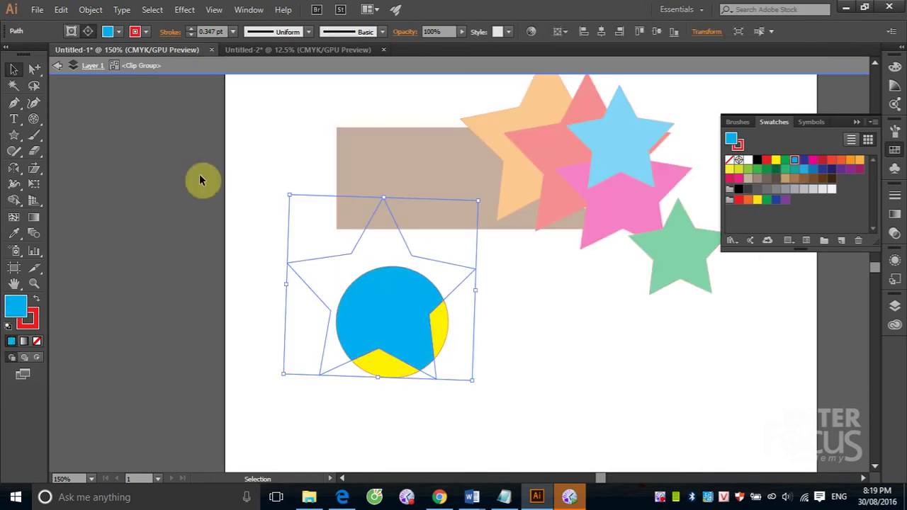
click(77, 125)
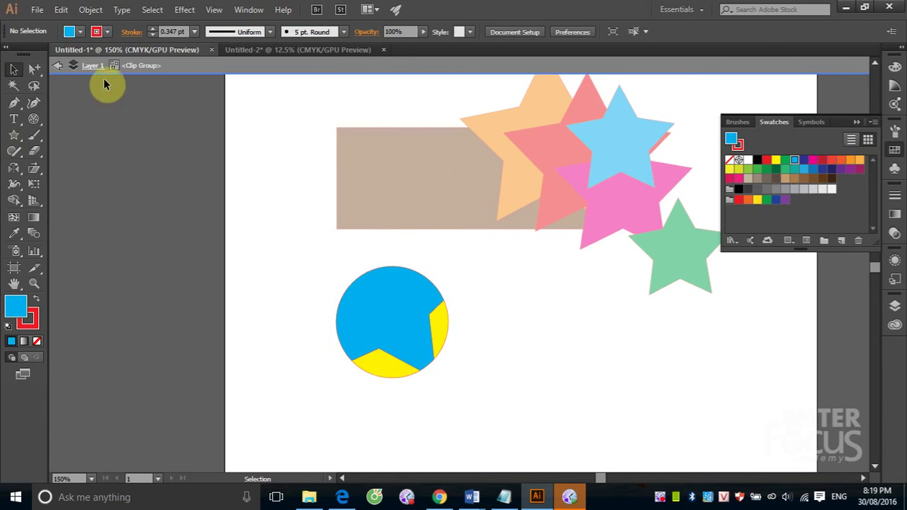
click(59, 66)
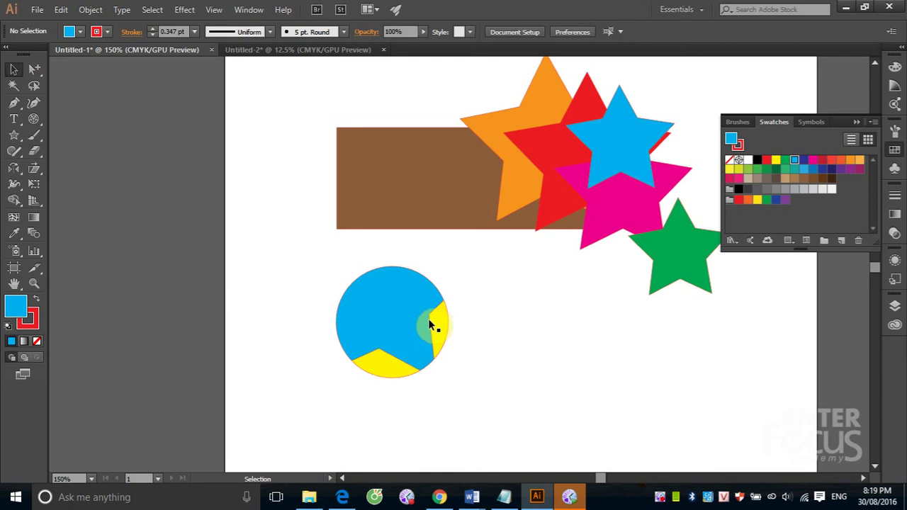
click(369, 353)
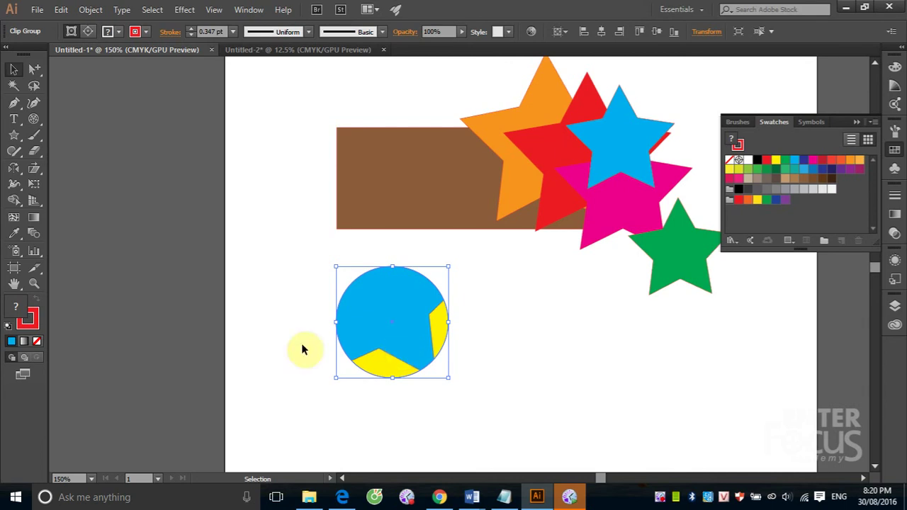
With the Direct Selection tool, drag the blue star down-right within the circle
click(35, 74)
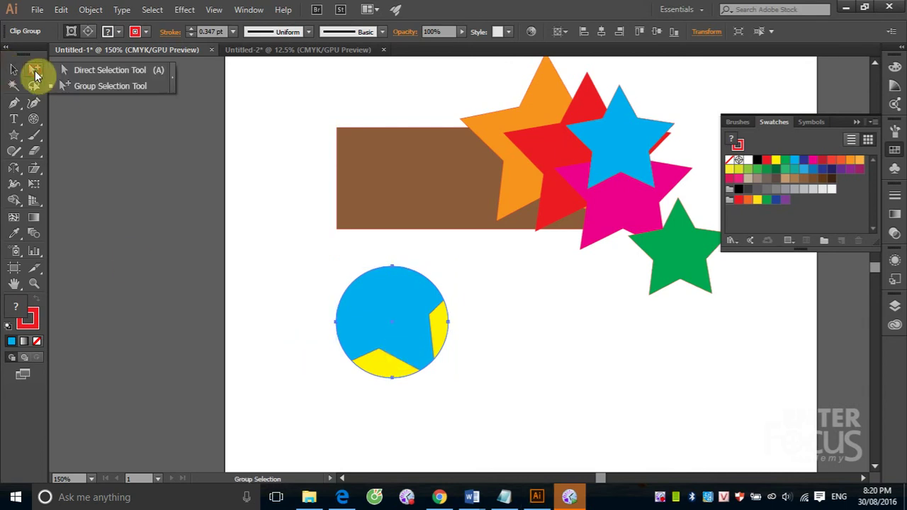
click(70, 74)
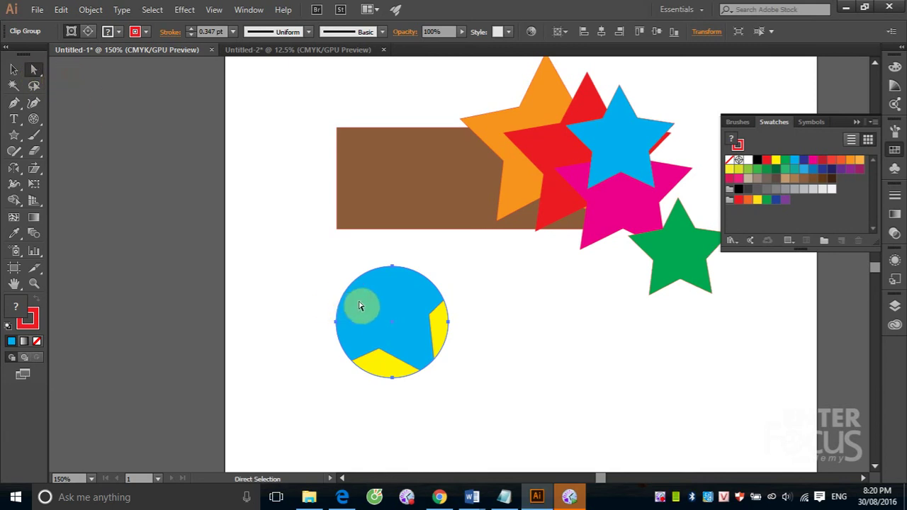
click(423, 344)
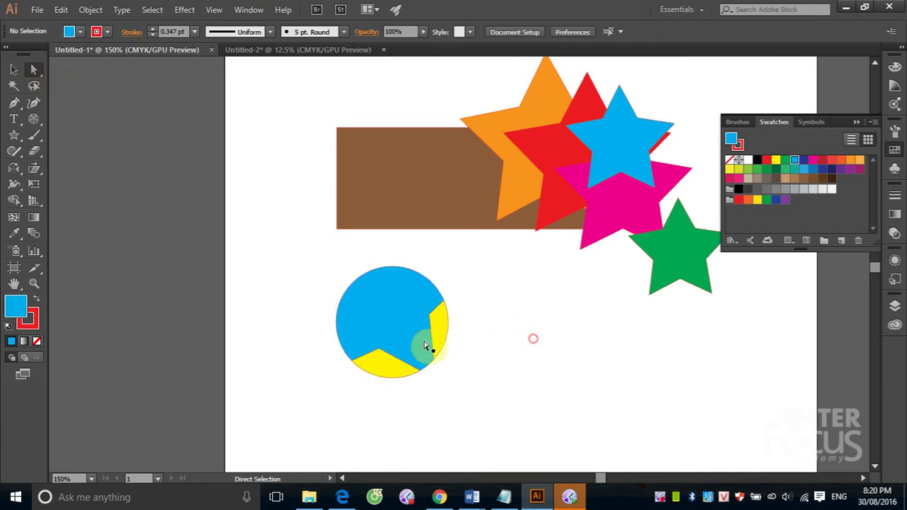
mouse_move(394, 288)
mouse_down()
mouse_move(402, 349)
mouse_move(385, 358)
mouse_move(422, 342)
mouse_up()
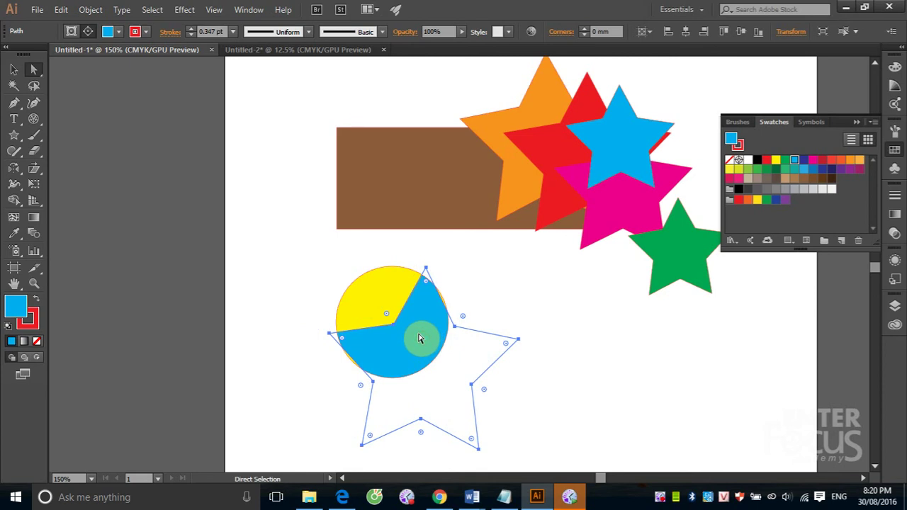
drag(419, 338, 435, 325)
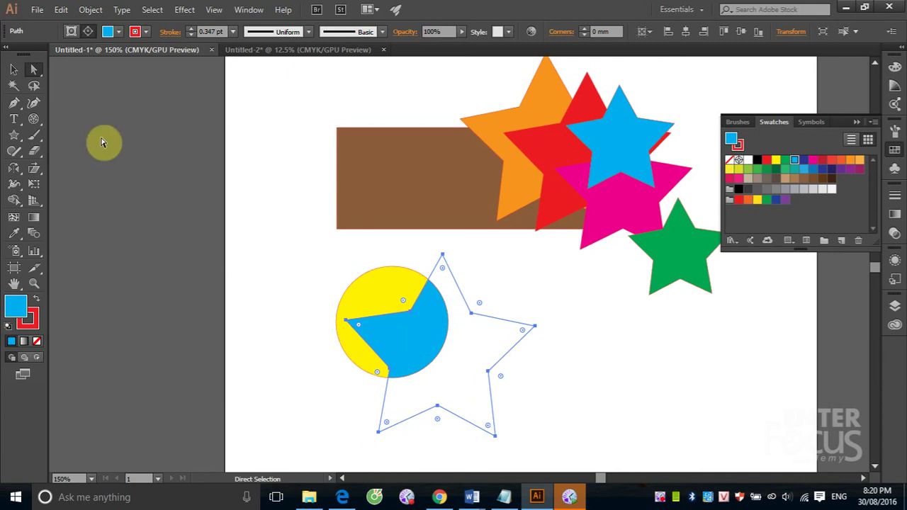
click(13, 69)
click(297, 291)
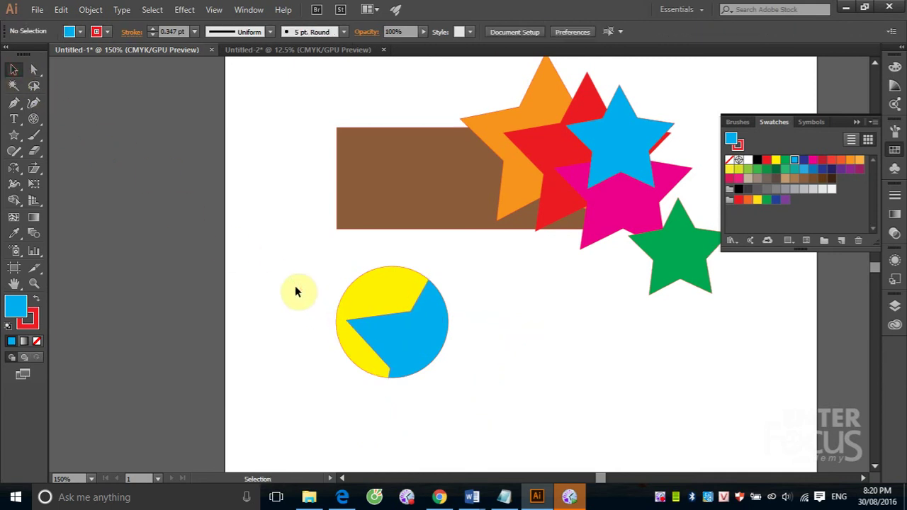